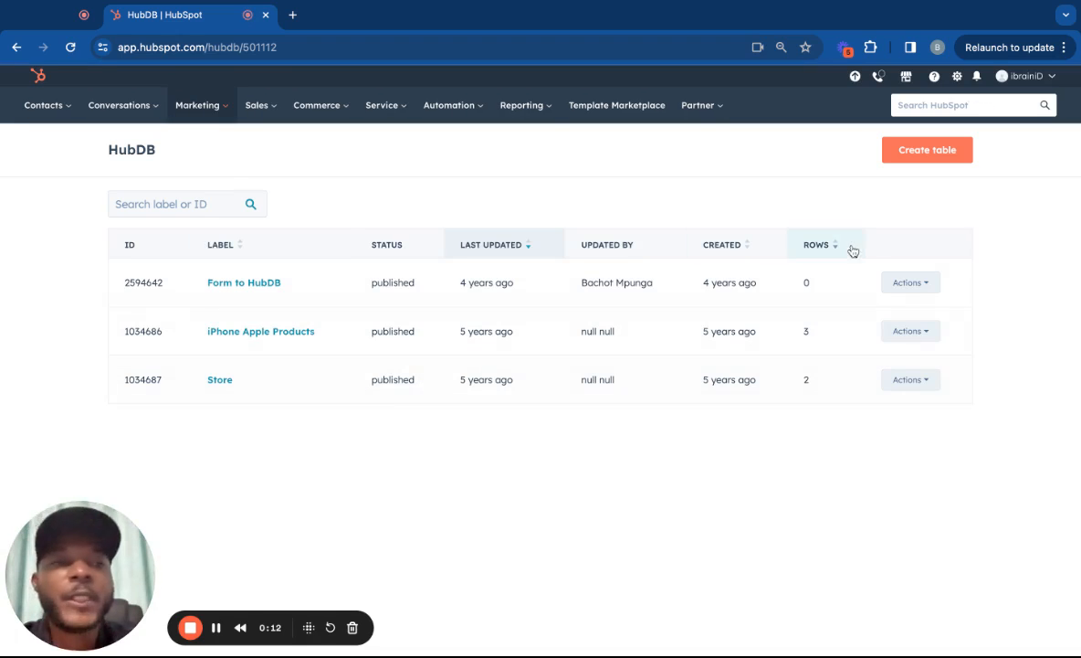
Create a new HubDB table with the label Members and the table name members.
left_click(924, 152)
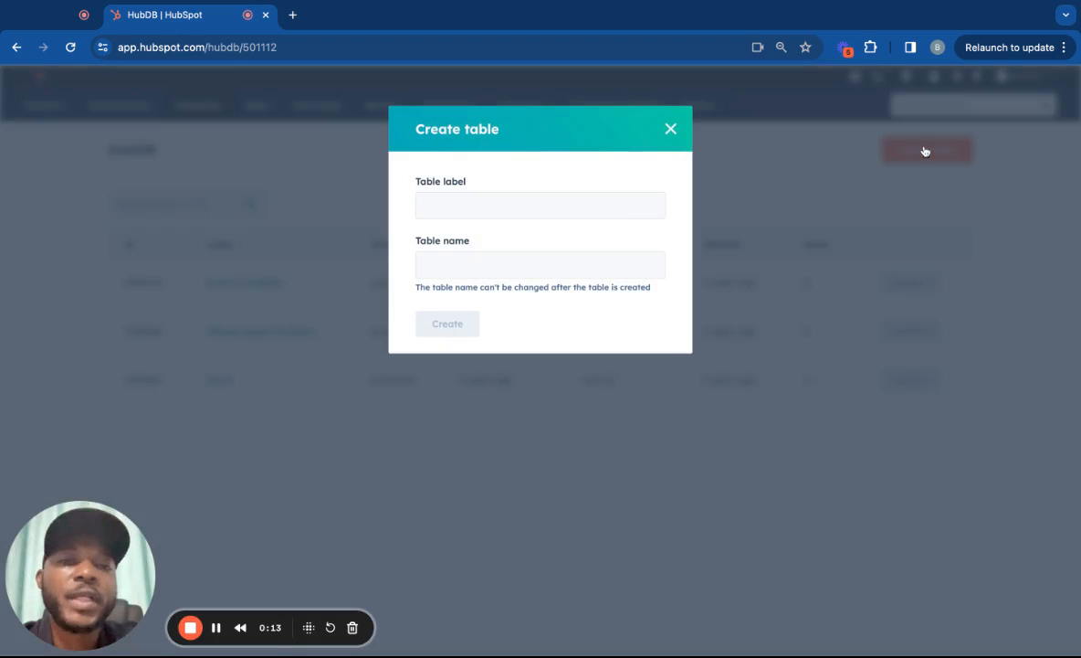
left_click(619, 194)
left_click(625, 164)
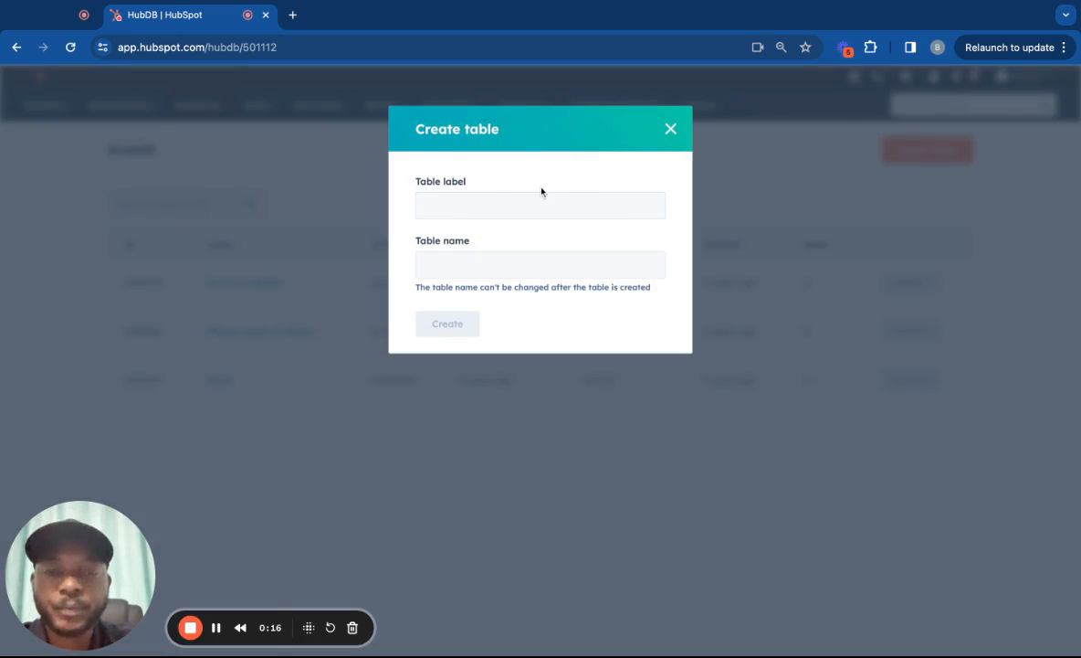
left_click(498, 203)
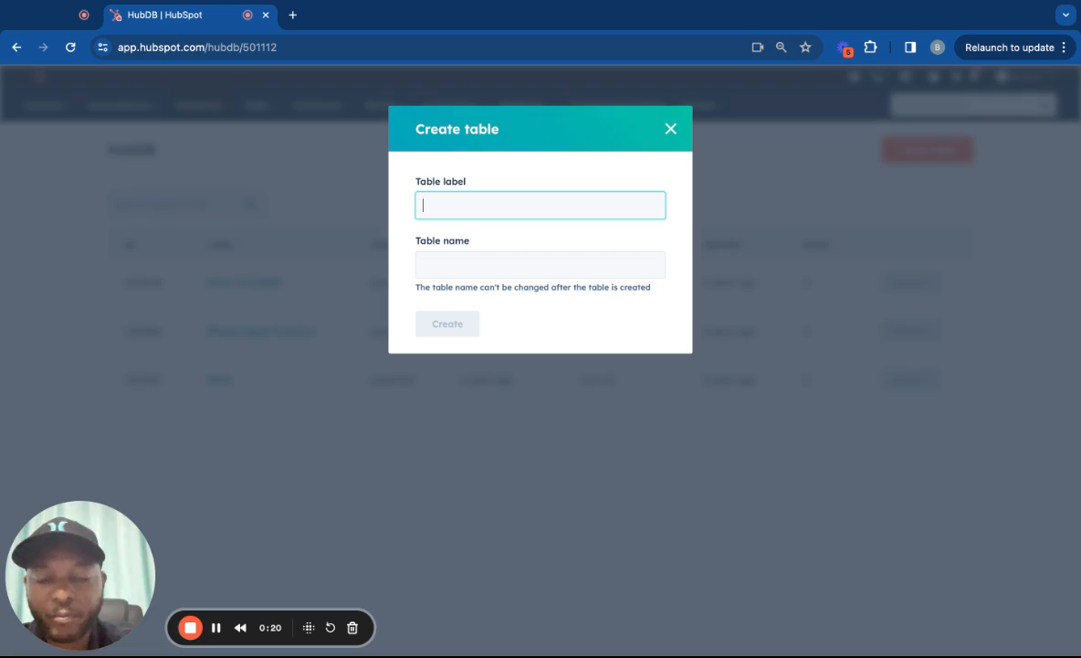
type("Mem")
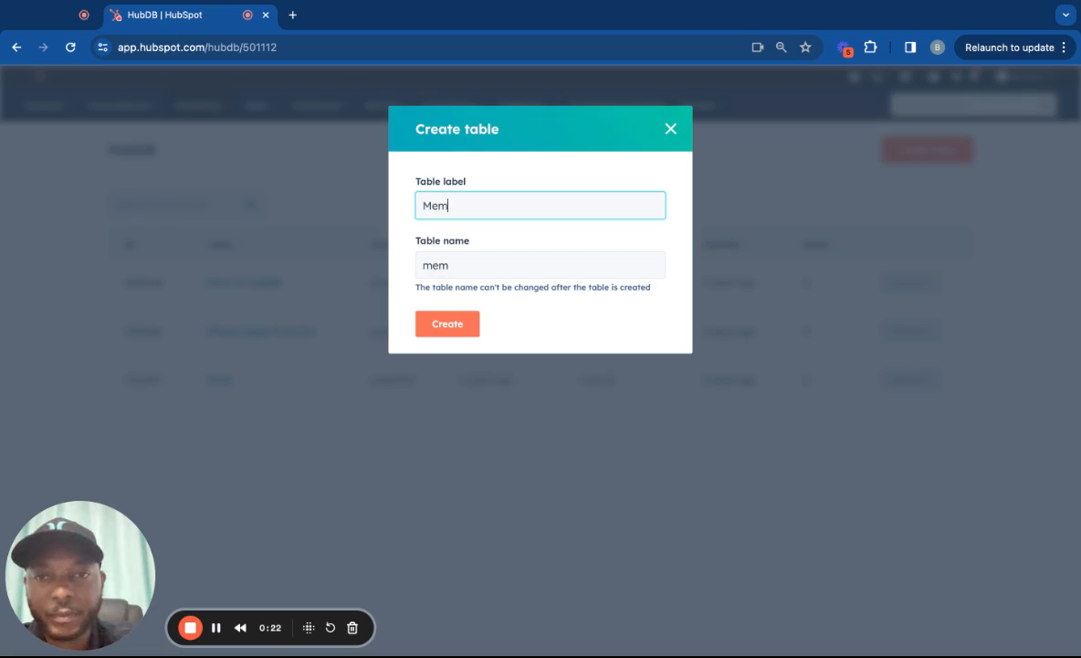
type("bers")
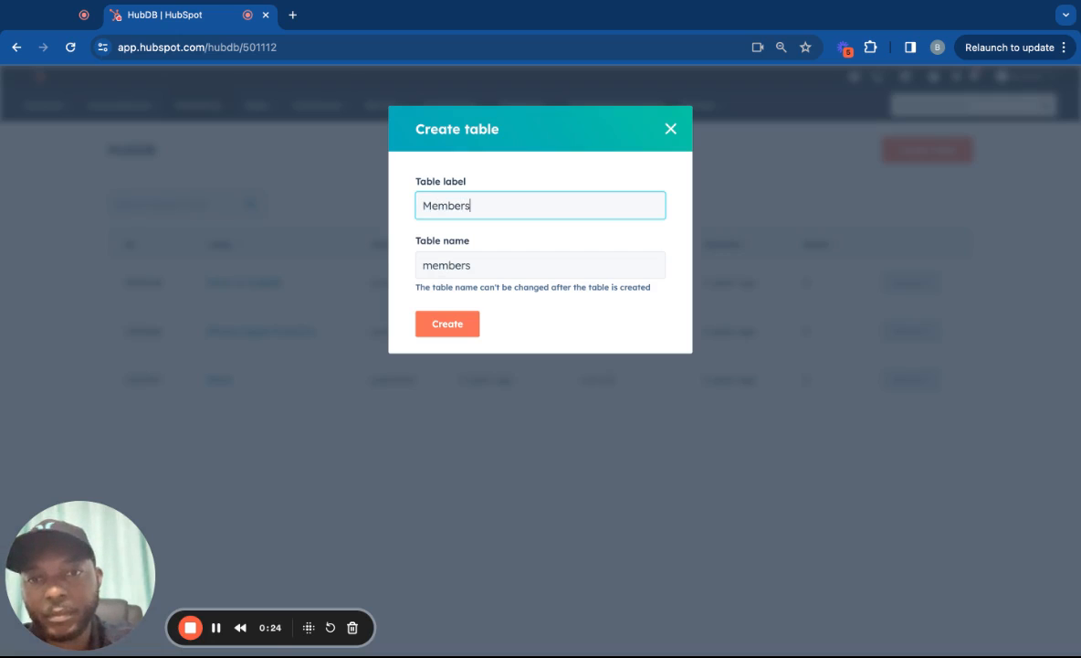
left_click(456, 328)
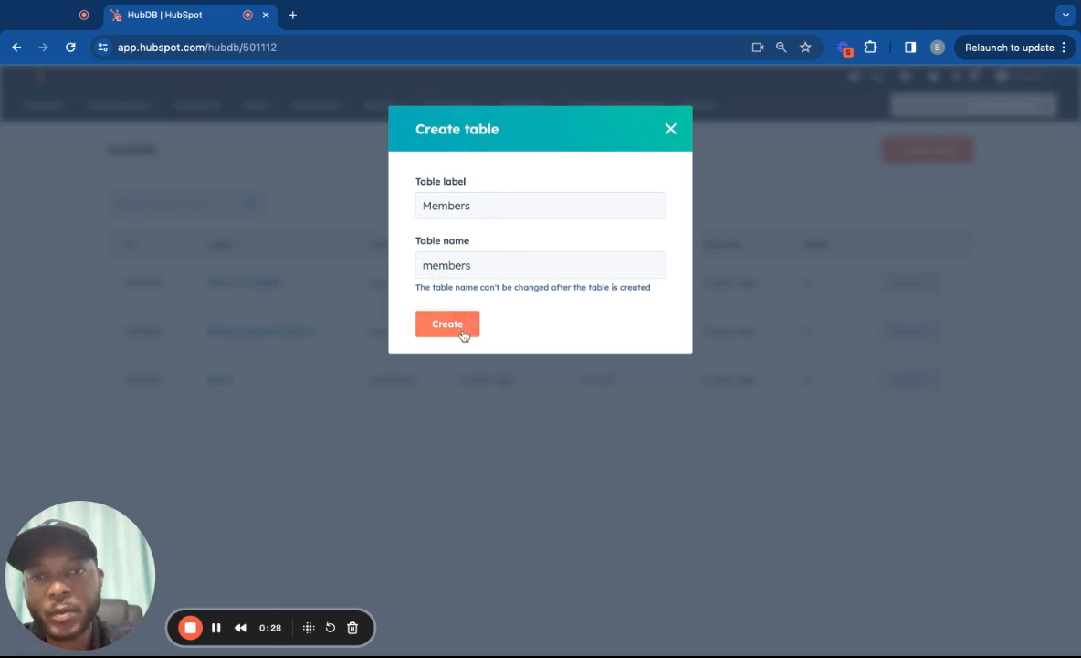
left_click(457, 328)
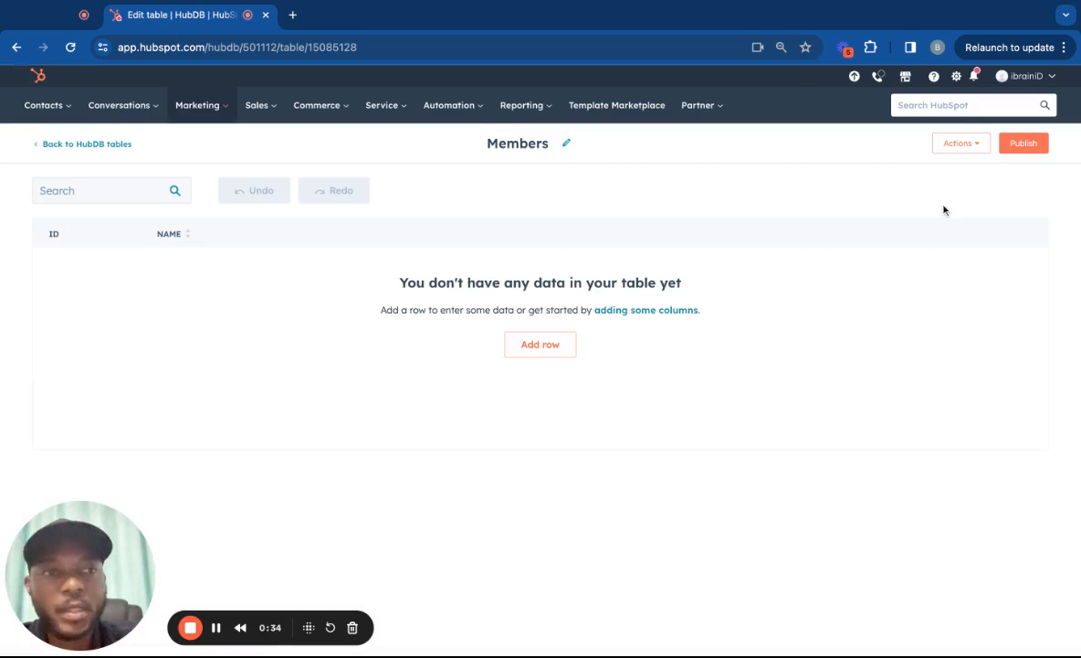
Add a column labelled Photo with the Image column type to the Members table.
left_click(965, 144)
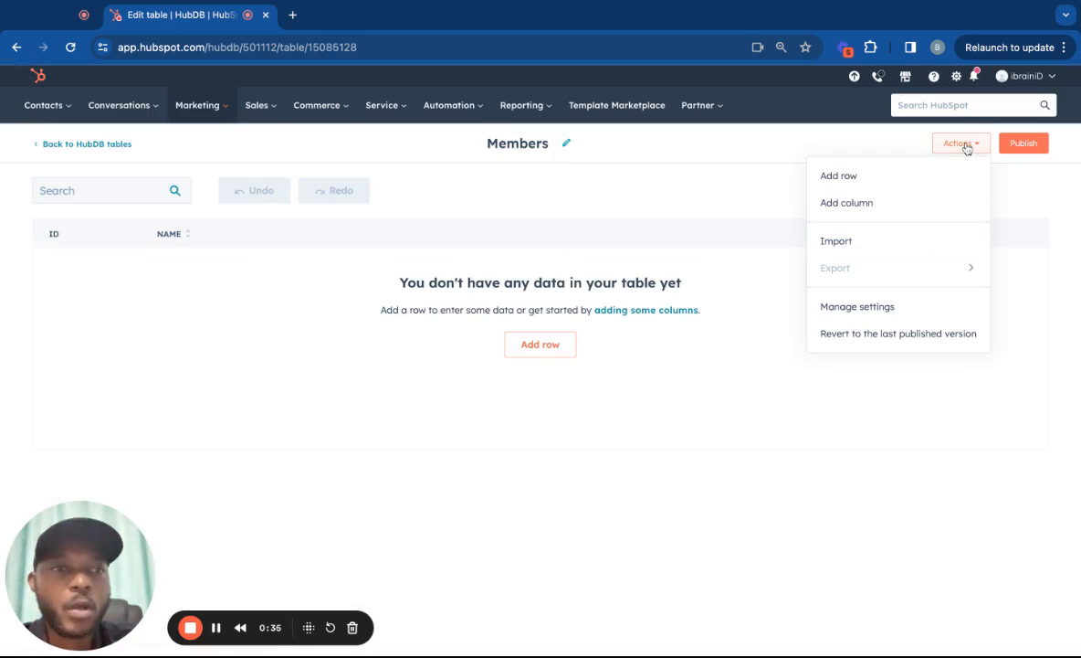
left_click(859, 204)
left_click(540, 211)
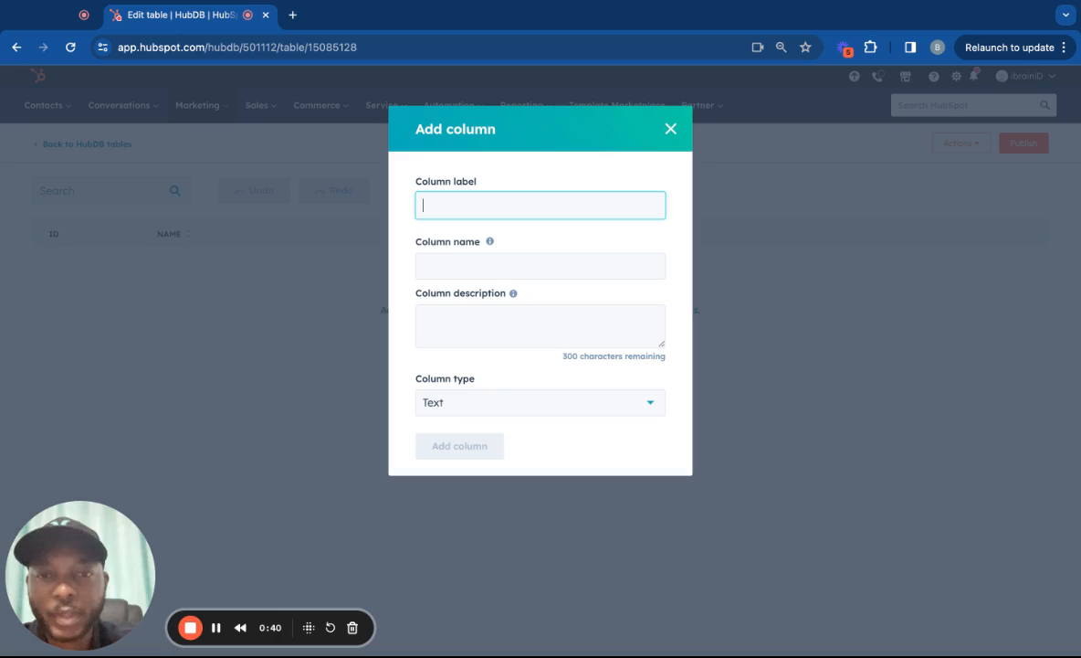
left_click(539, 168)
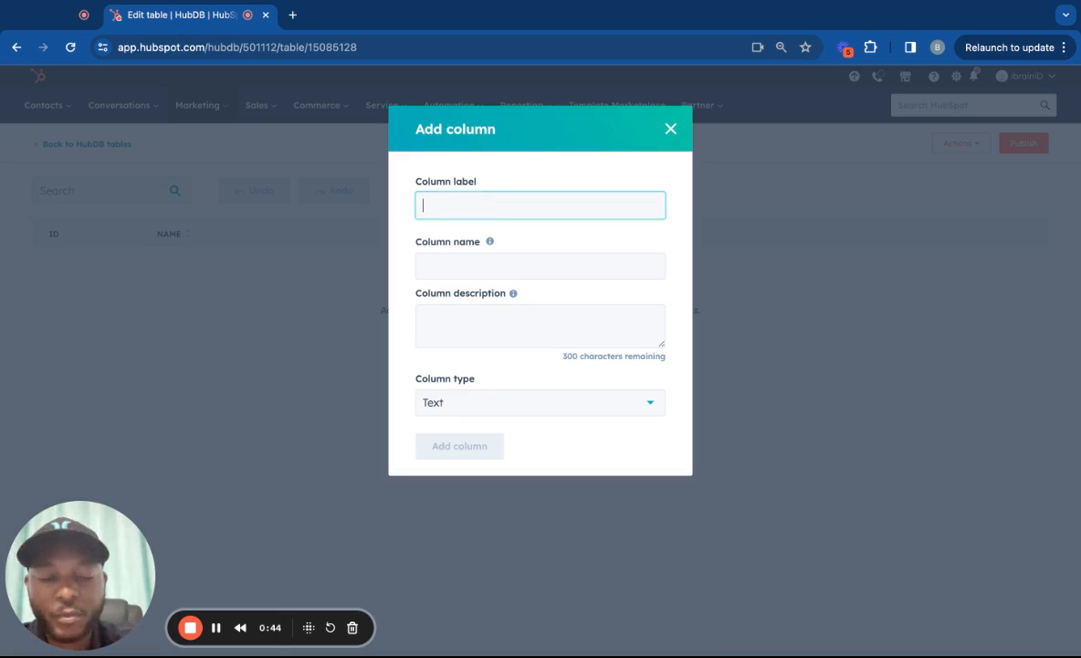
type("Photo")
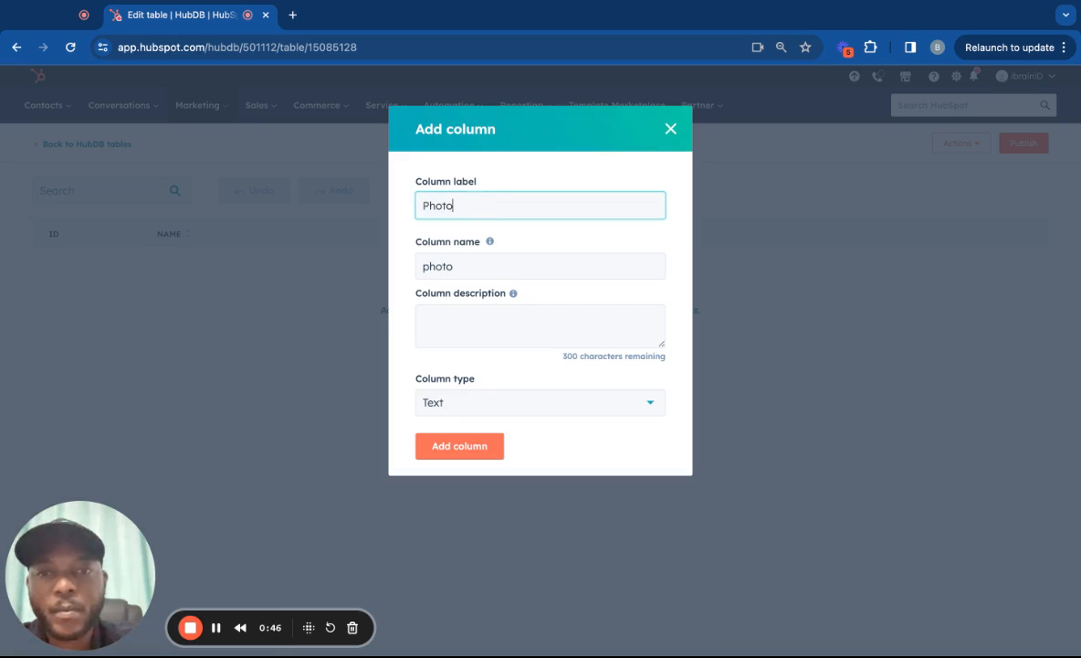
left_click(463, 402)
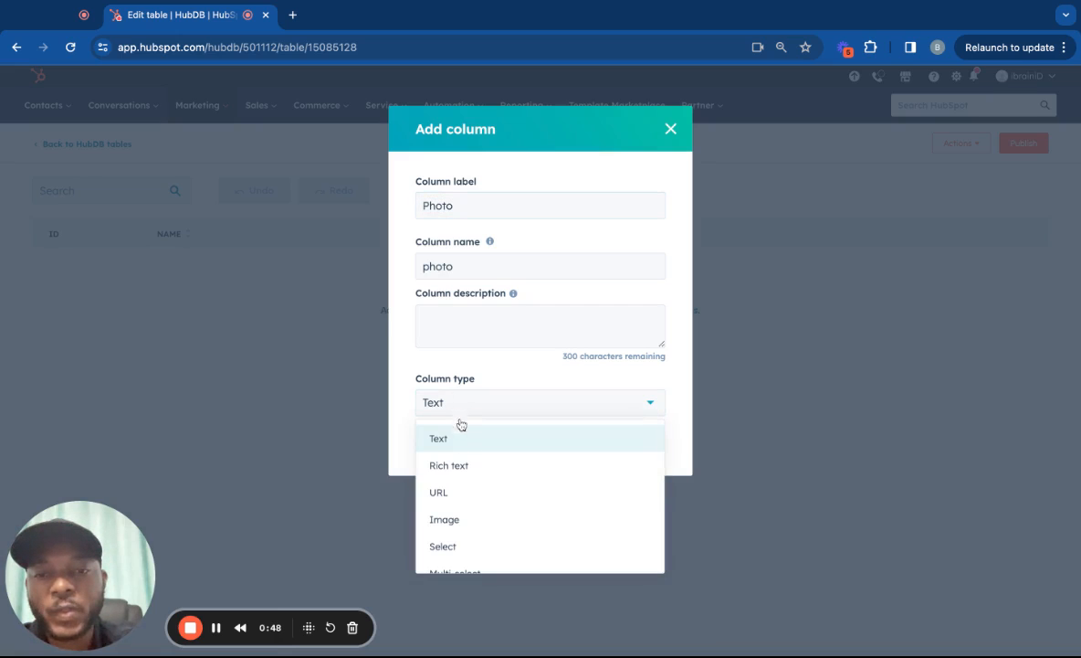
scroll(466, 497, "down", 3)
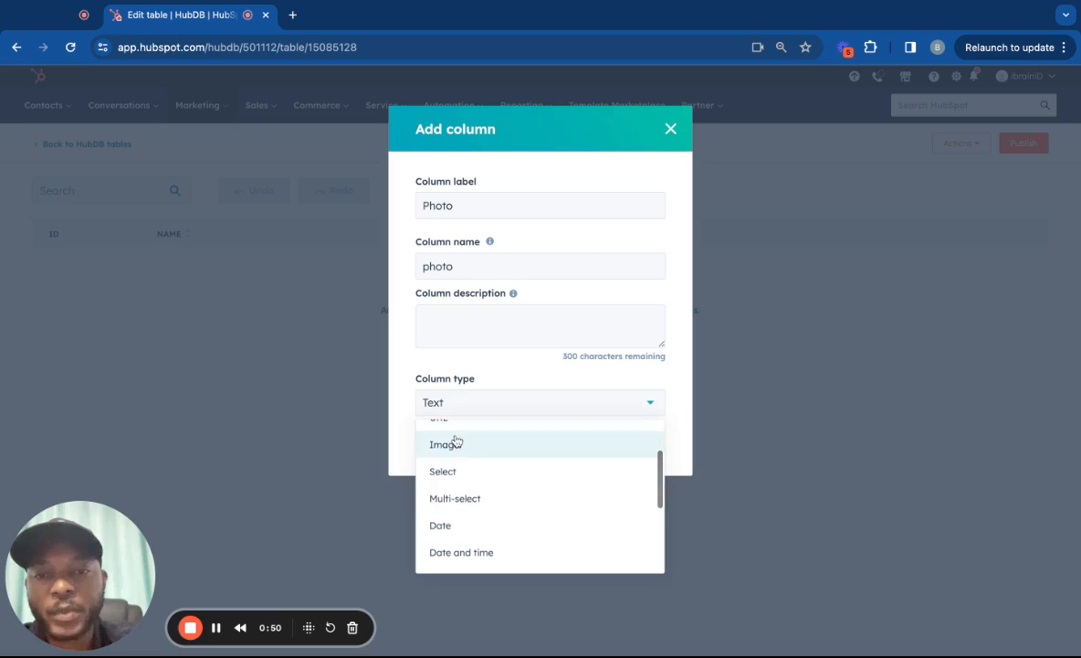
scroll(464, 487, "down", 5)
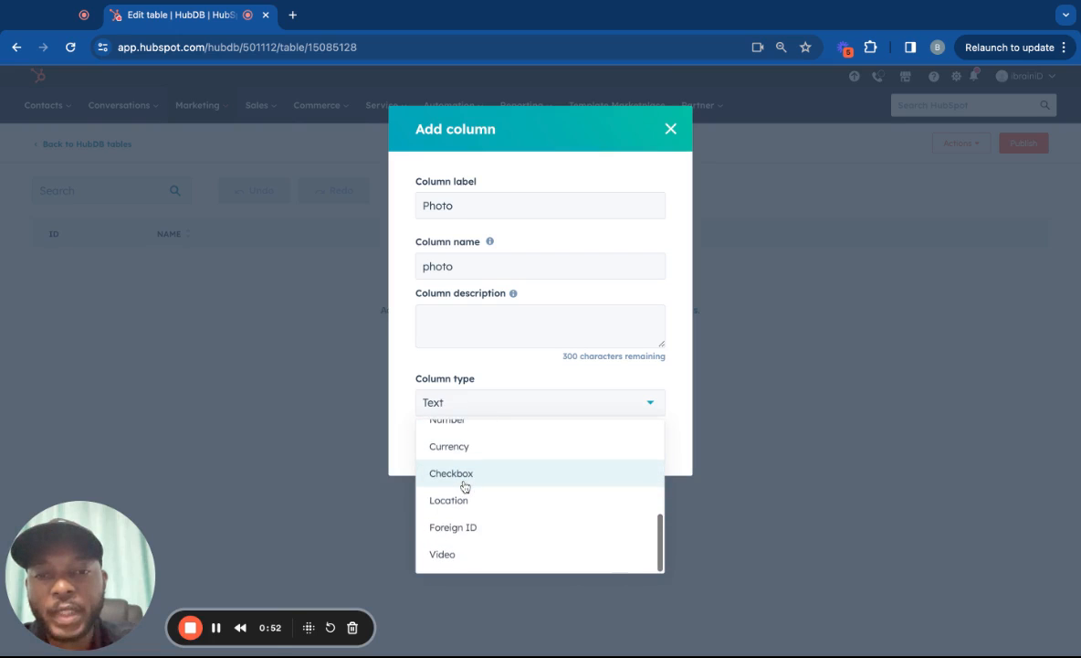
scroll(462, 498, "up", 6)
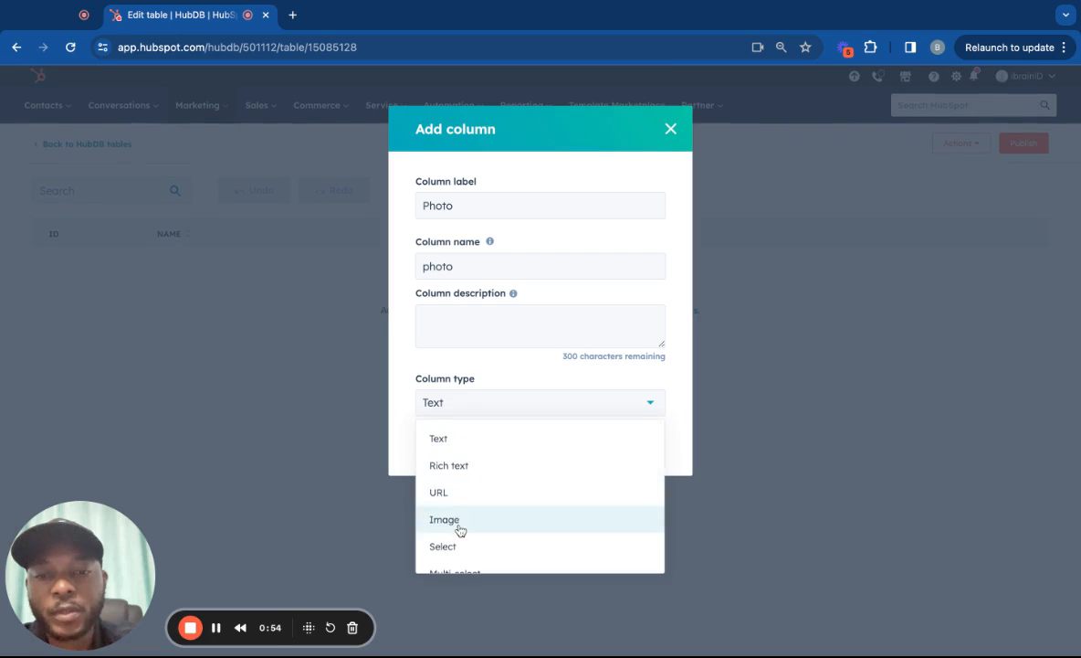
left_click(458, 519)
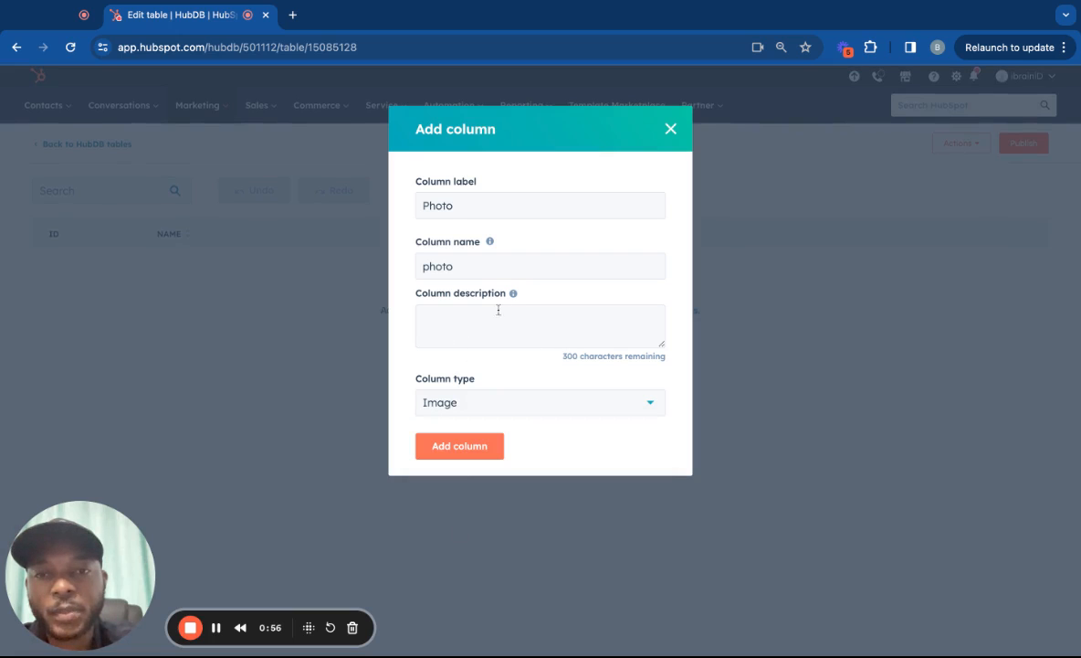
left_click(476, 450)
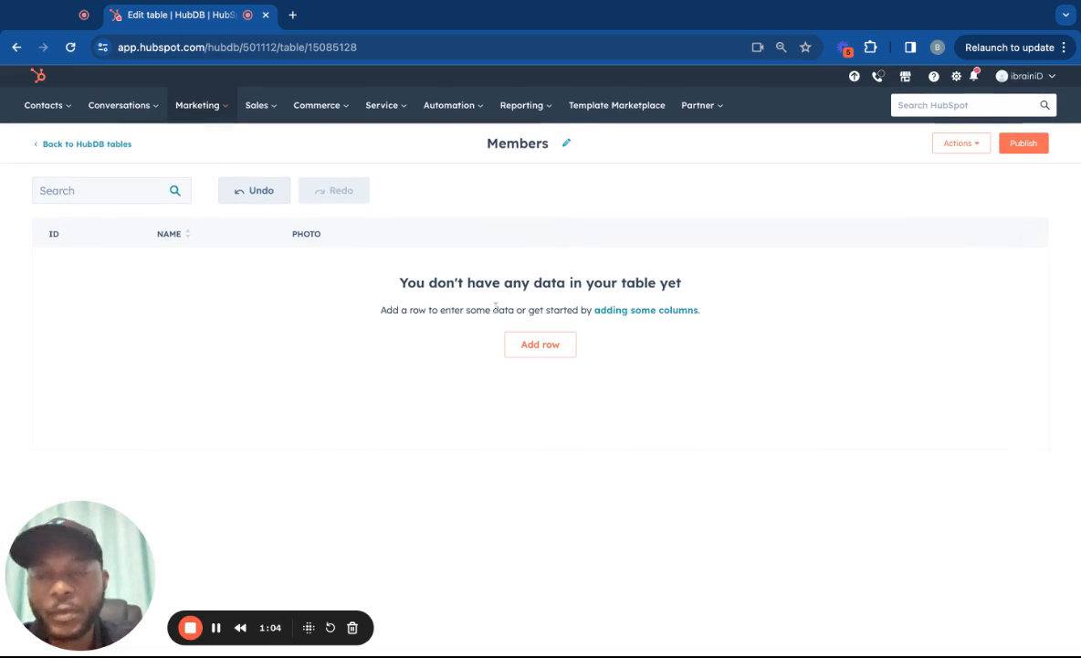
Add a column labelled Bio with the Rich text column type.
left_click(962, 146)
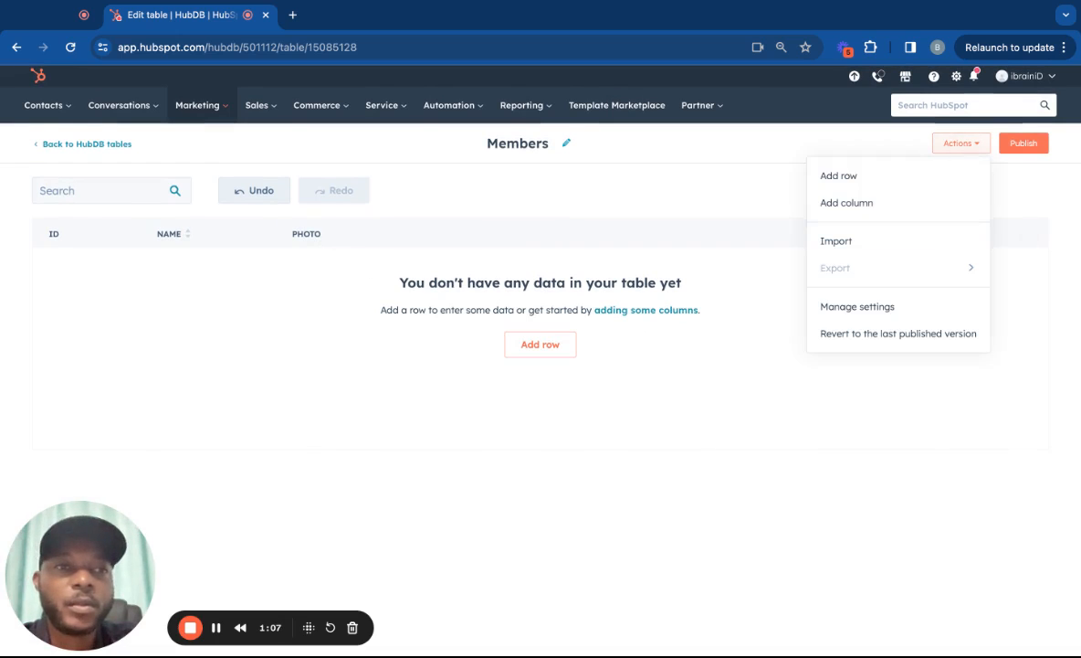
left_click(895, 202)
left_click(574, 207)
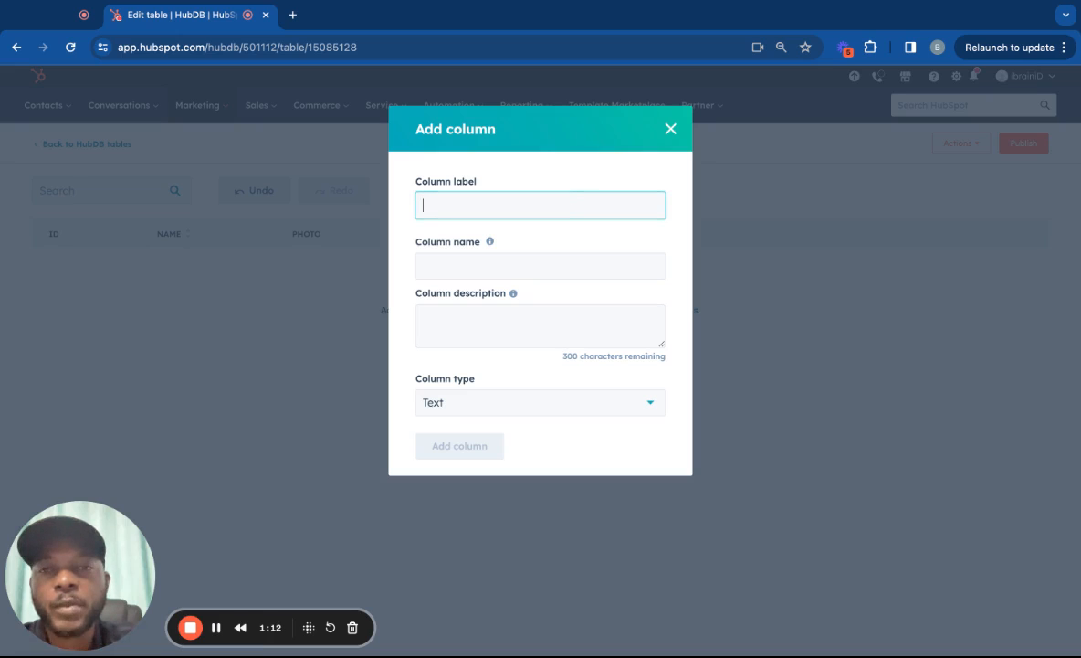
type("Bio")
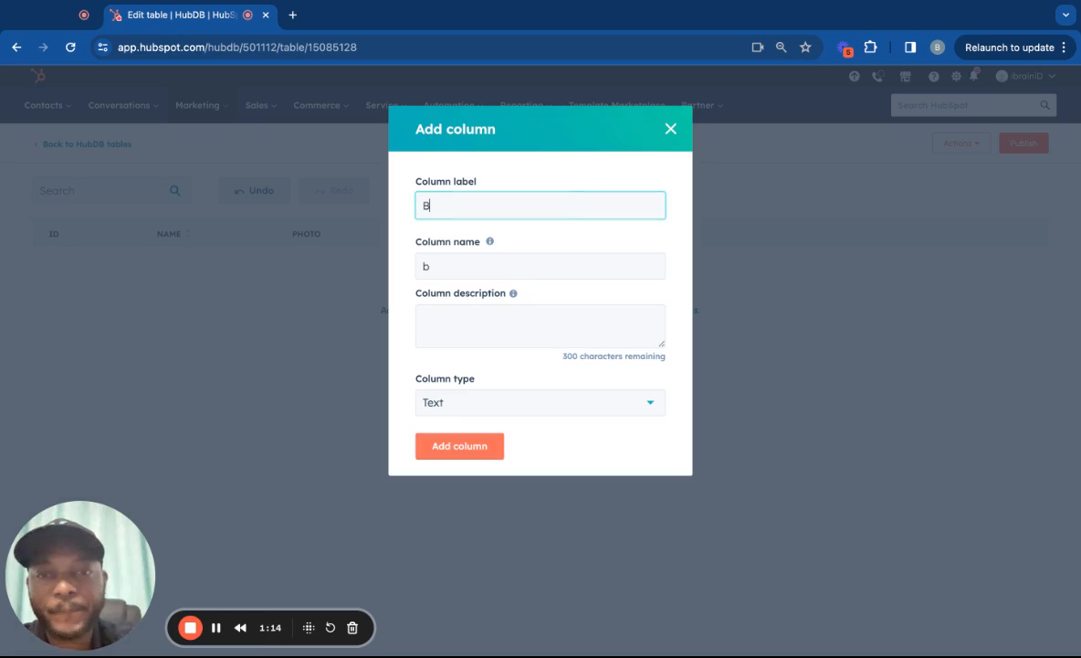
left_click(516, 405)
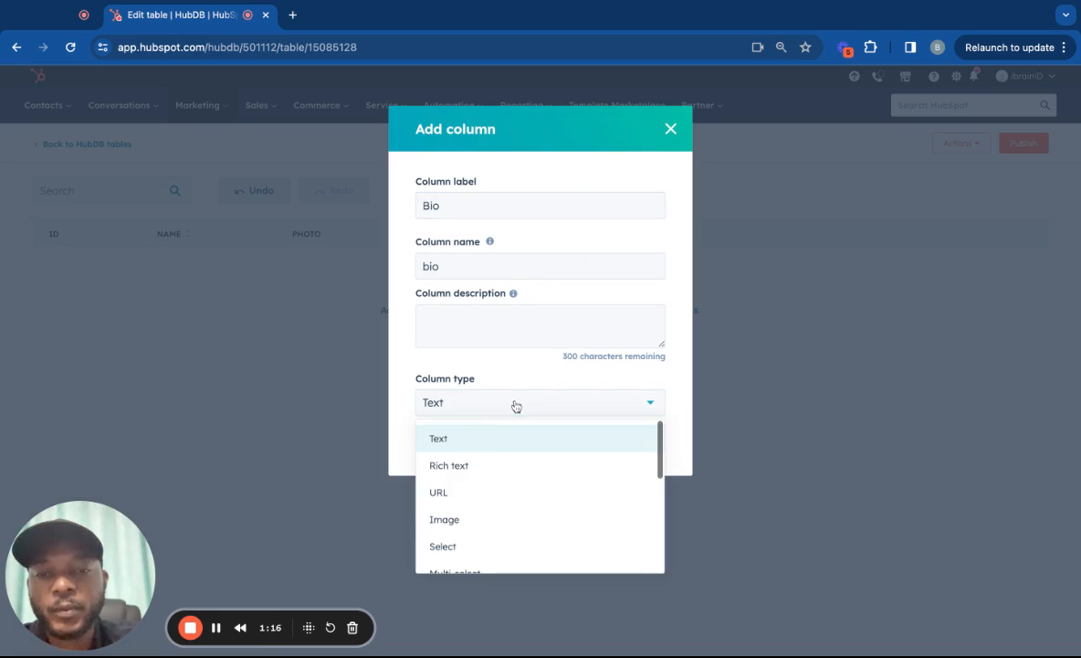
left_click(485, 470)
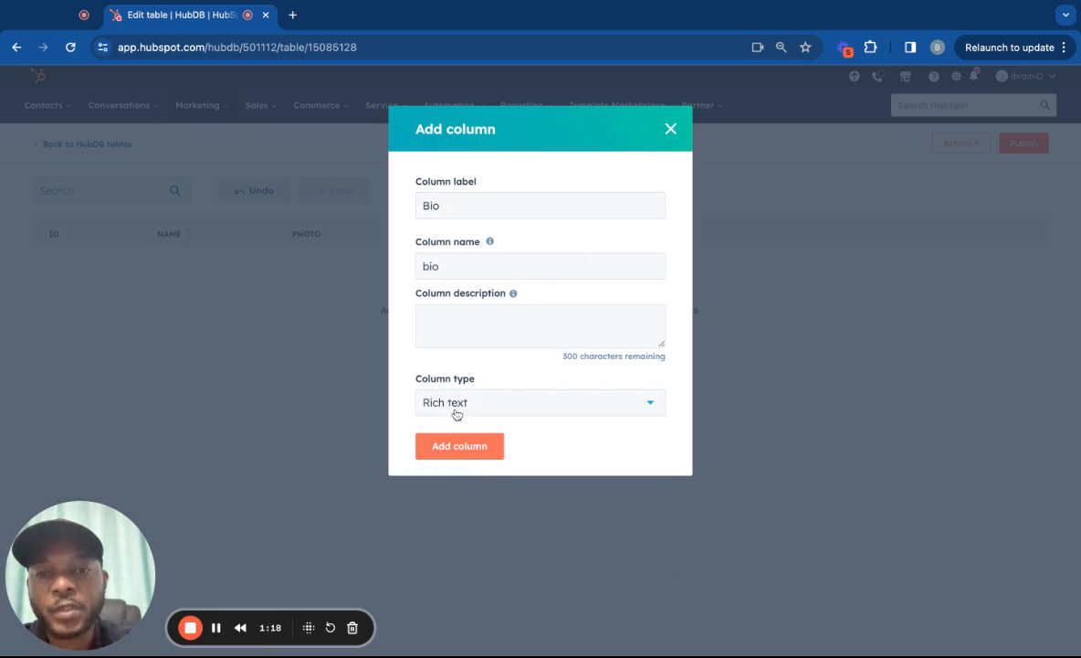
left_click(466, 448)
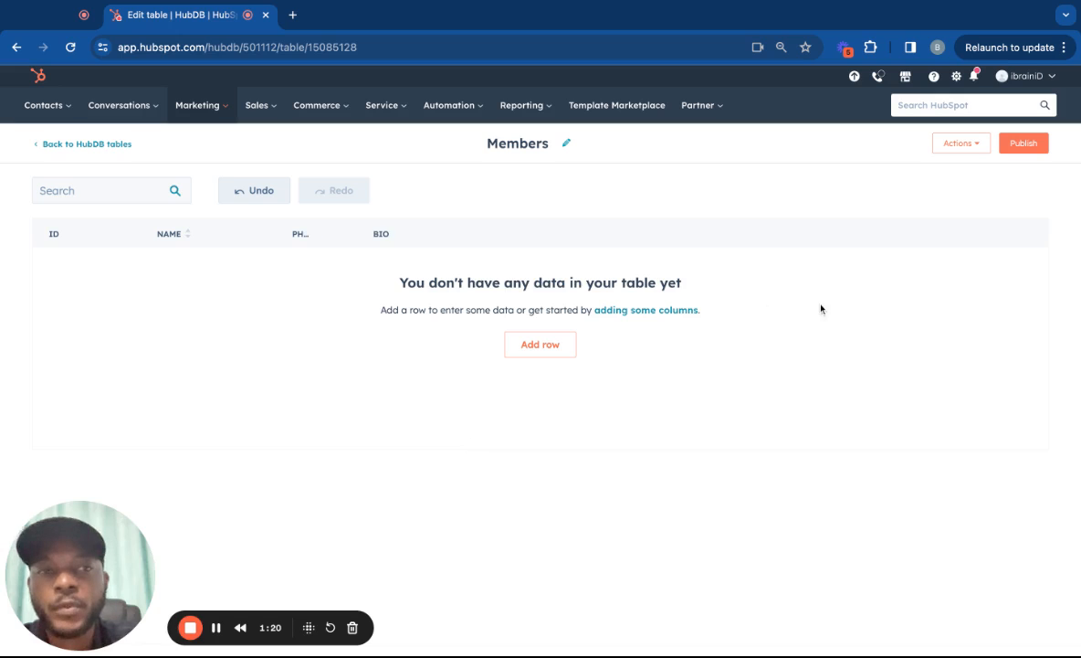
Add a column labelled Description with the Text column type and reorder the columns so Description comes before Bio.
left_click(958, 143)
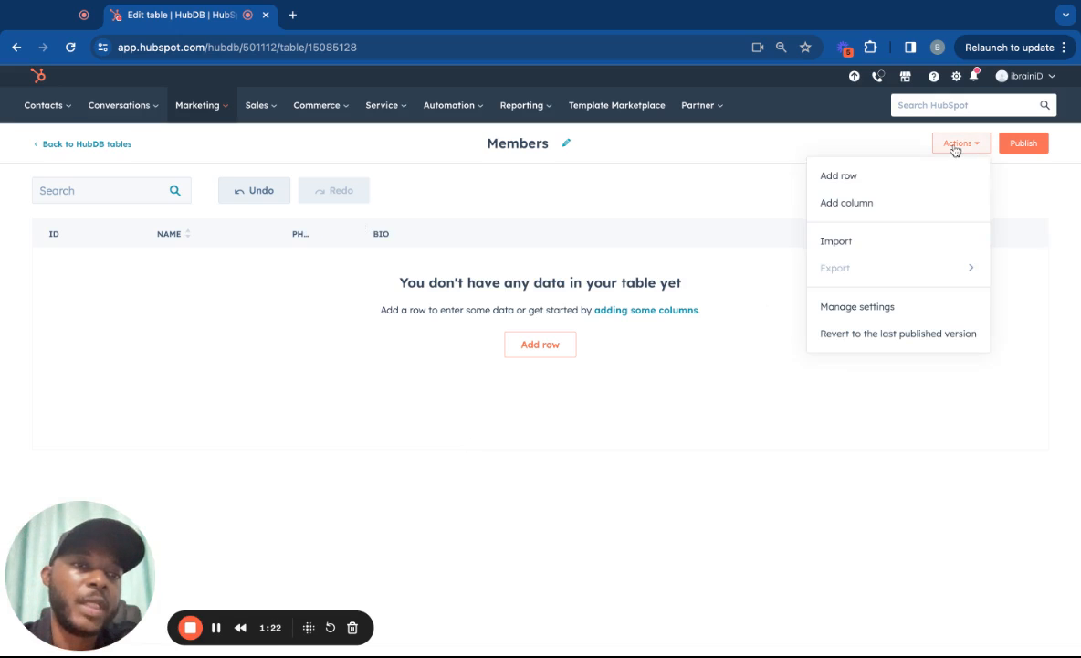
left_click(901, 202)
left_click(604, 206)
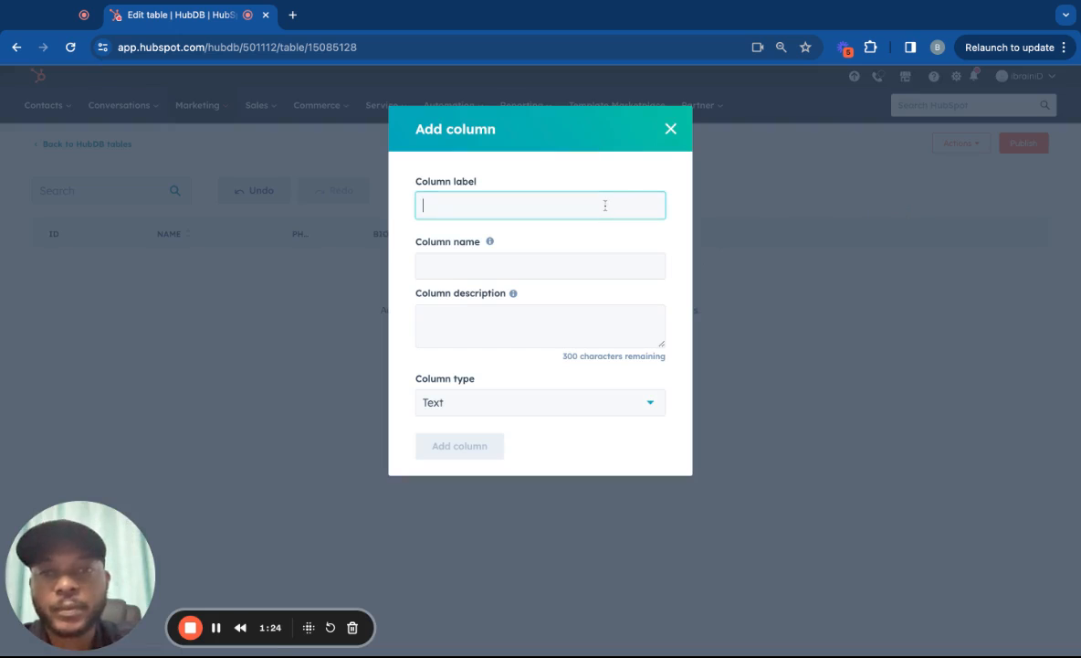
type("Description")
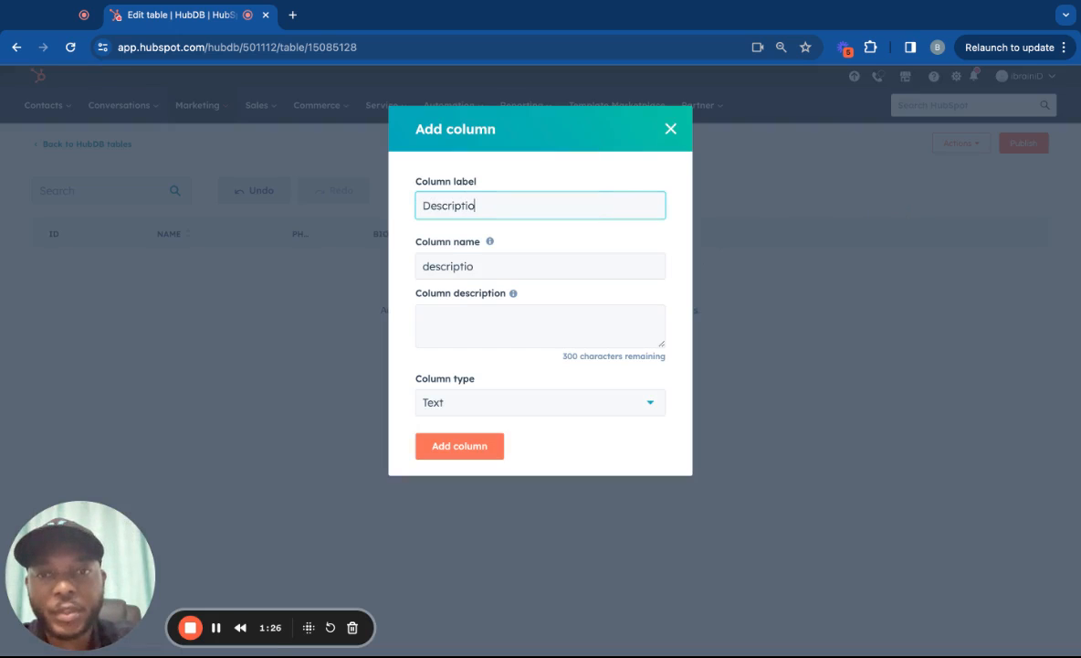
left_click(525, 402)
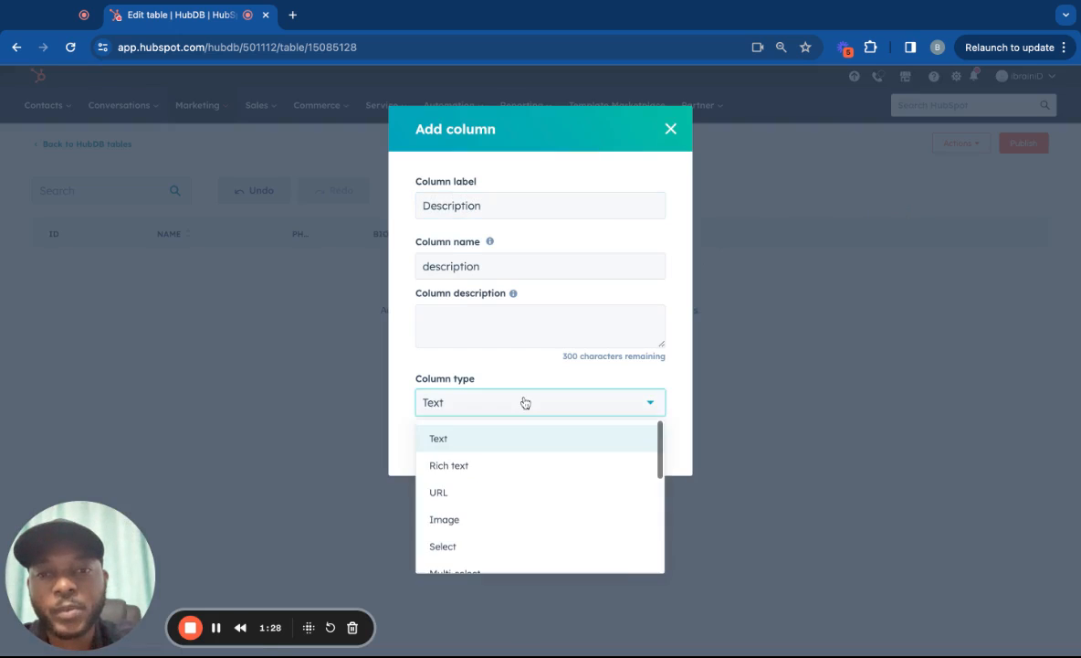
left_click(483, 446)
left_click(459, 445)
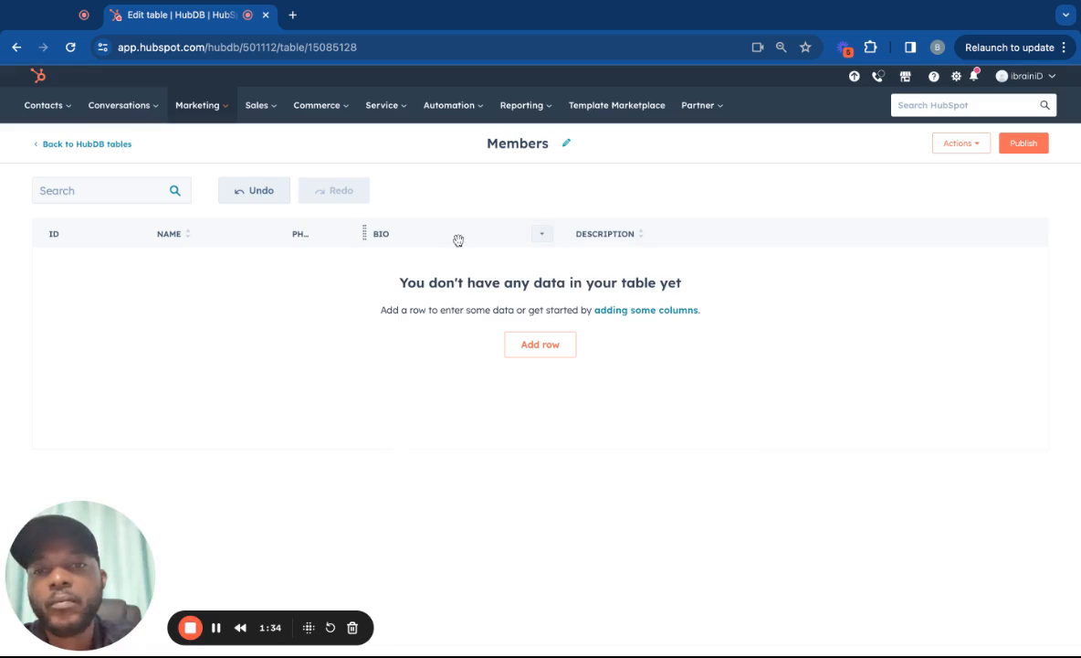
left_click_drag(398, 232, 357, 257)
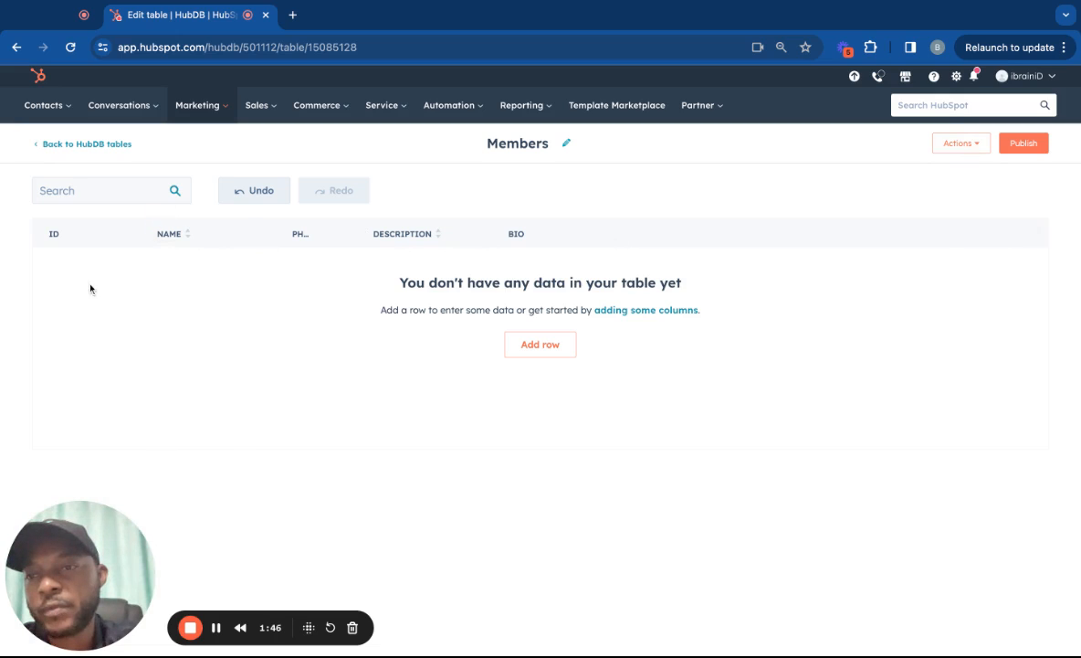
Add the first row to the table, enter the member's full name and choose a portrait image for the Photo column.
left_click(532, 348)
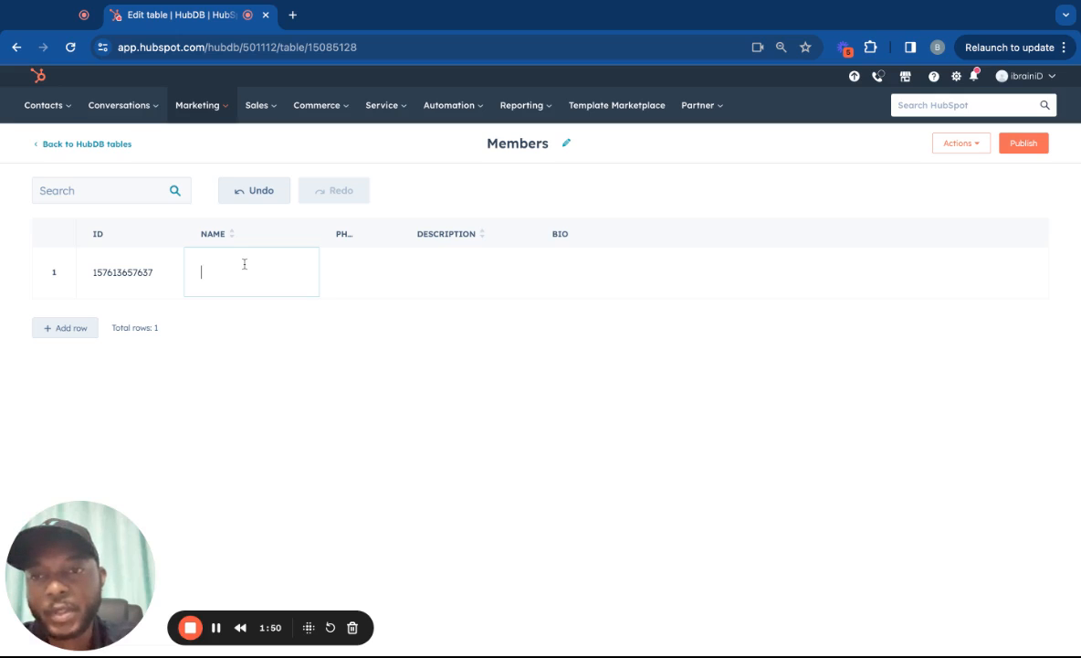
type("K")
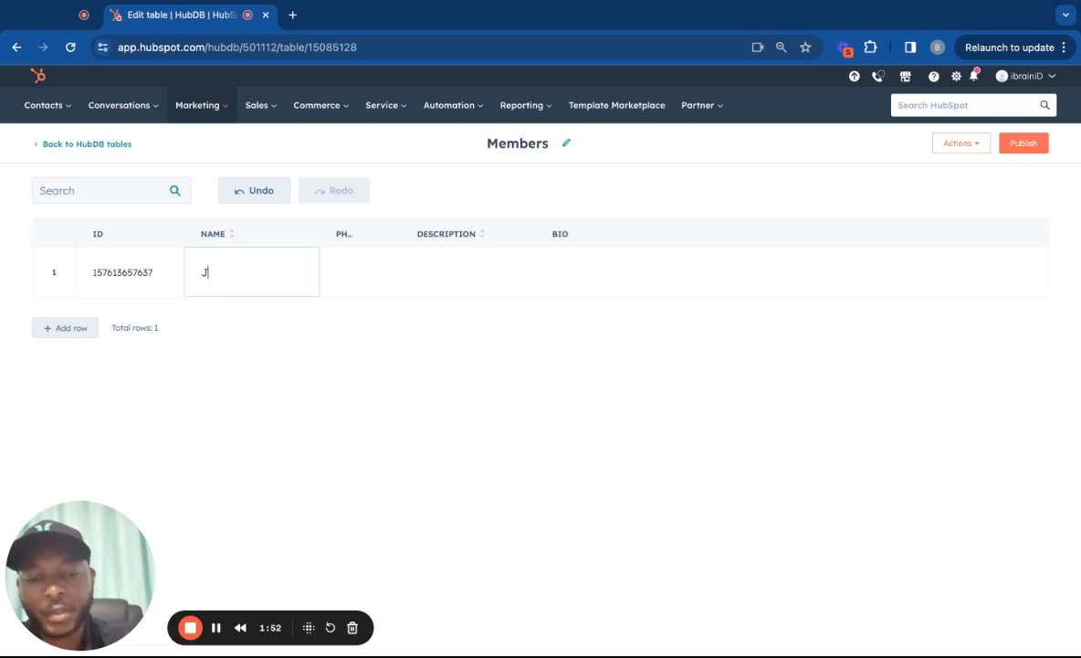
type("ohn Doe")
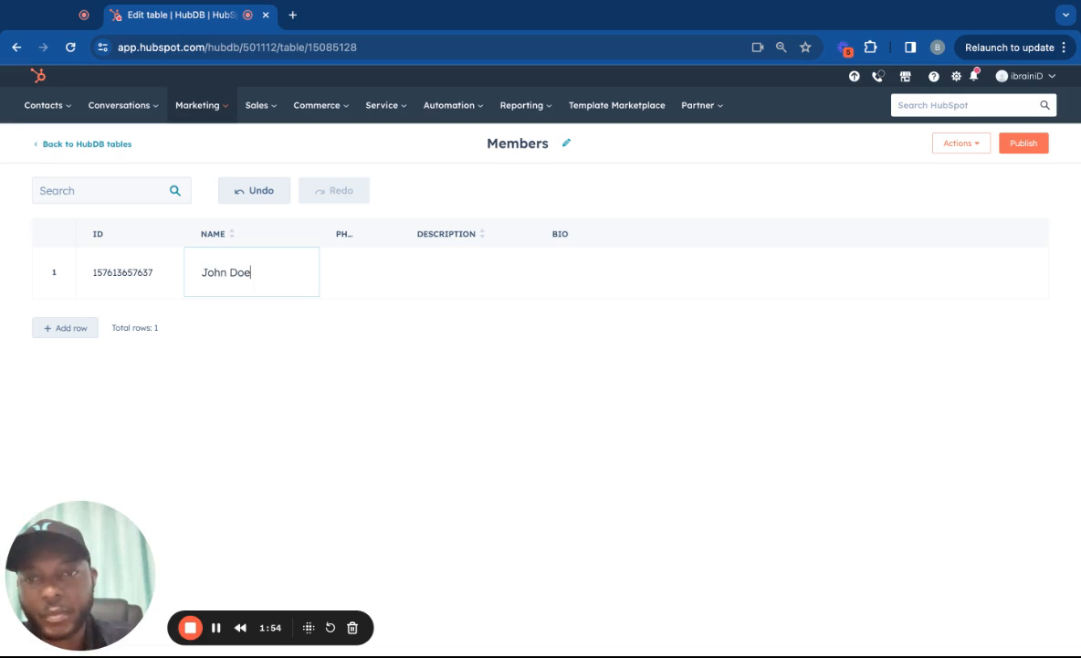
mouse_move(360, 274)
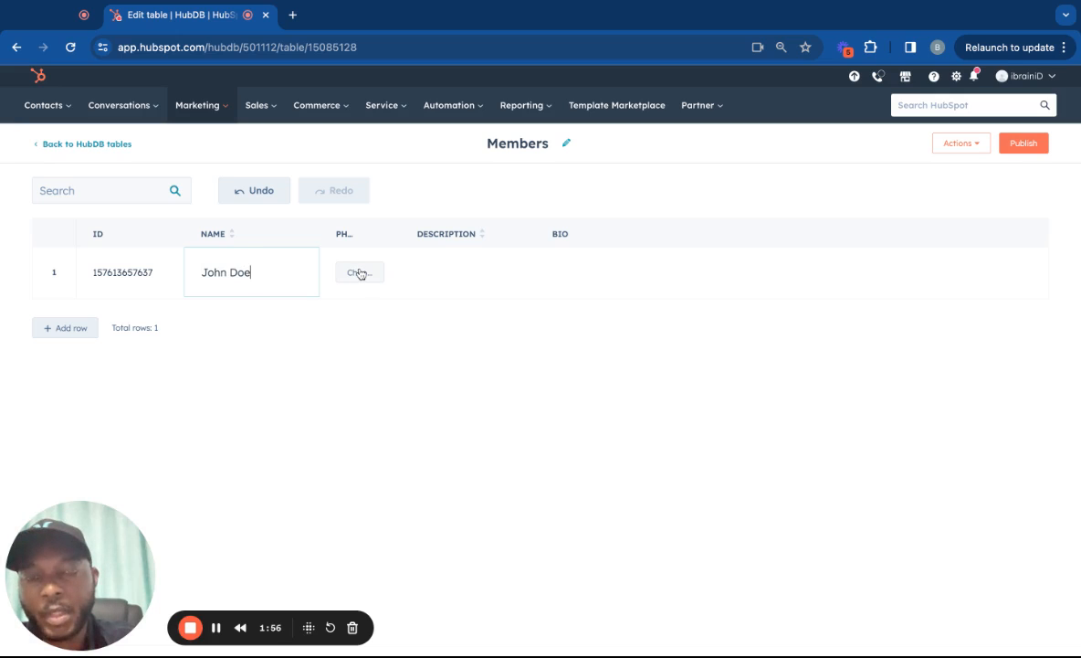
left_click(217, 627)
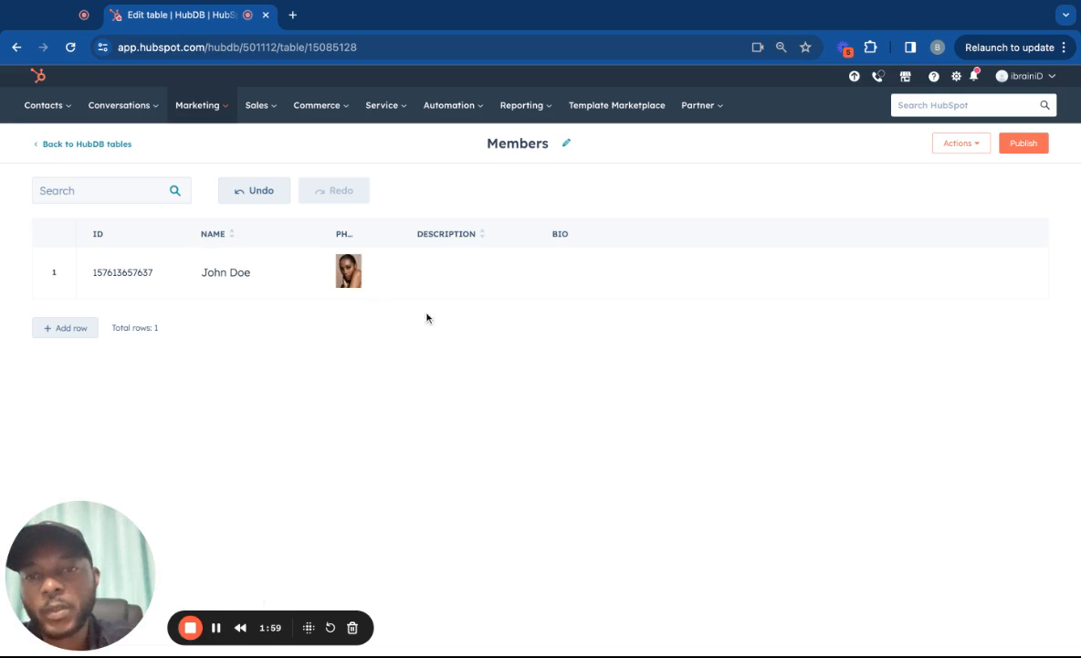
Replace the member's first name in the first row of the table.
left_click(255, 278)
left_click_drag(228, 274, 187, 278)
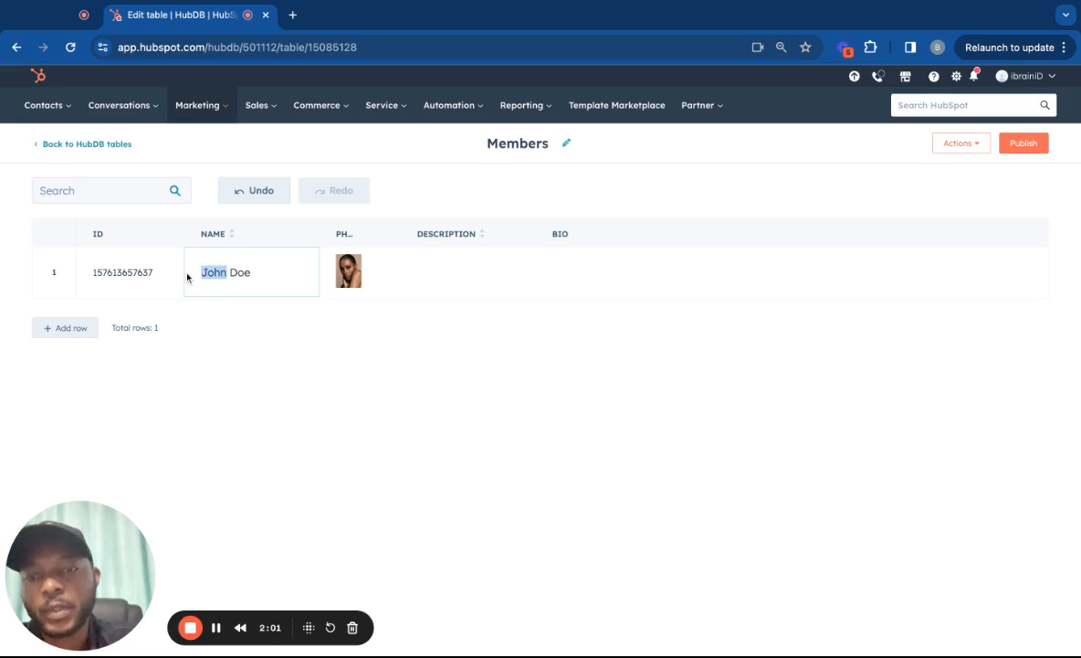
type("Sue")
left_click(437, 298)
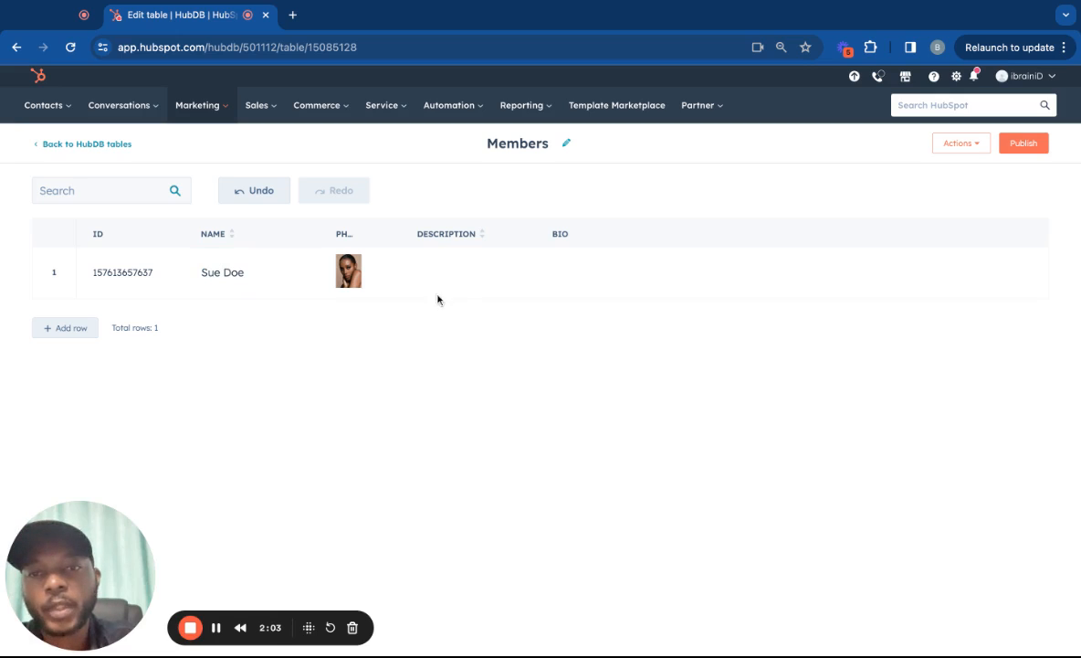
Enter "Lorem ipsum dolored" as the Description of the first row.
left_click(451, 267)
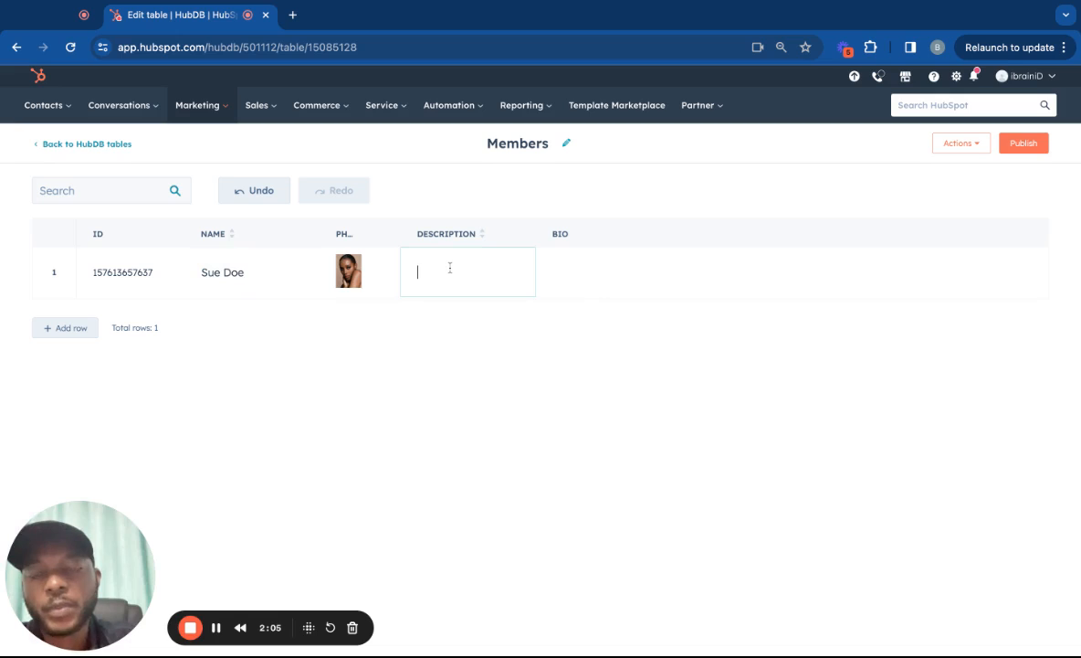
type("Lorem ")
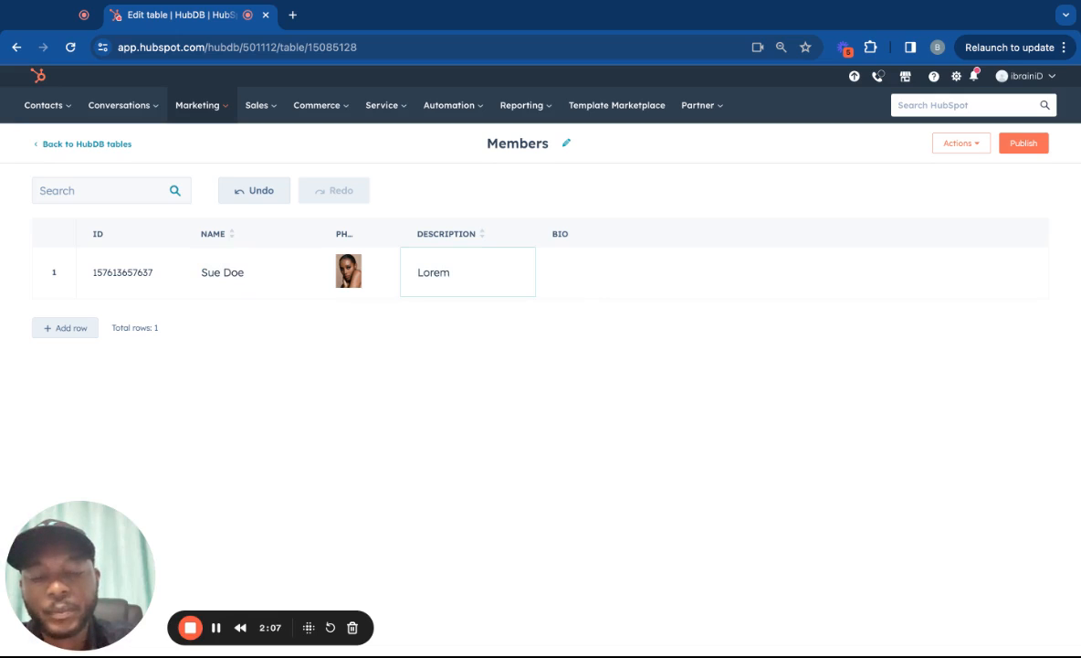
type("ipsum")
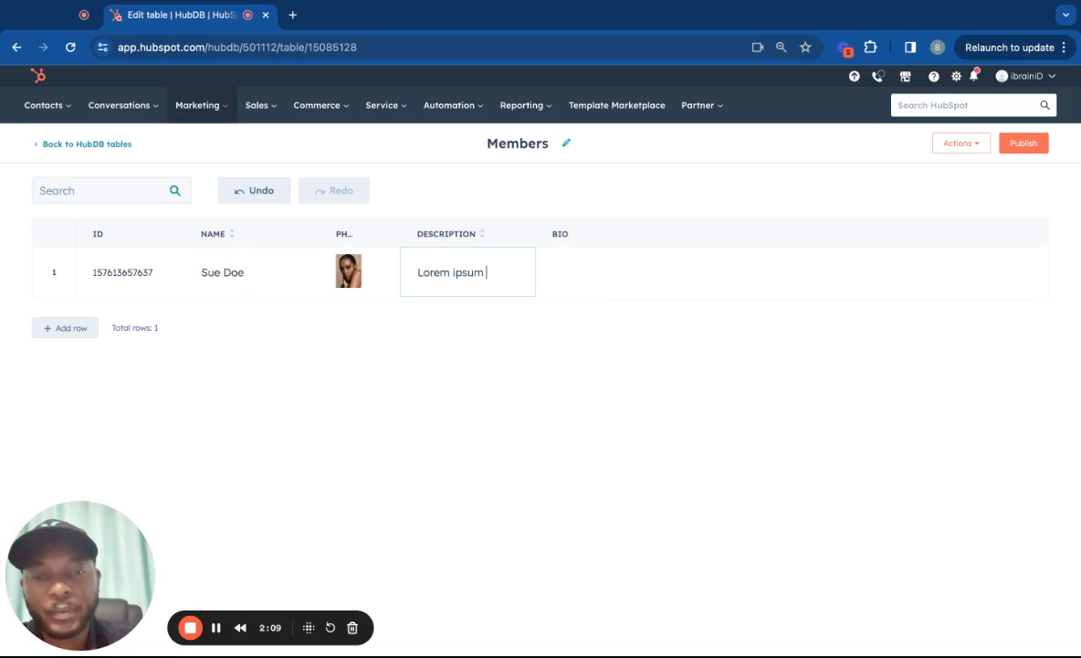
type(" dolored")
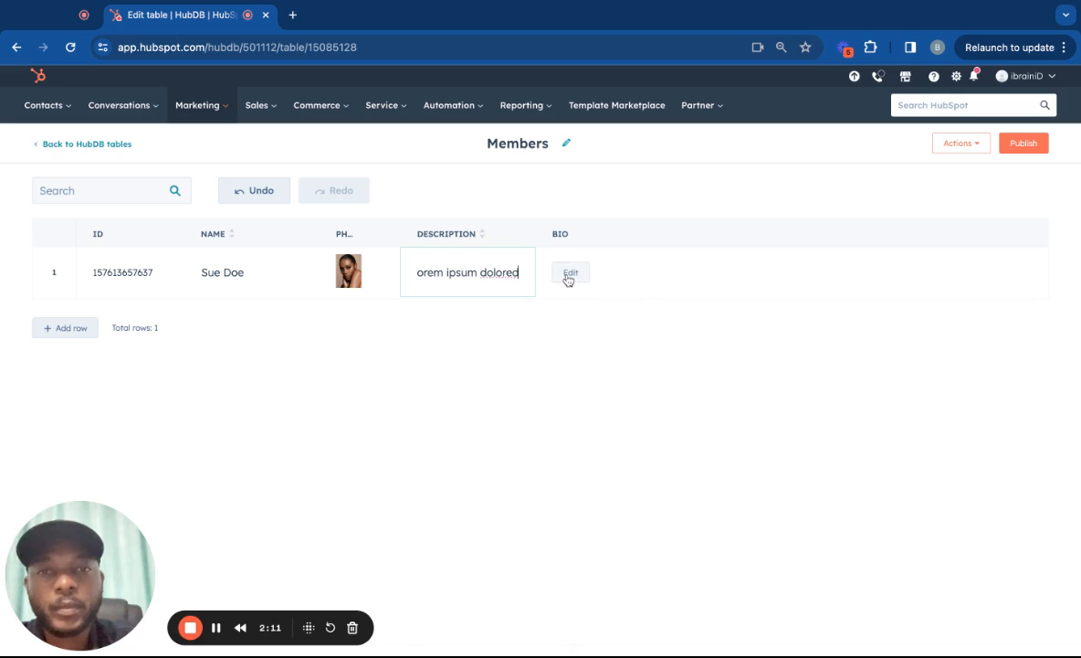
Fill the first row's Bio with "Lorem ipsum dolores full biography" and save it.
left_click(566, 276)
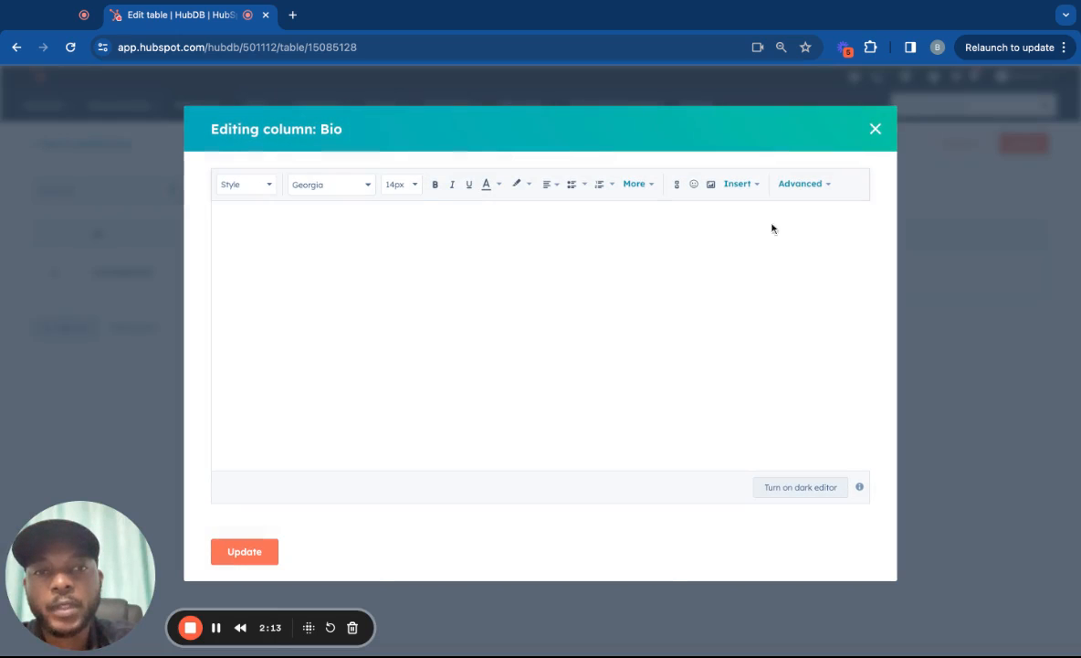
left_click(637, 285)
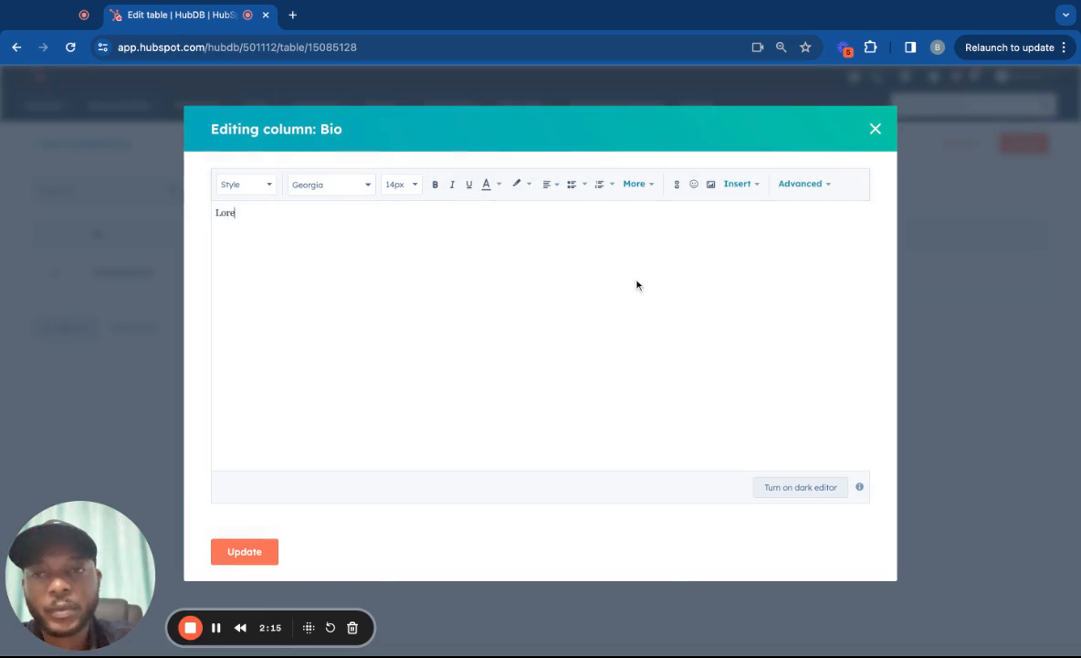
type("Lorem ipsum dolore")
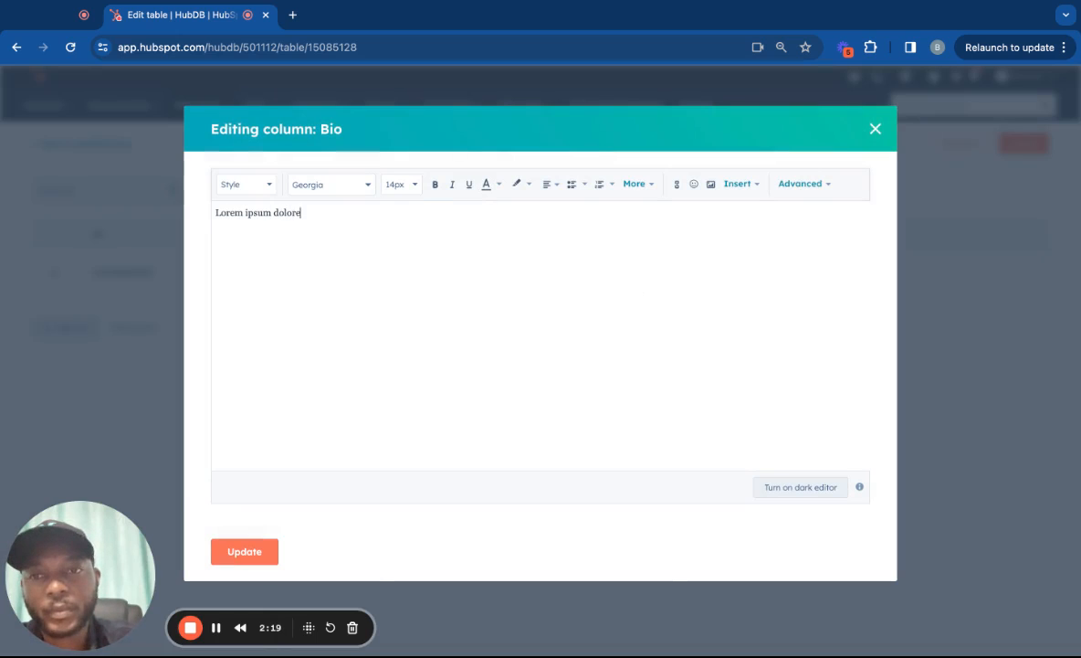
type("s m")
type("ull")
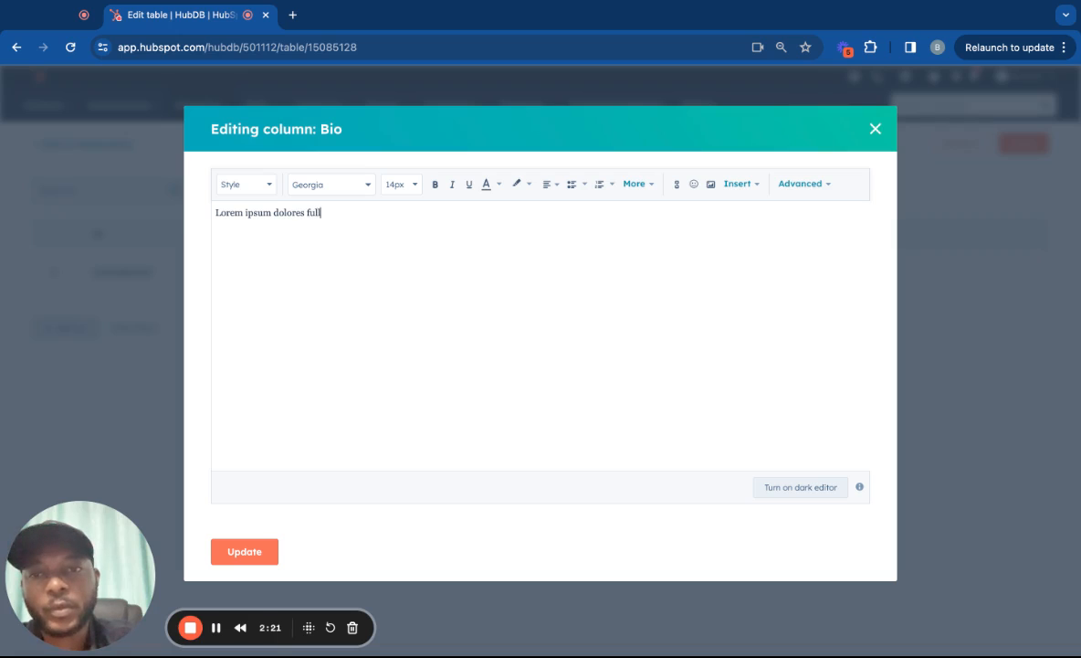
type(" biography")
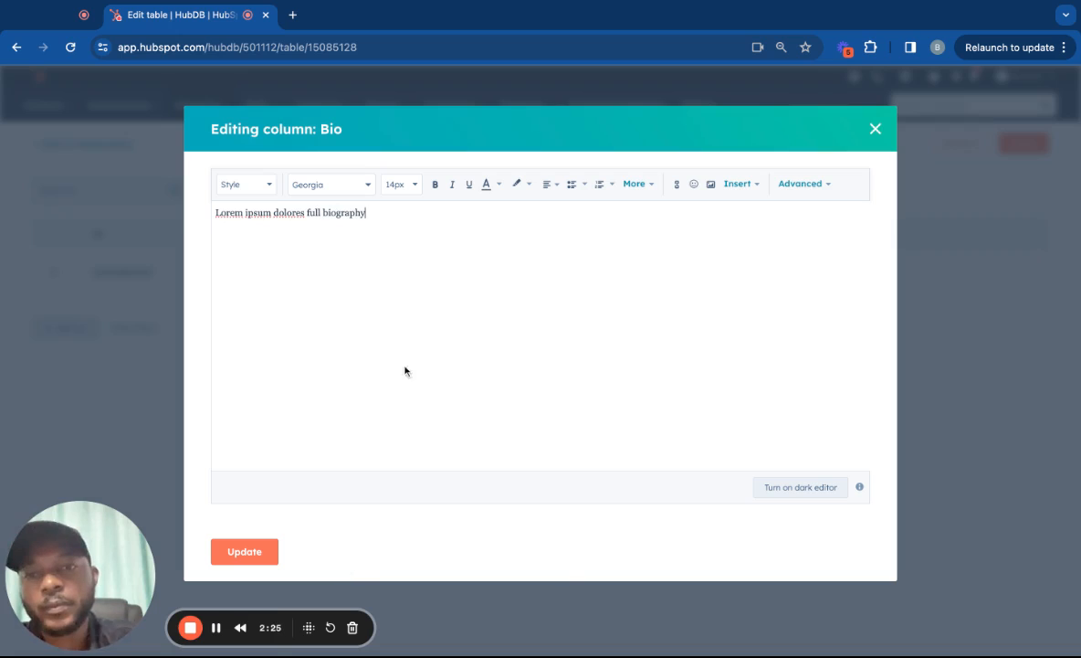
left_click(802, 184)
left_click(735, 184)
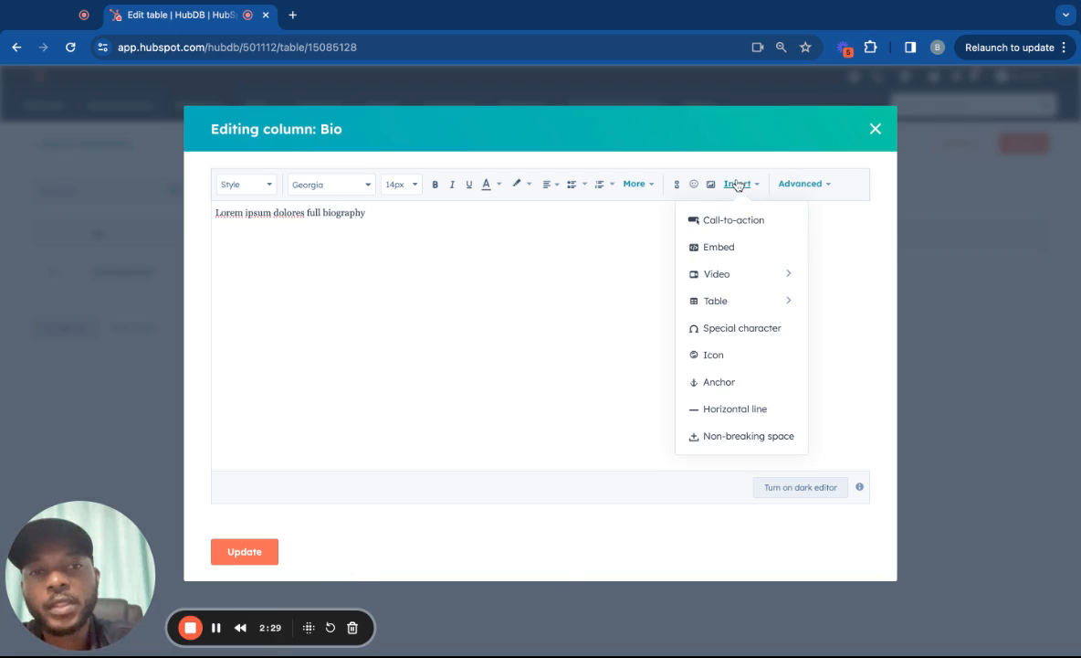
left_click(567, 289)
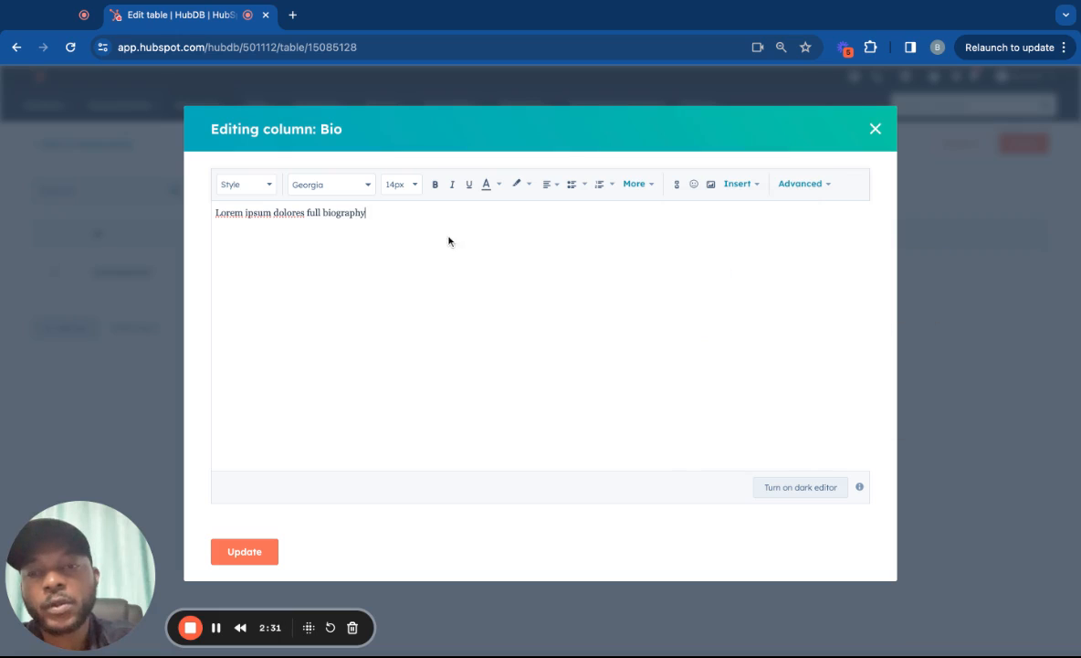
left_click(253, 552)
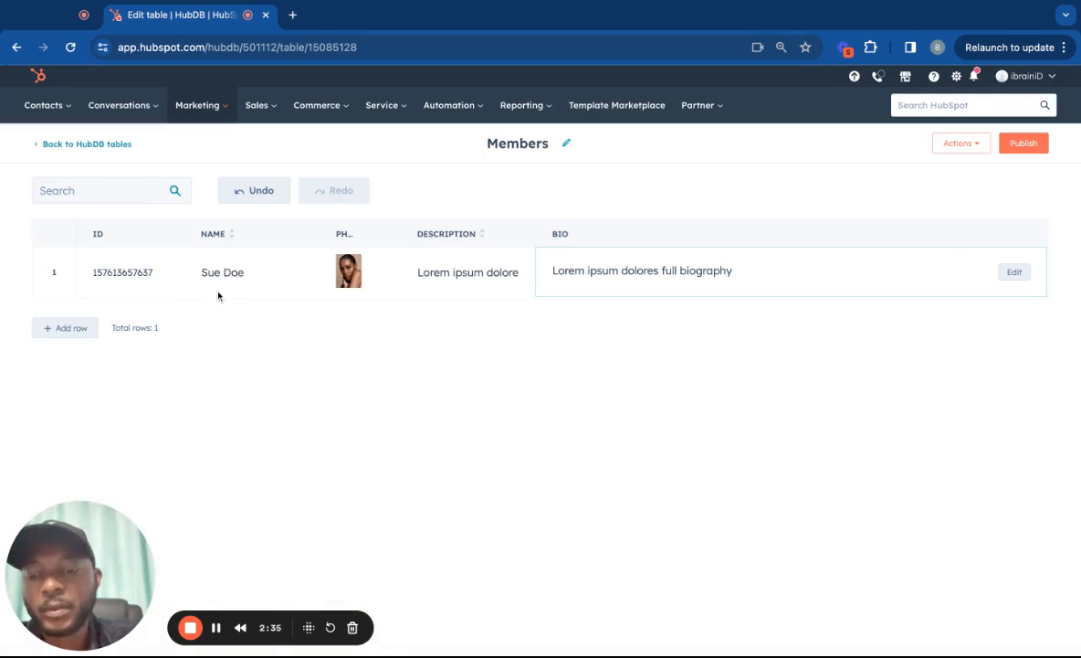
Add a second row to the table and enter the member's full name.
left_click(92, 328)
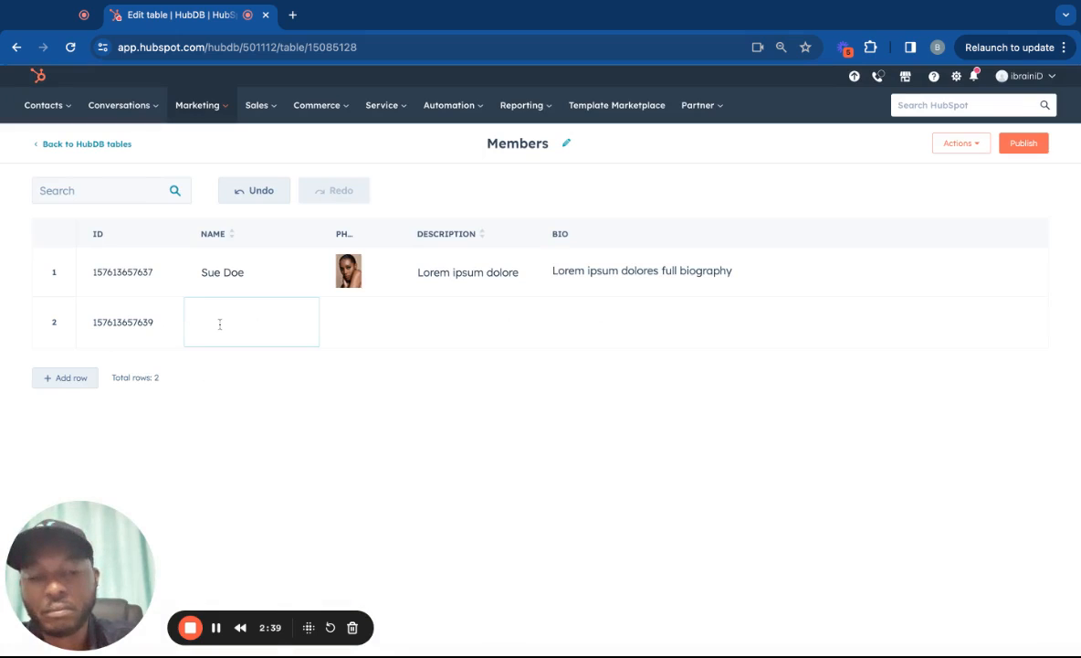
type("Jo")
key("BackSpace")
type("ane Doe")
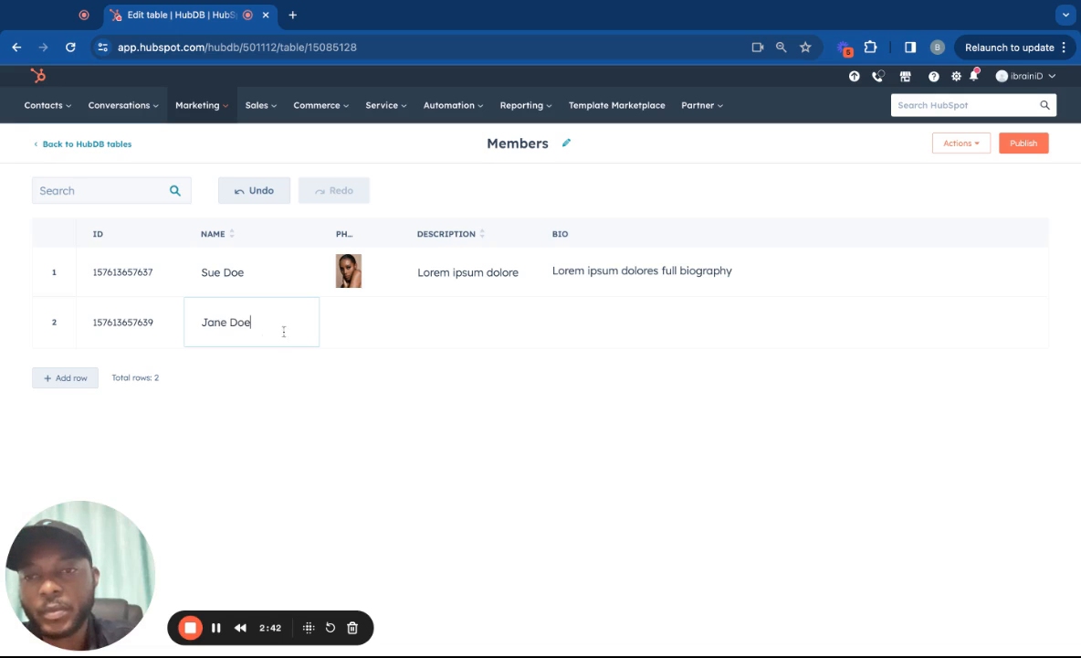
mouse_move(341, 331)
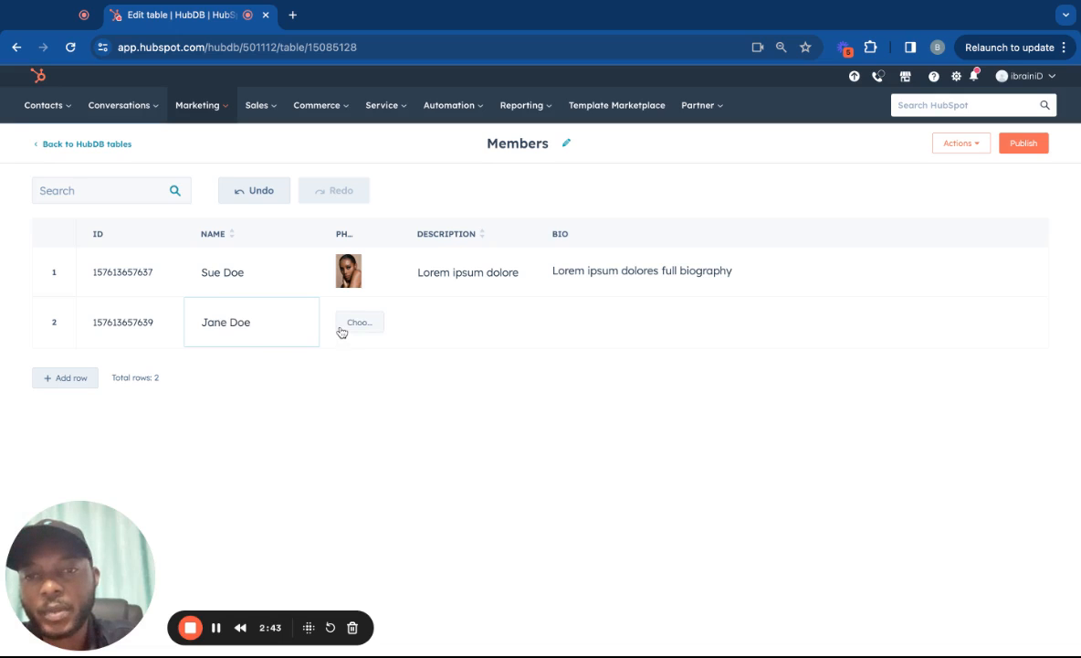
left_click(456, 324)
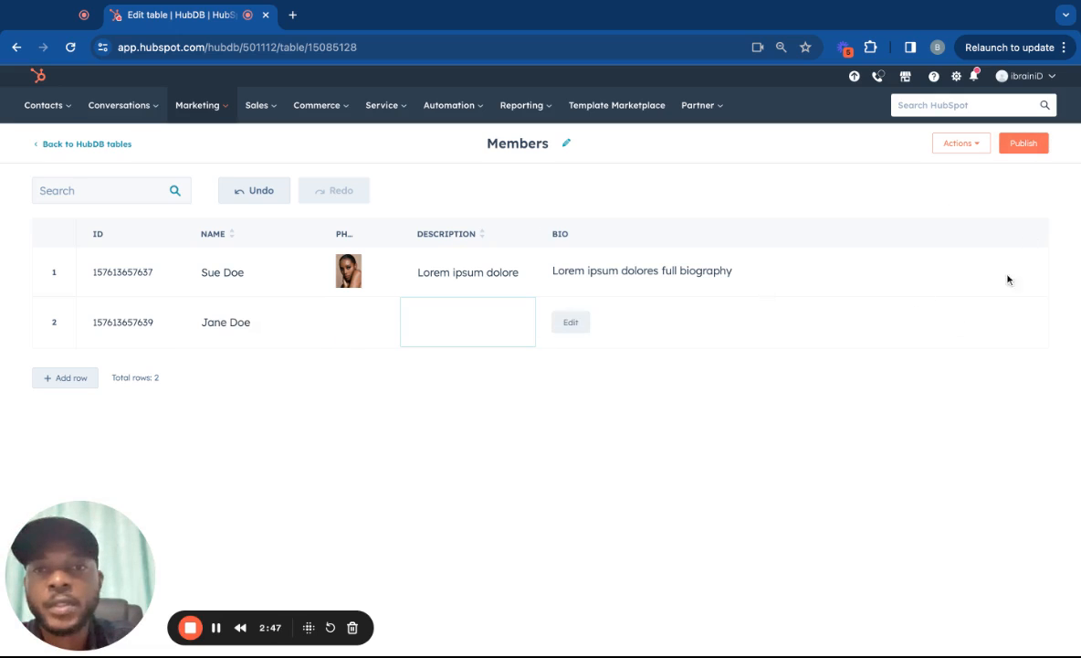
Publish the Members table and confirm the publication.
left_click(1024, 145)
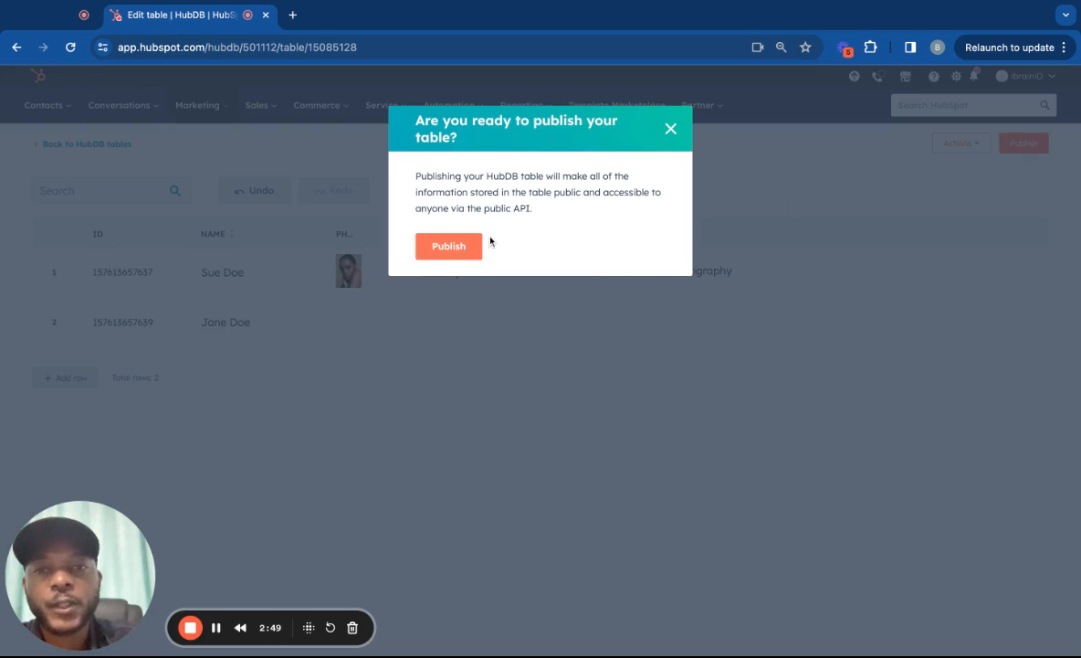
left_click(469, 244)
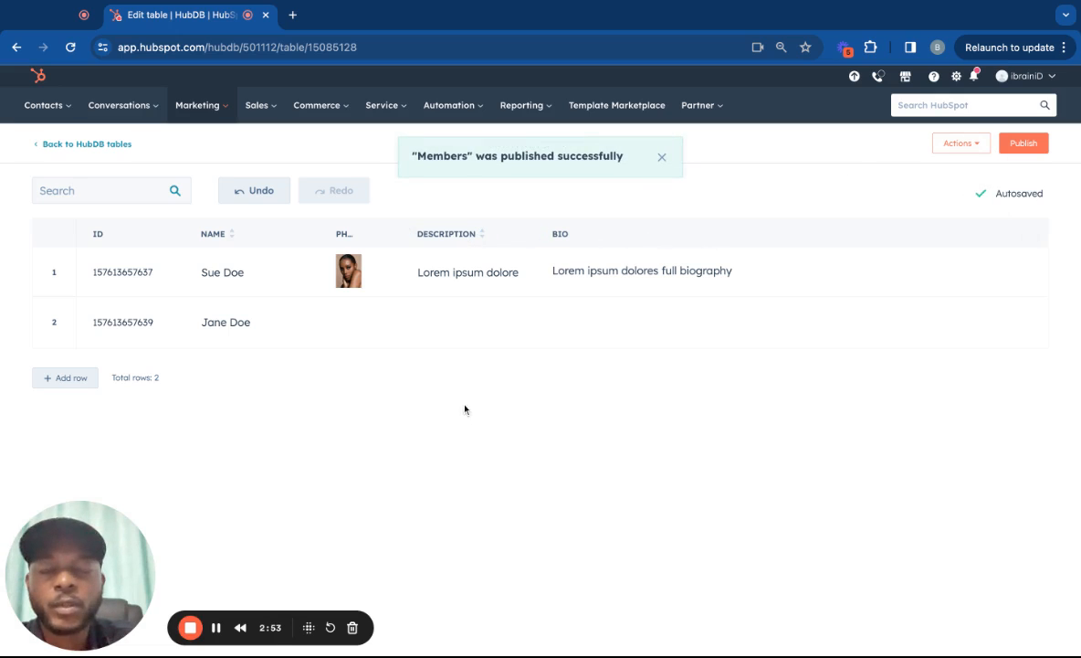
Inspect the column settings of Description and Bio without changing them.
left_click(519, 234)
left_click(494, 260)
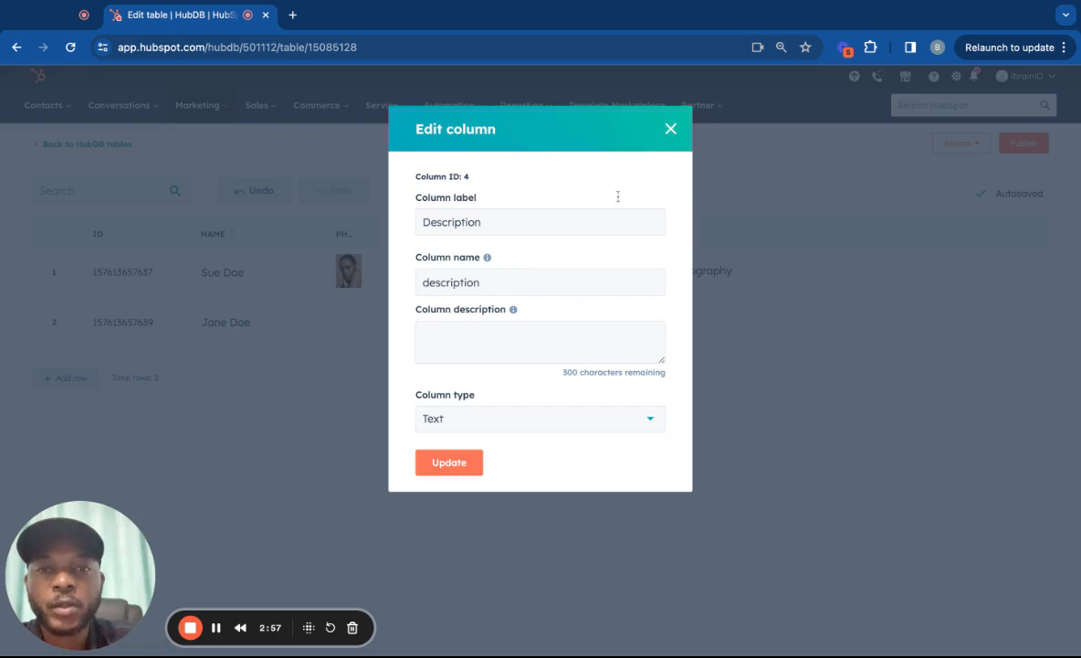
left_click(670, 128)
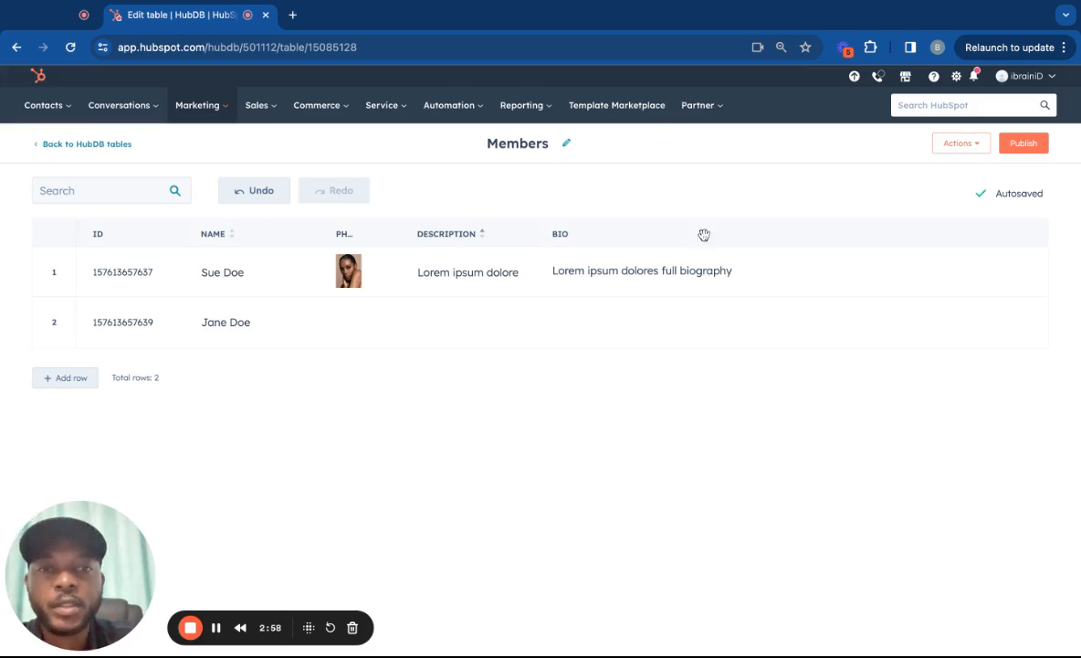
left_click(1032, 237)
left_click(1002, 262)
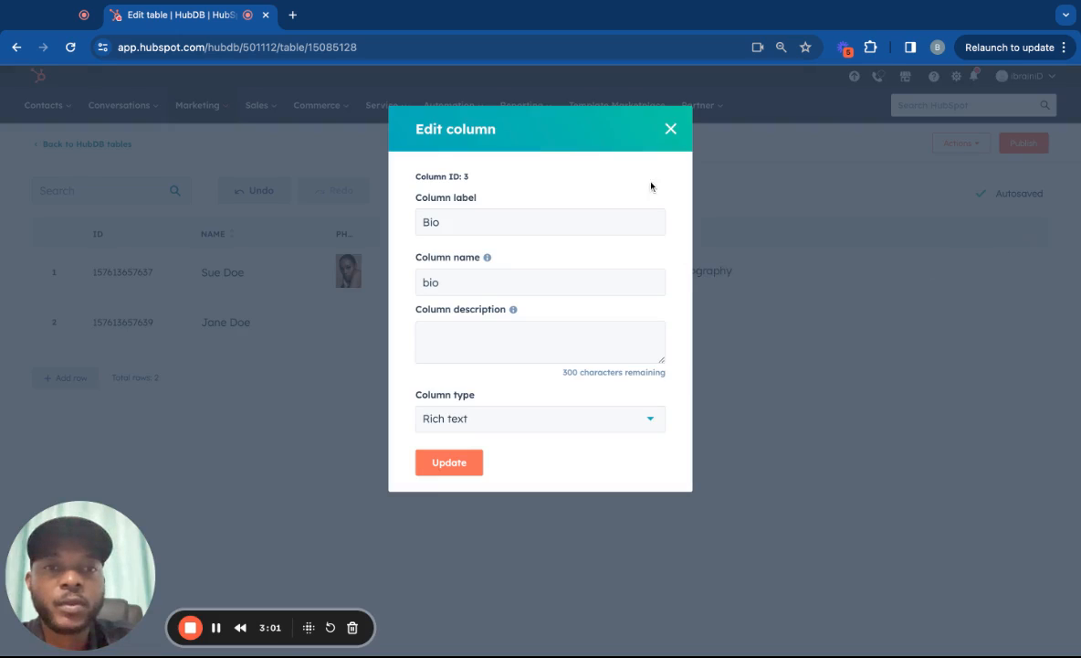
left_click(671, 129)
Start a new column labelled Member role and set its column type to Select.
left_click(959, 143)
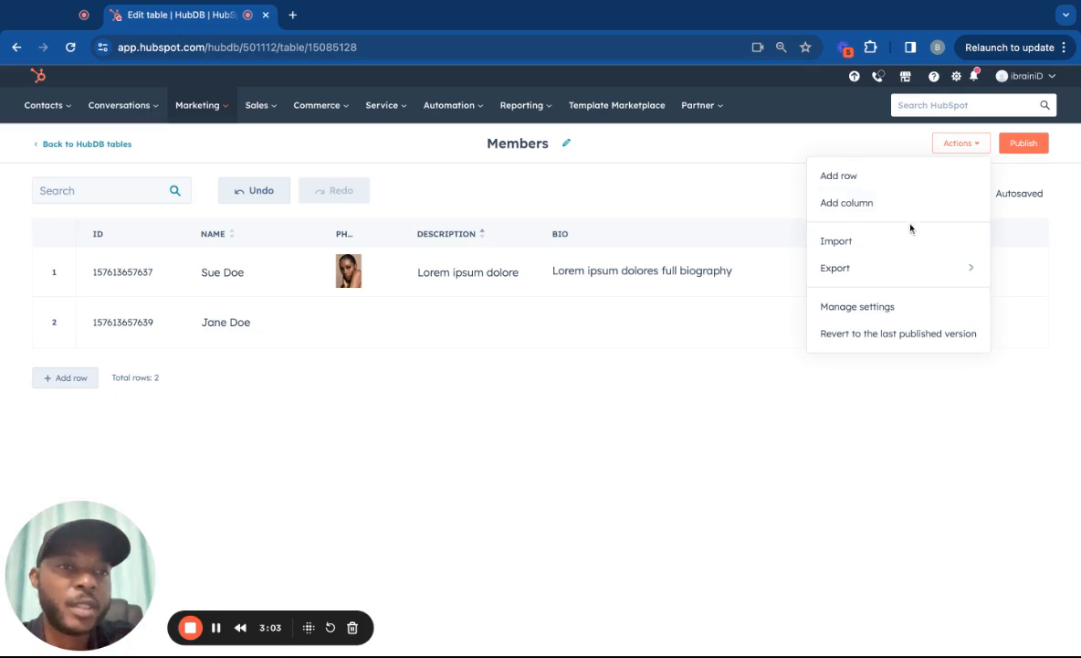
left_click(895, 205)
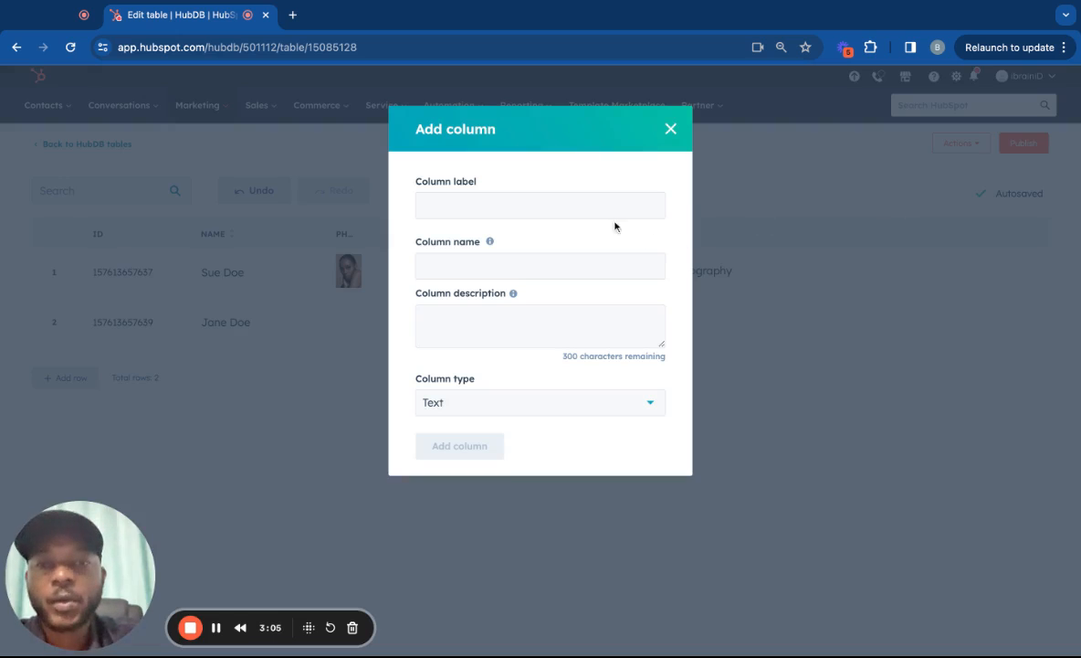
left_click(562, 204)
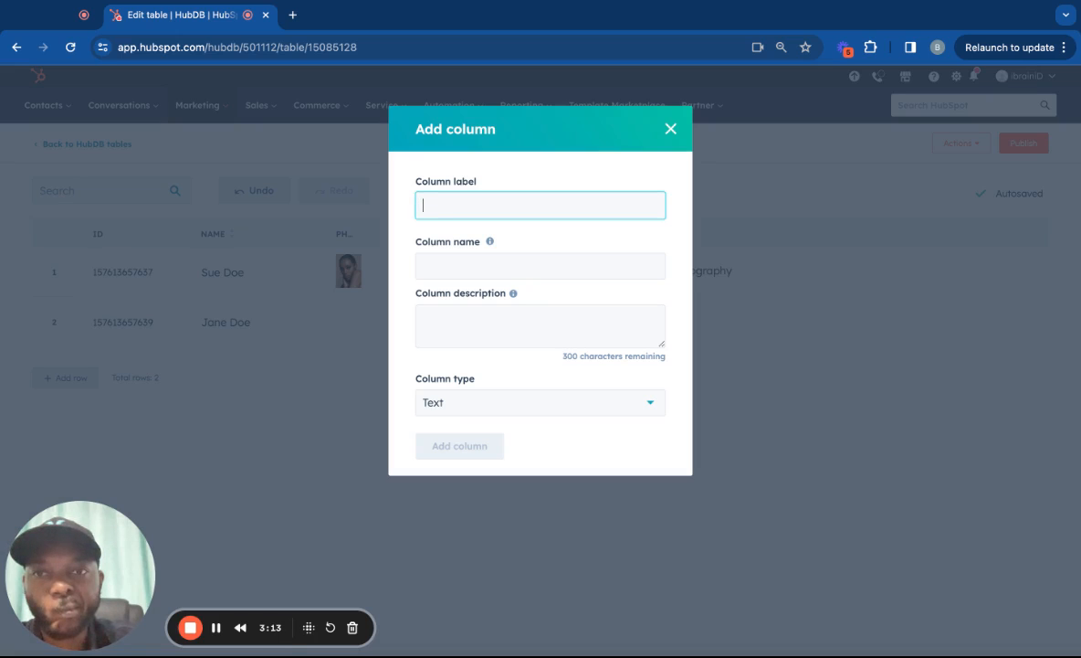
type("M")
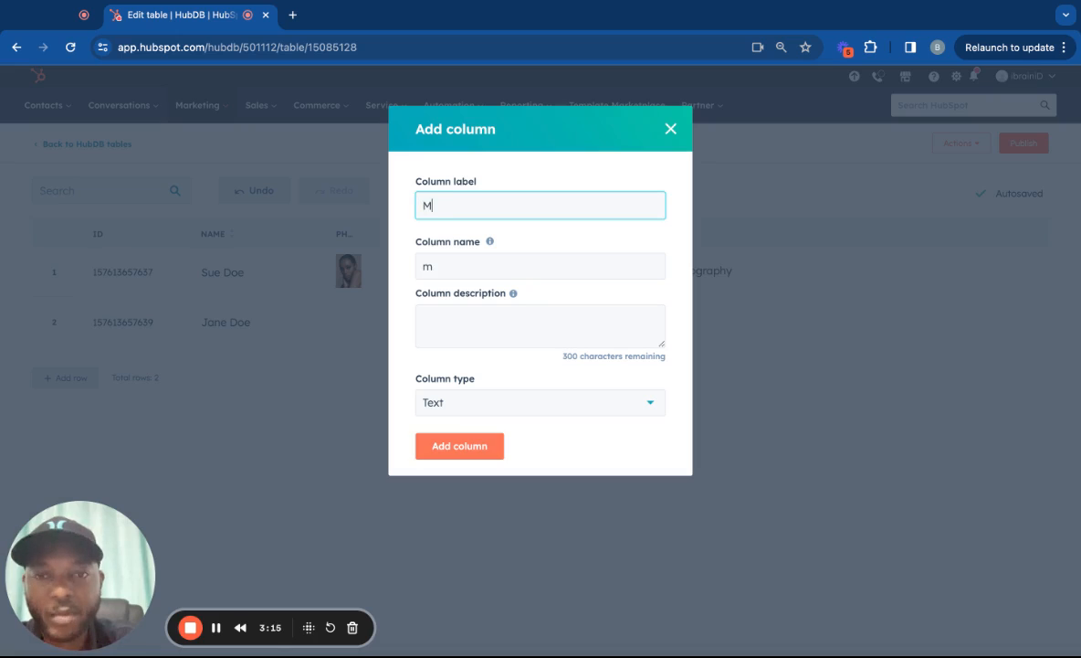
type("ember role")
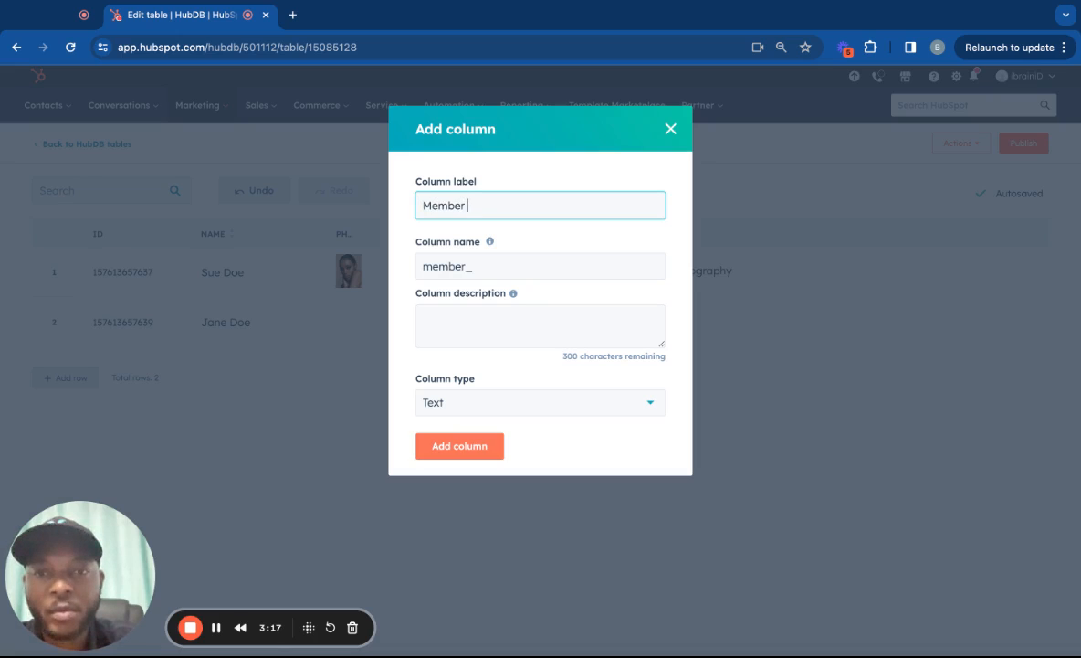
left_click(533, 402)
scroll(488, 516, "down", 2)
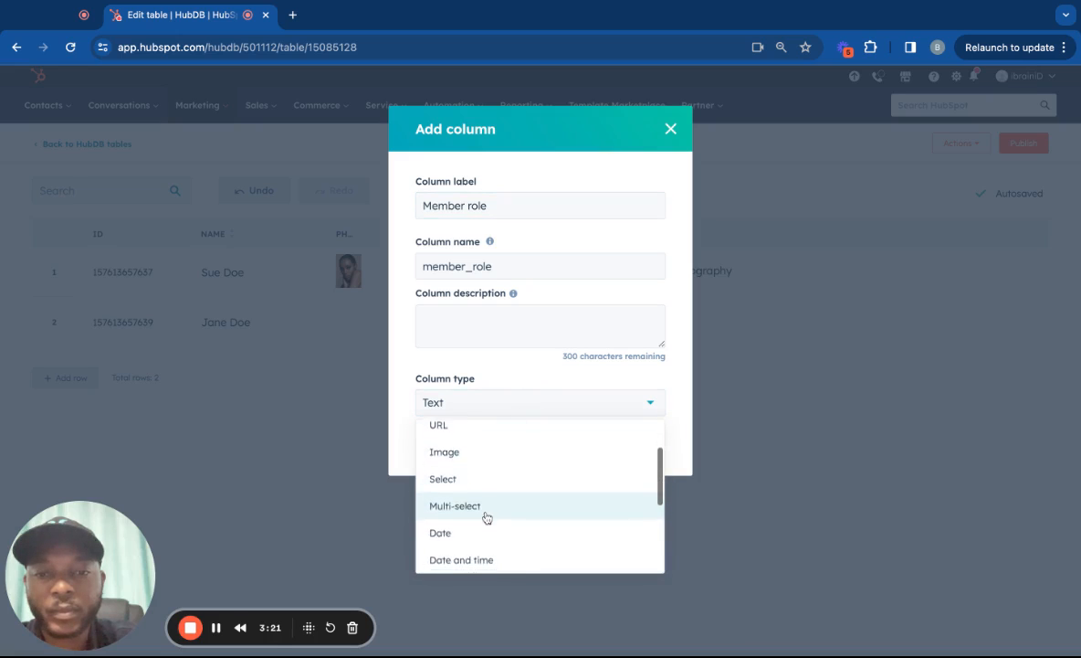
scroll(475, 493, "down", 1)
left_click(466, 468)
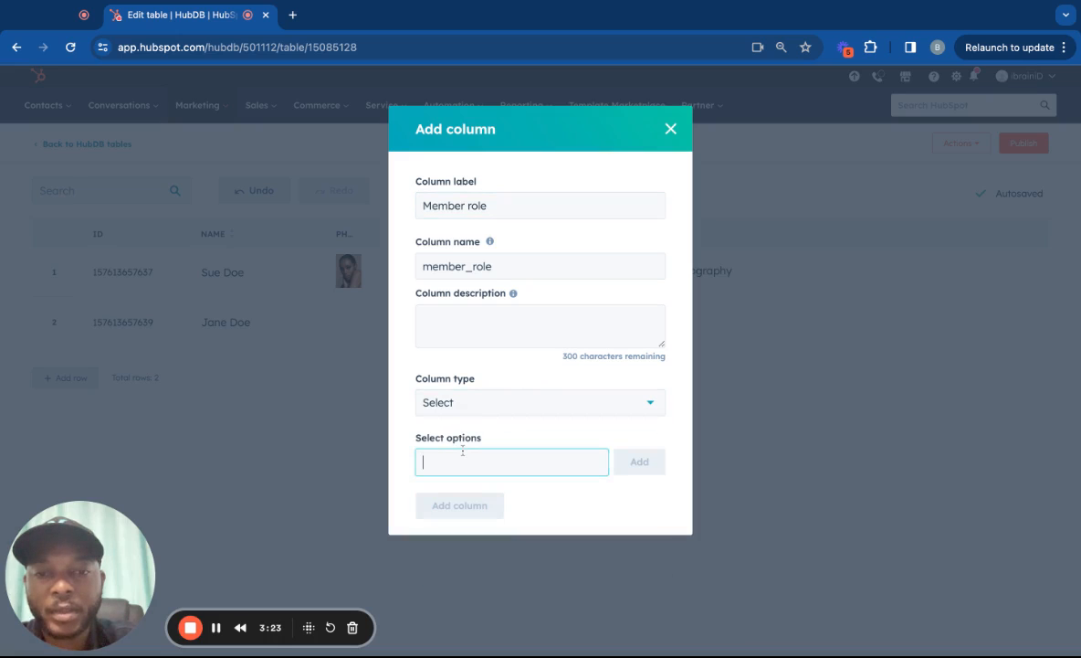
Add the select option Admin, enter Editor as a second option and create the Member role column.
type("Admin")
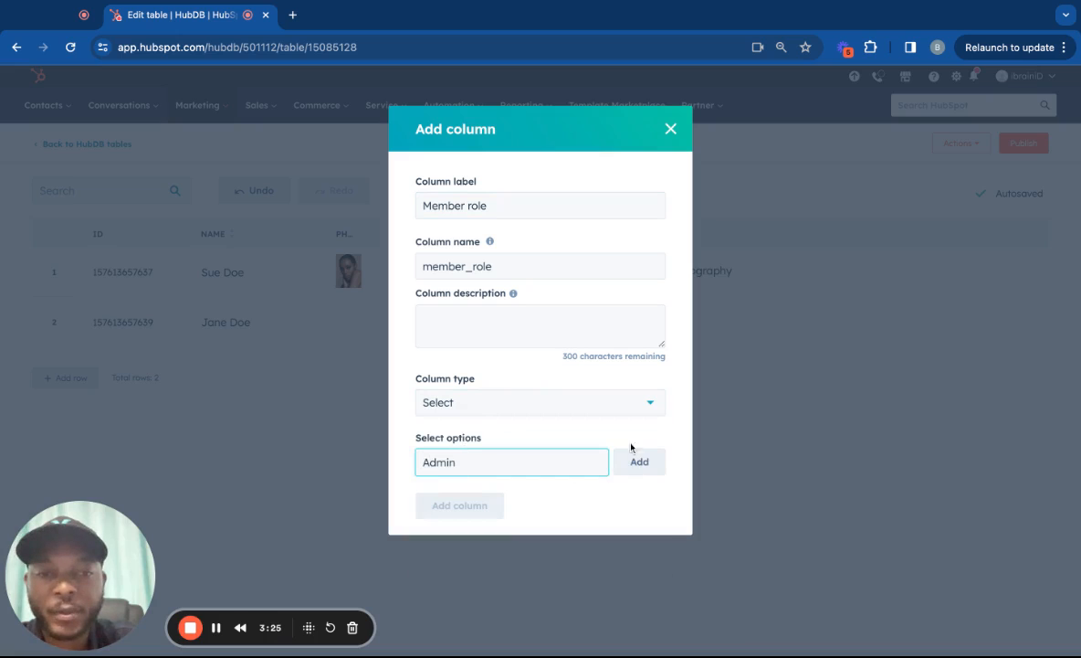
left_click(639, 461)
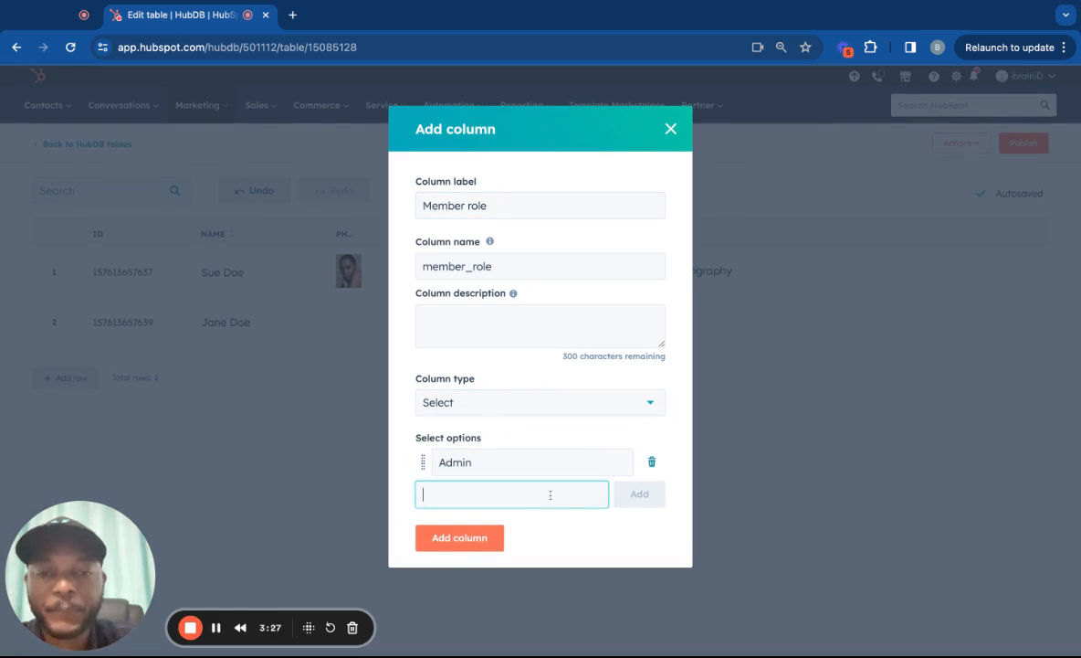
left_click(403, 488)
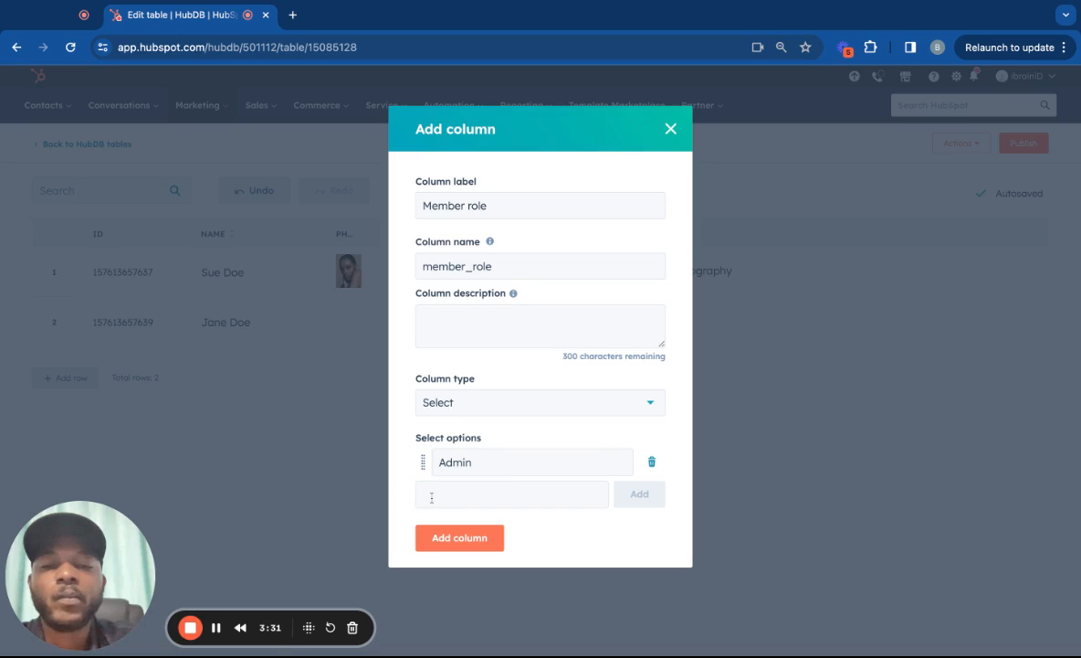
left_click(431, 497)
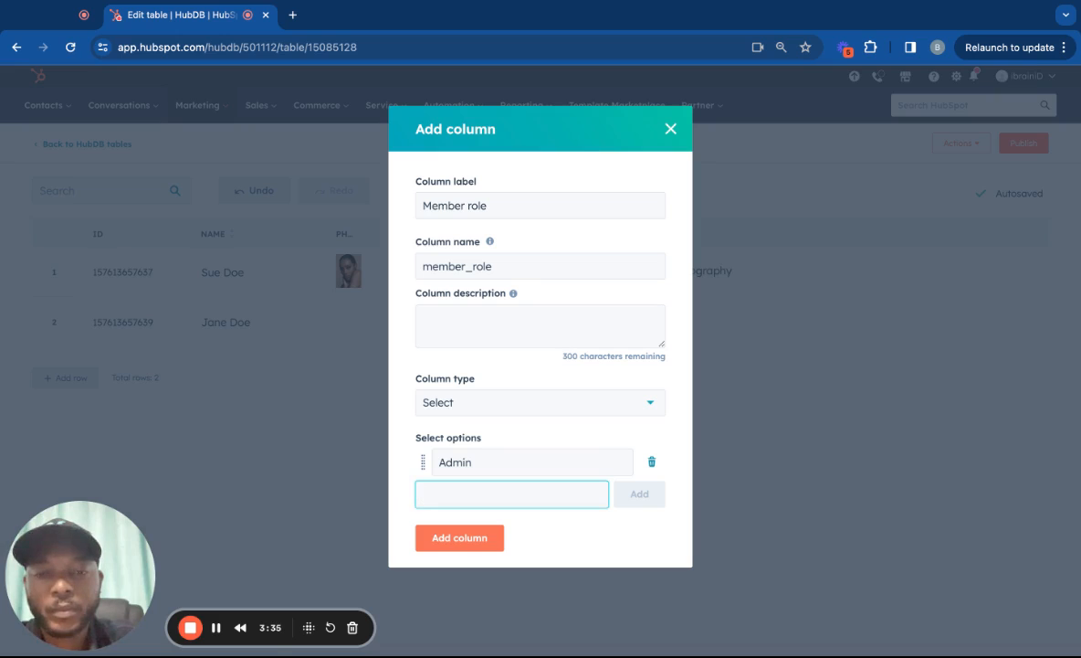
type("Editor")
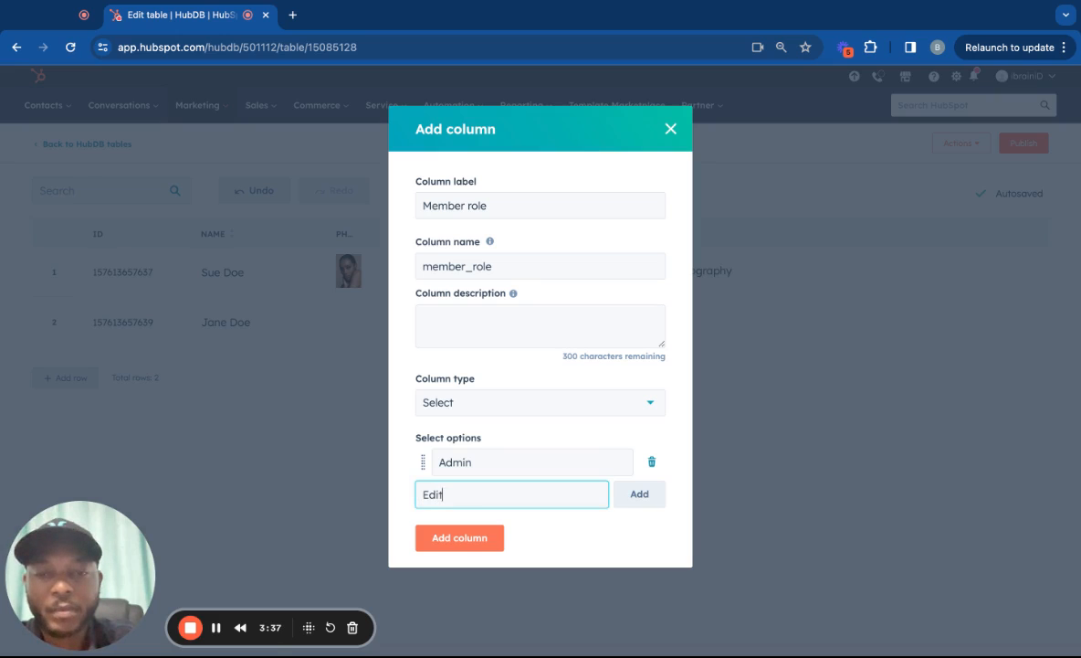
left_click(438, 532)
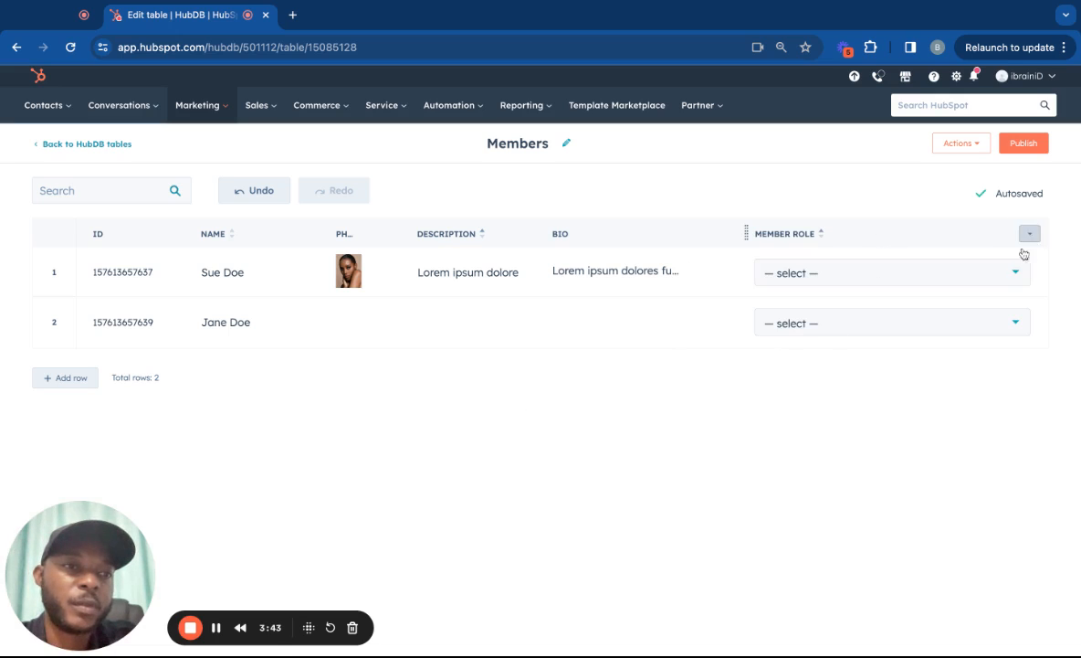
Edit the Member role column to include the option Editor, placed above Admin, and save the update.
left_click(1029, 233)
left_click(978, 264)
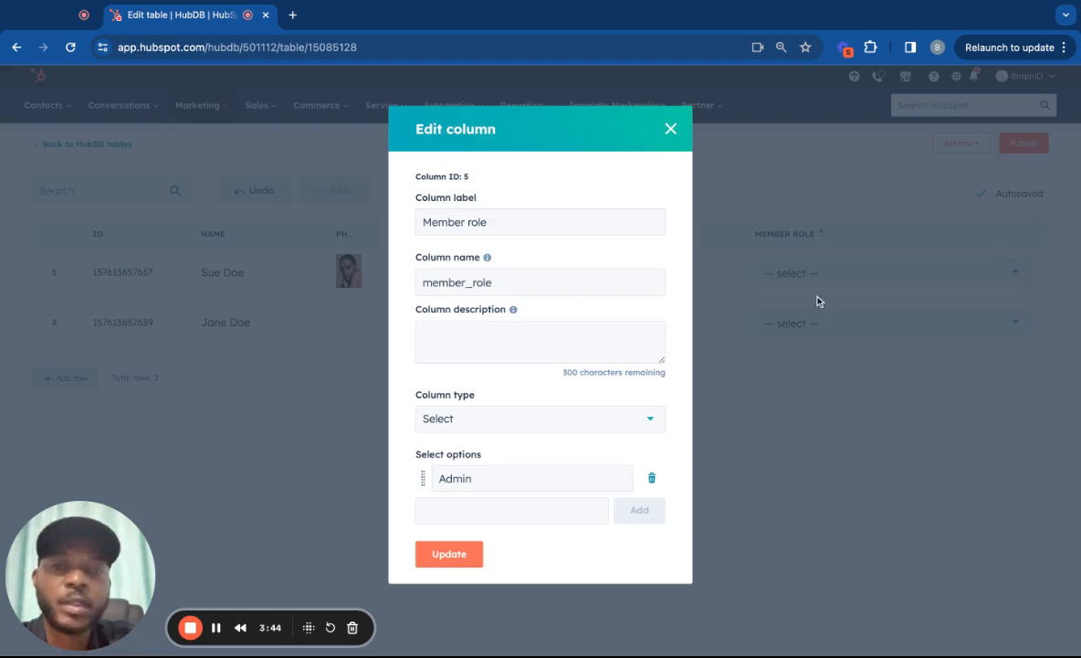
left_click(488, 502)
type("Editor")
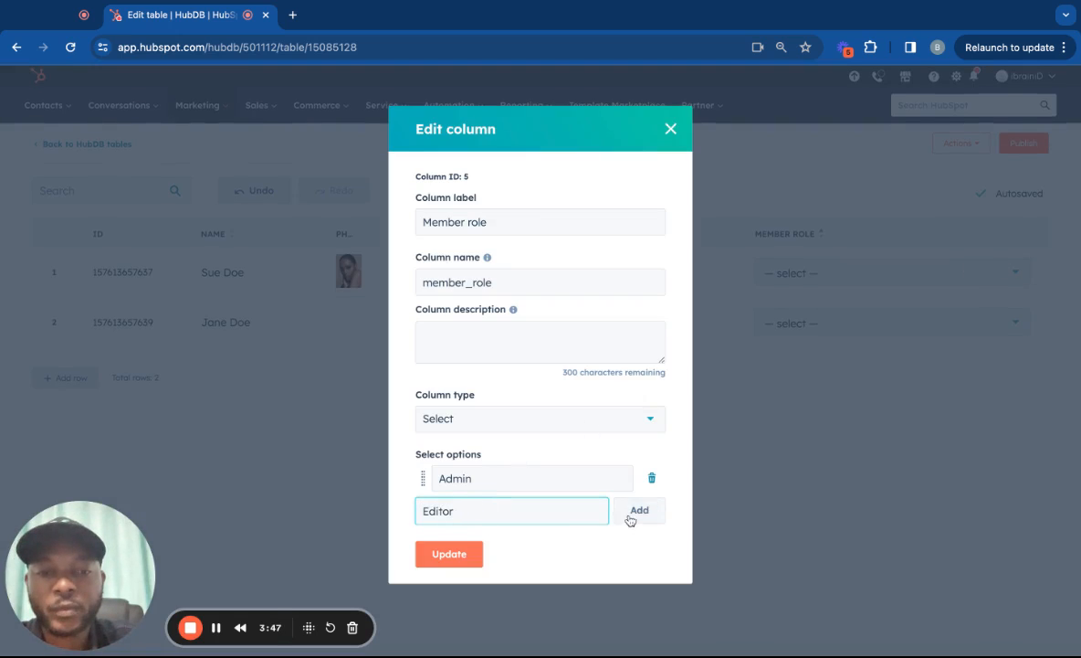
left_click(637, 511)
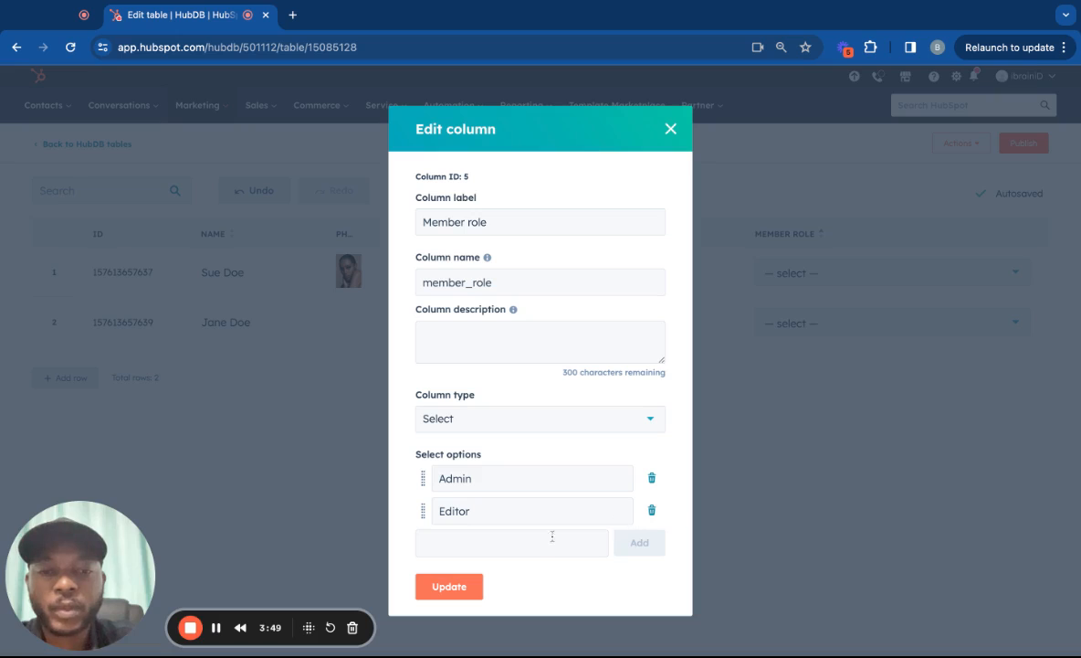
mouse_move(421, 507)
left_mouse_down()
mouse_move(425, 471)
mouse_move(423, 514)
left_mouse_up()
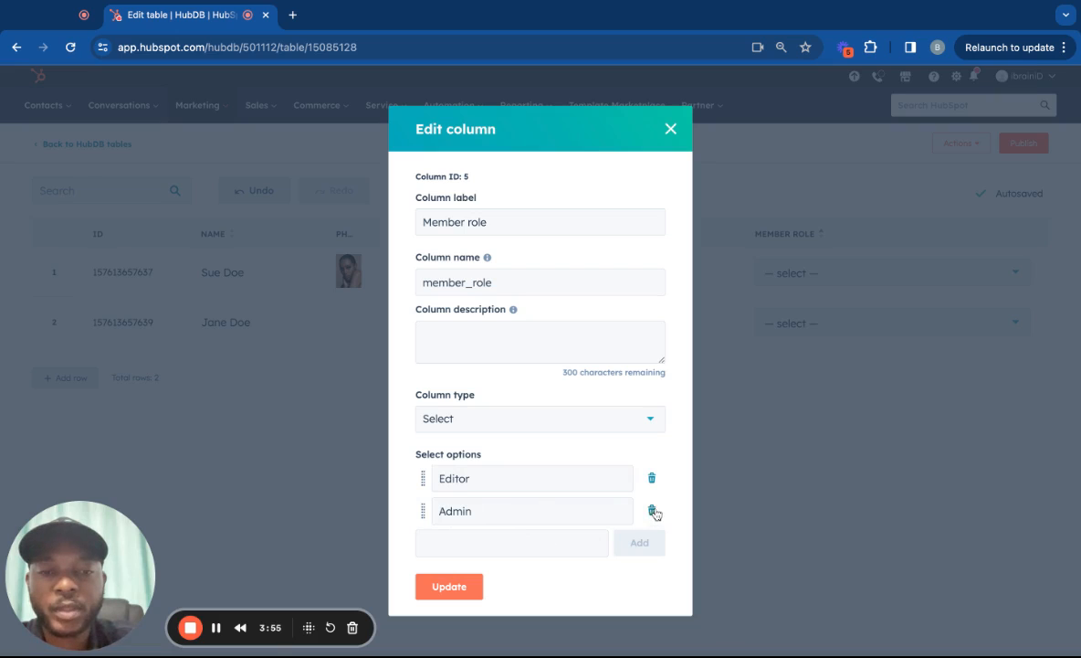
left_click(458, 592)
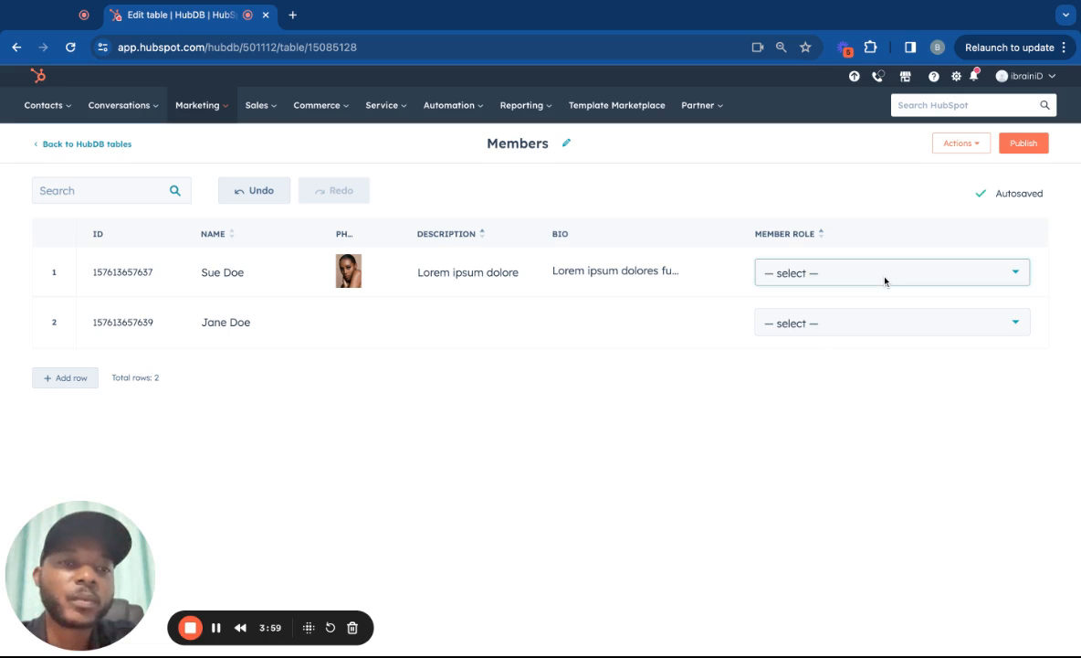
Set the Member role to Editor in the first row and to Admin in the second row.
left_click(860, 326)
left_click(859, 326)
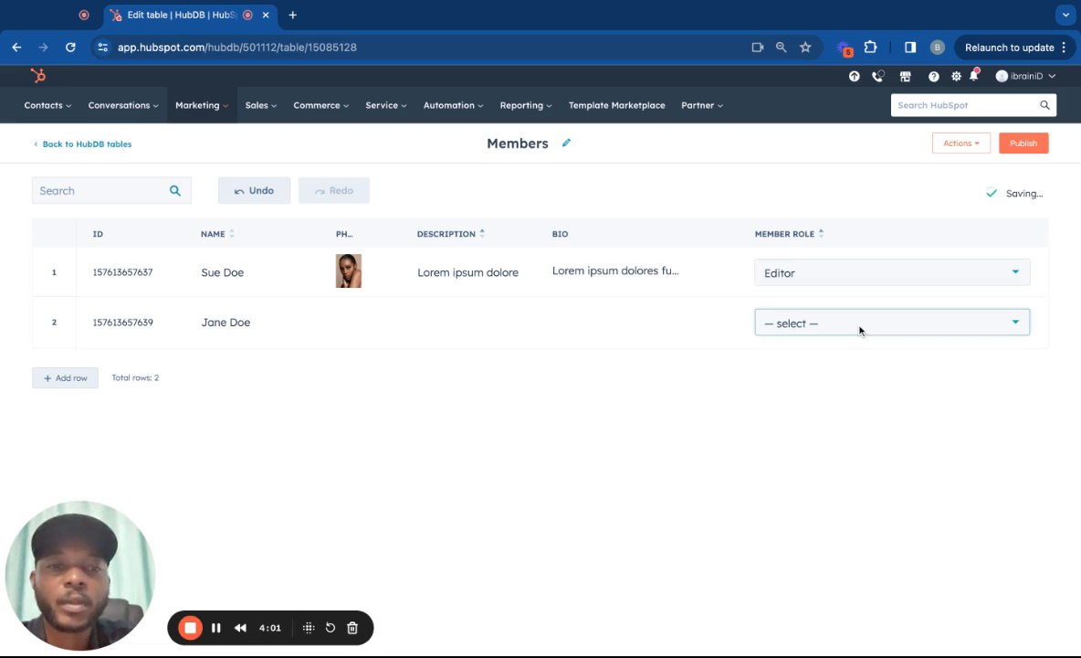
left_click(751, 319)
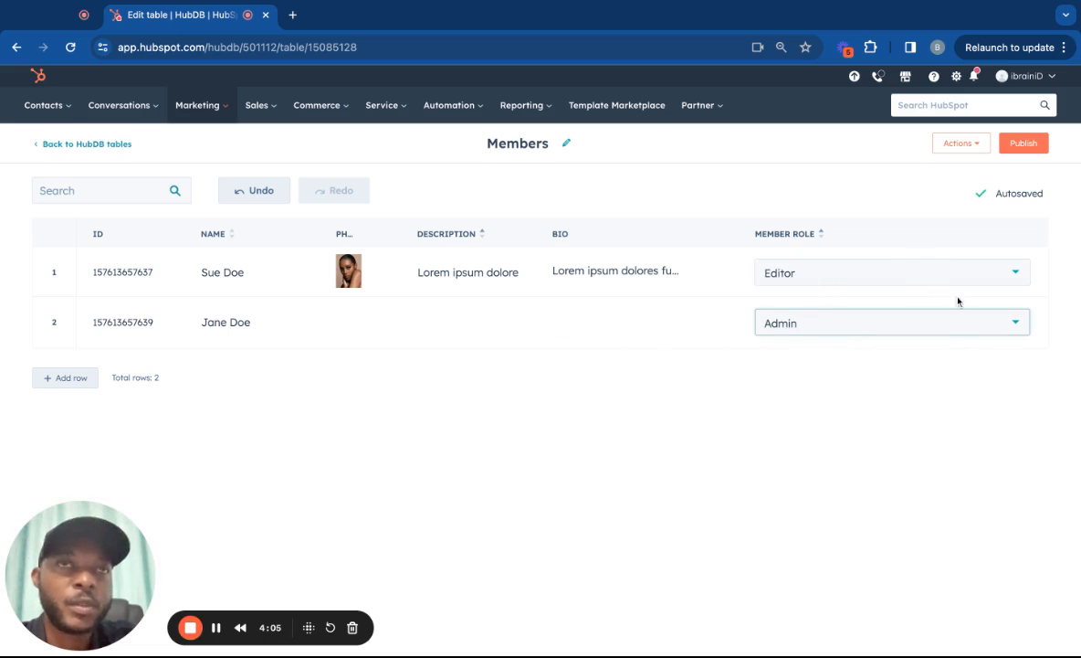
Start a new column labelled Industries and set its column type to Multi-select.
left_click(960, 152)
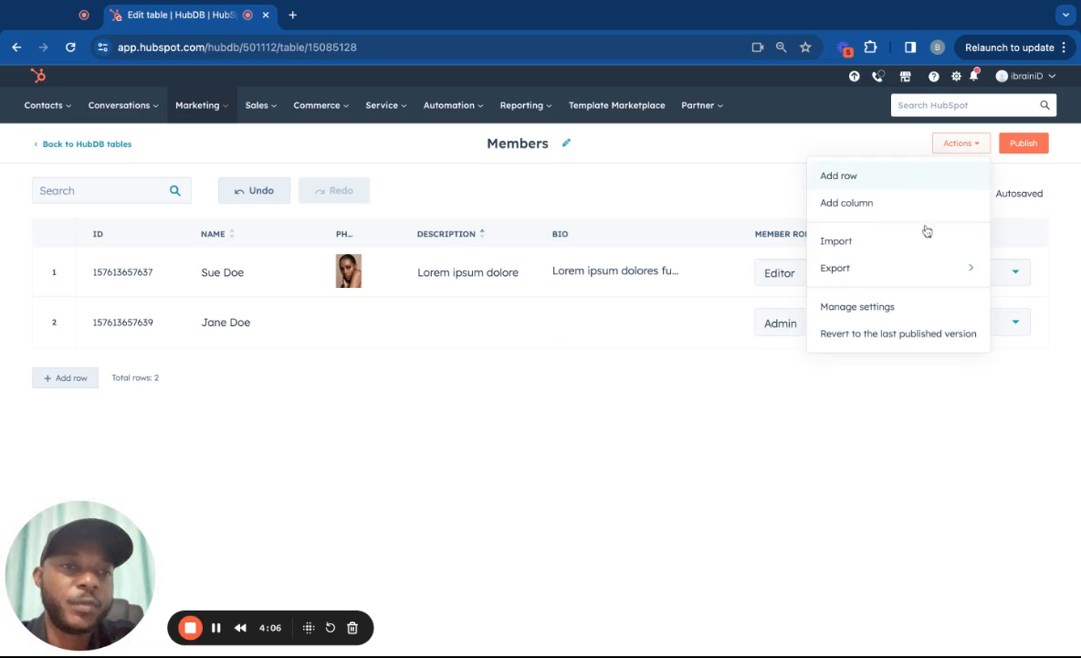
left_click(874, 207)
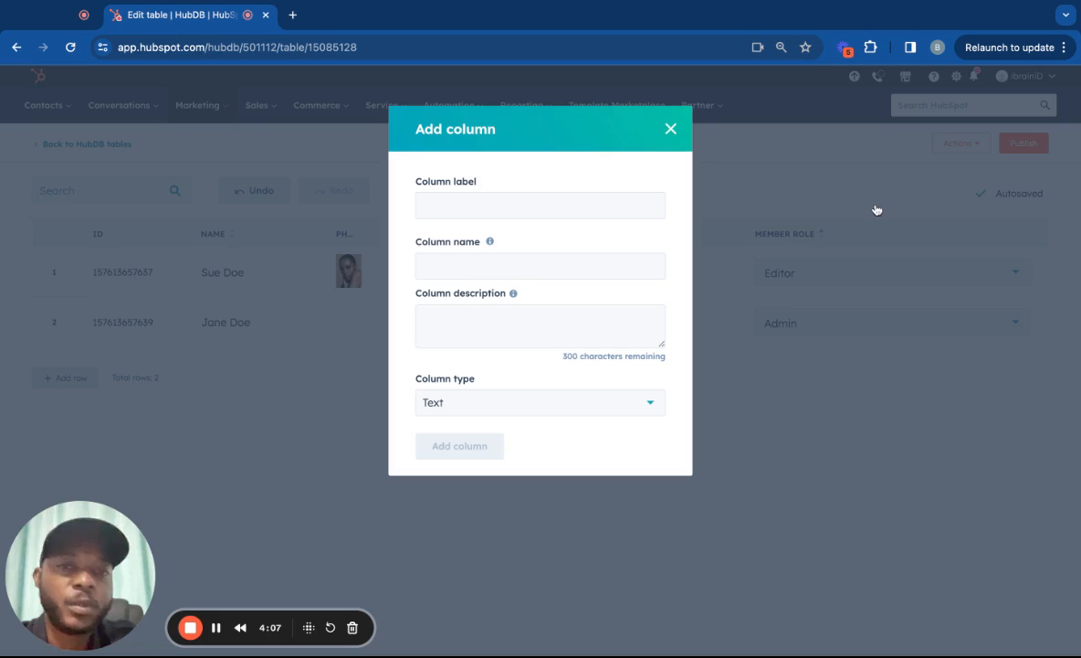
left_click(466, 206)
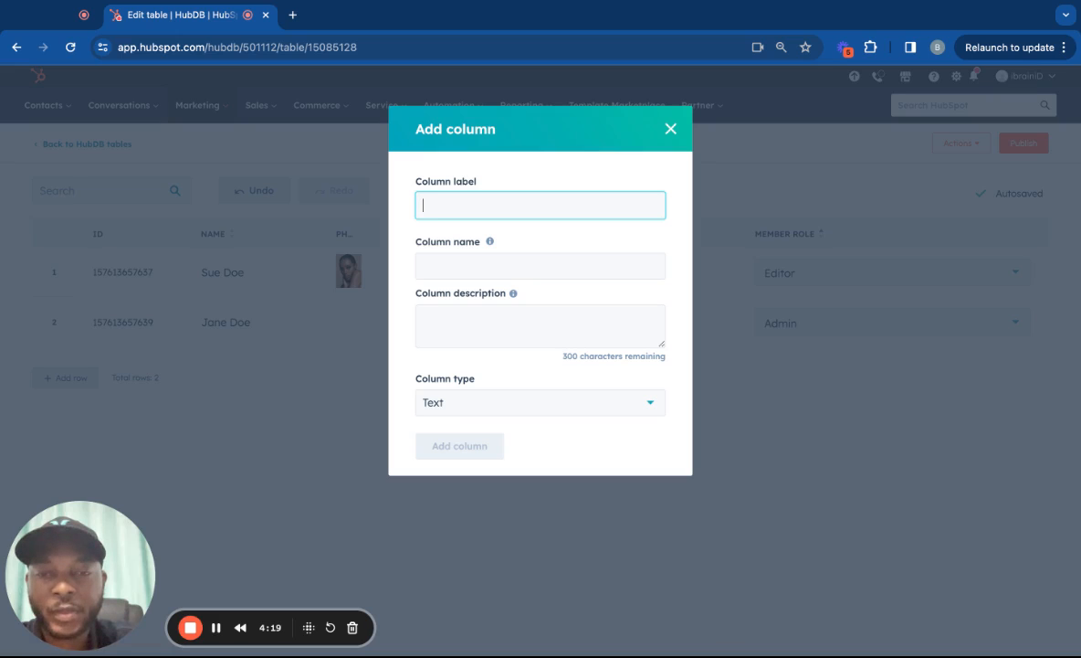
type("Indu")
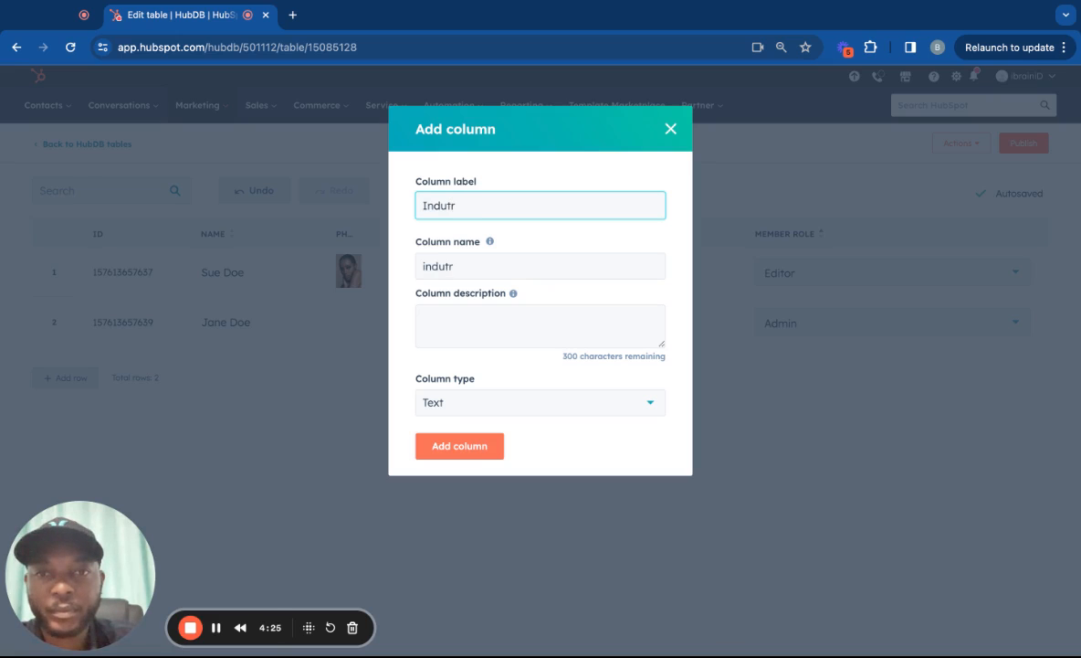
type("t")
key("BackSpace")
type("str")
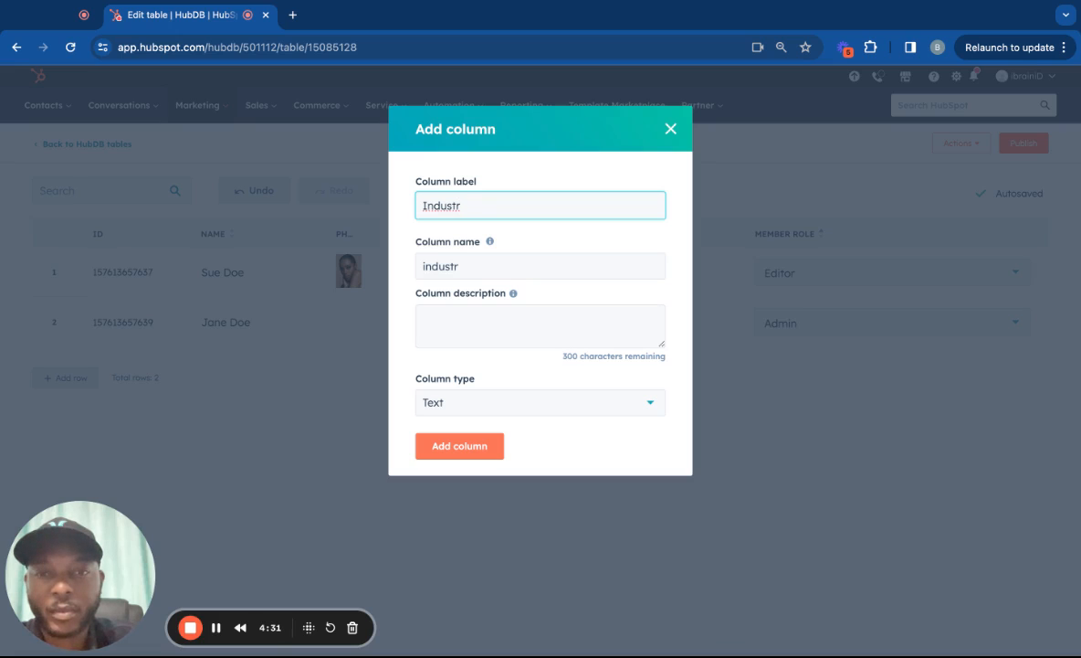
type("ies")
left_click(468, 405)
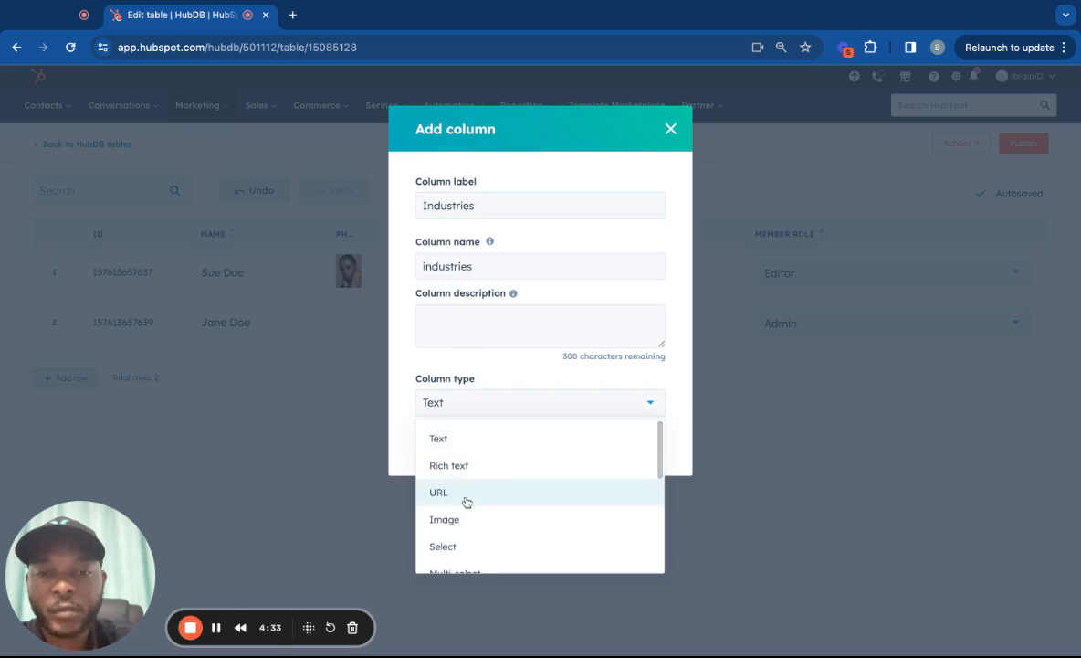
scroll(465, 501, "down", 2)
left_click(458, 535)
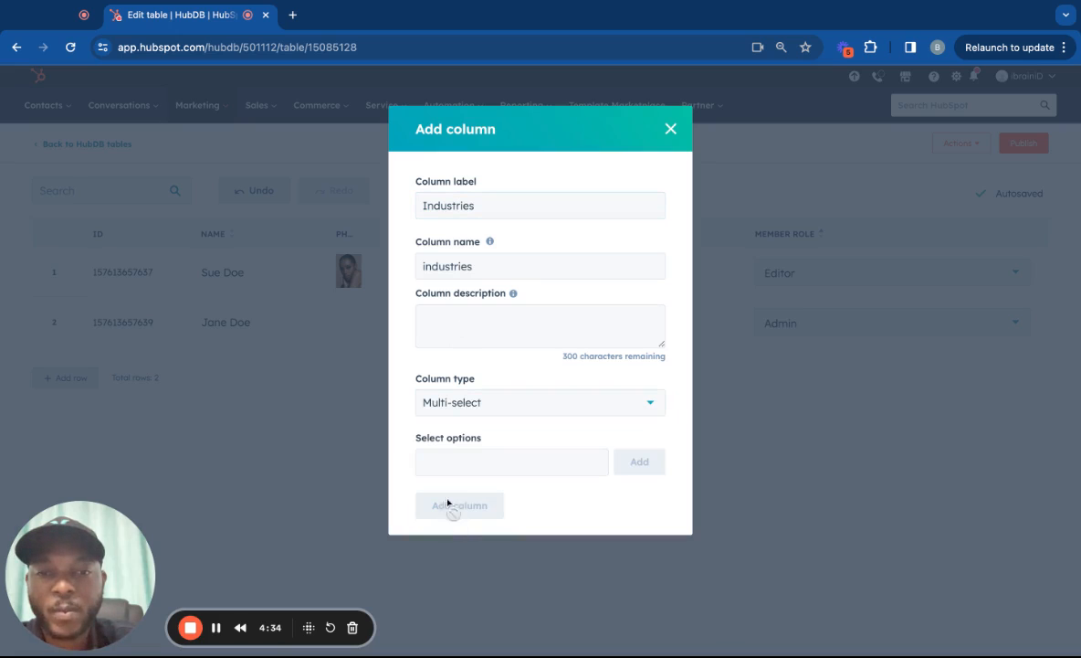
Add the select options Commerce and Agriculture to the new column and enter Politics as a third option.
left_click(485, 467)
type("Commerce")
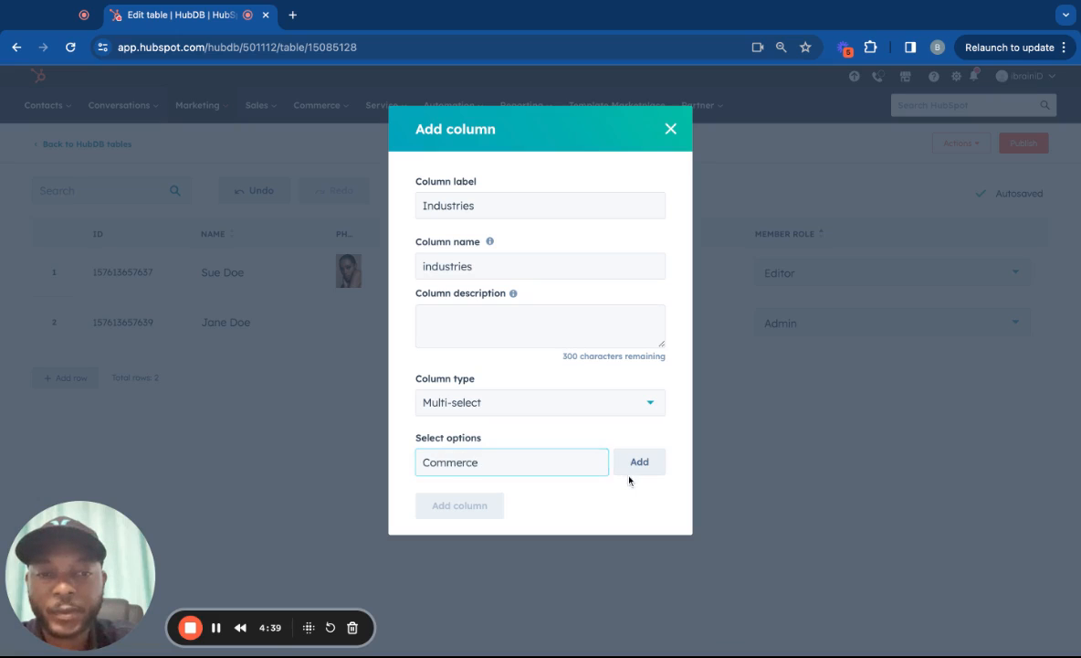
left_click(630, 467)
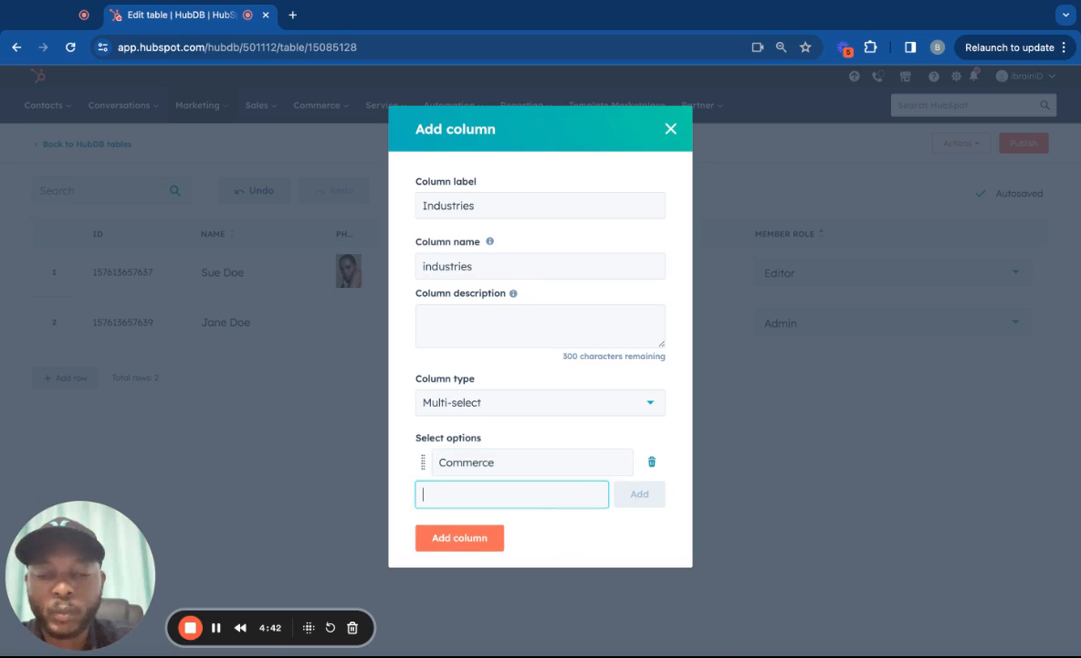
type("Agri")
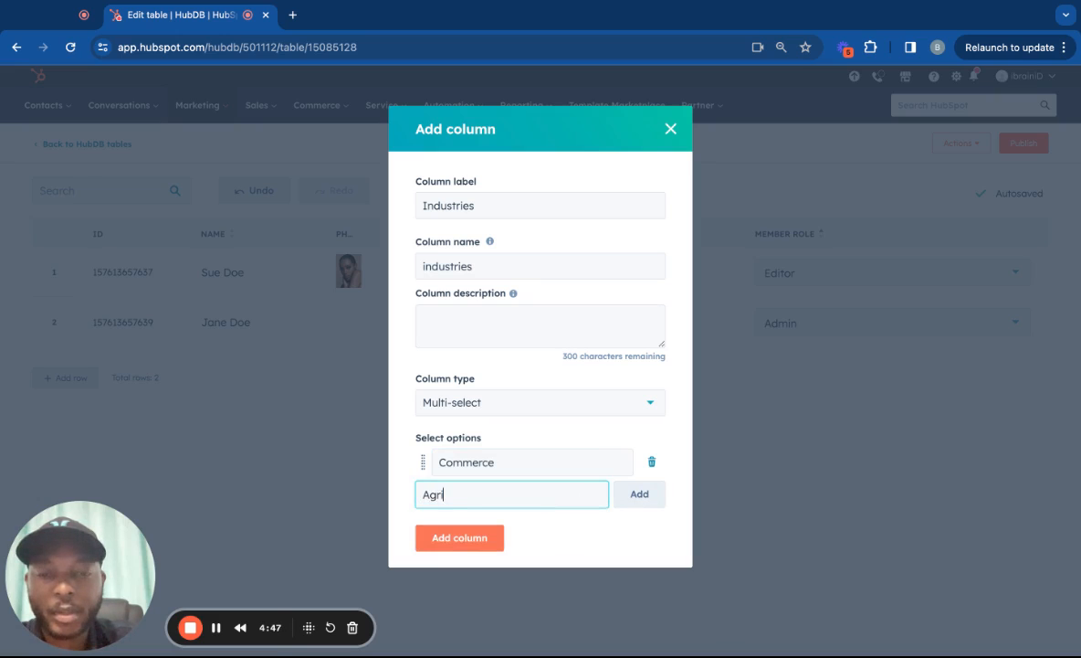
type("cultu")
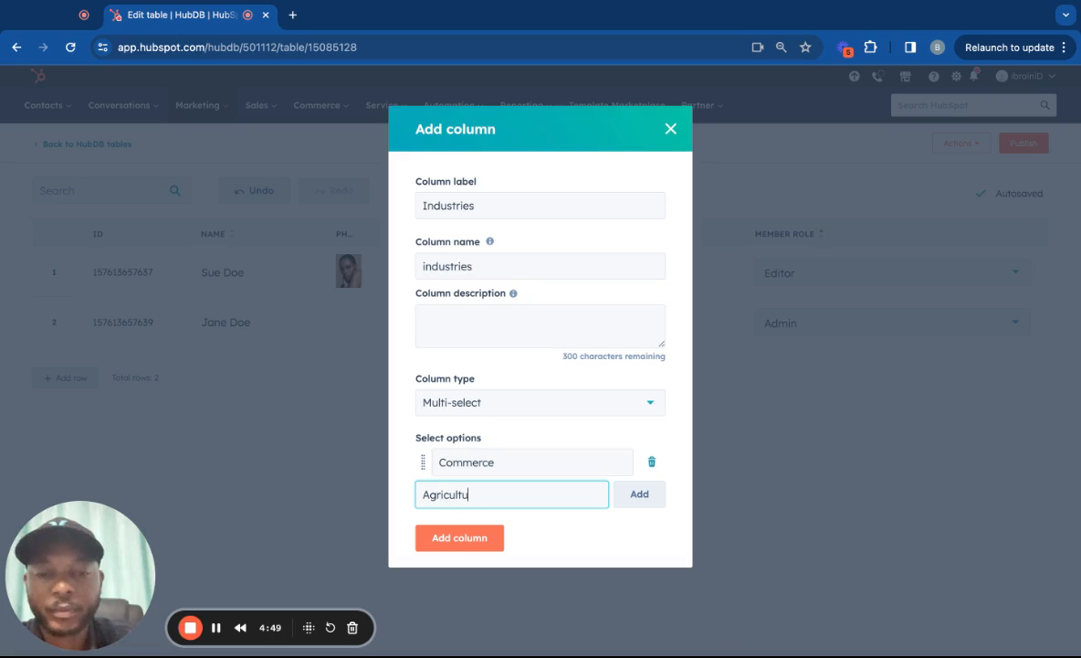
type("re")
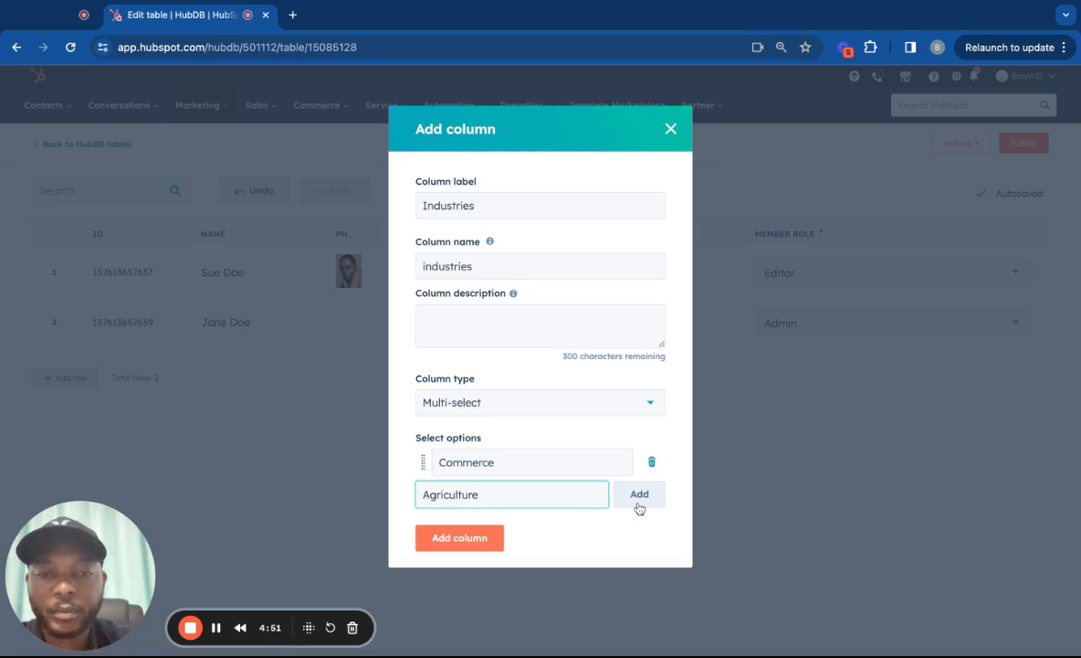
left_click(641, 500)
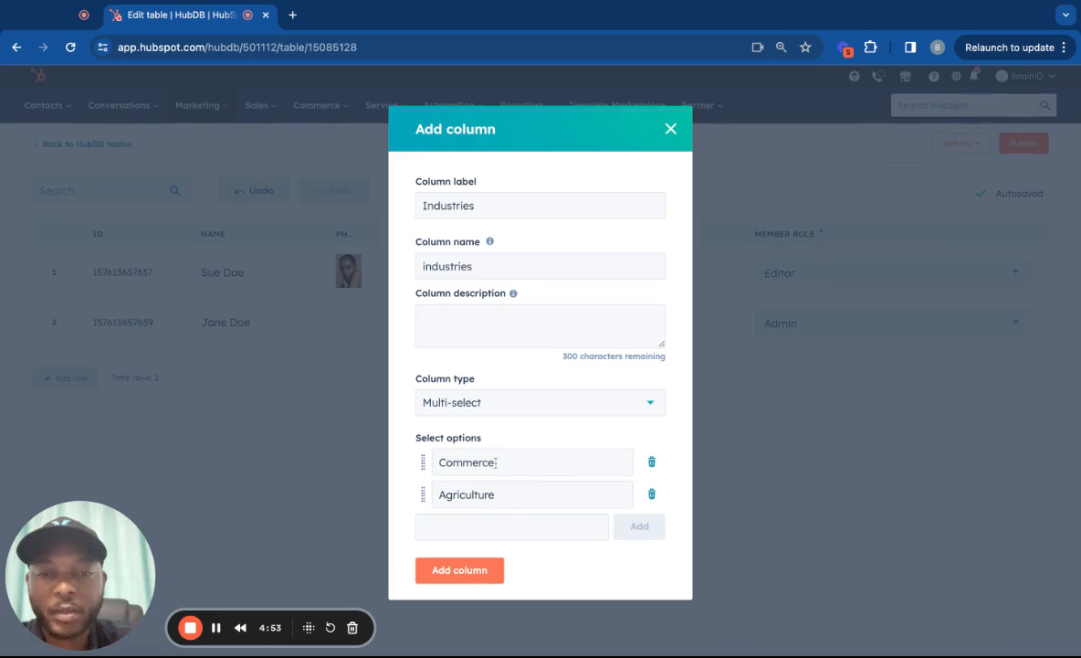
left_click(513, 529)
type("P")
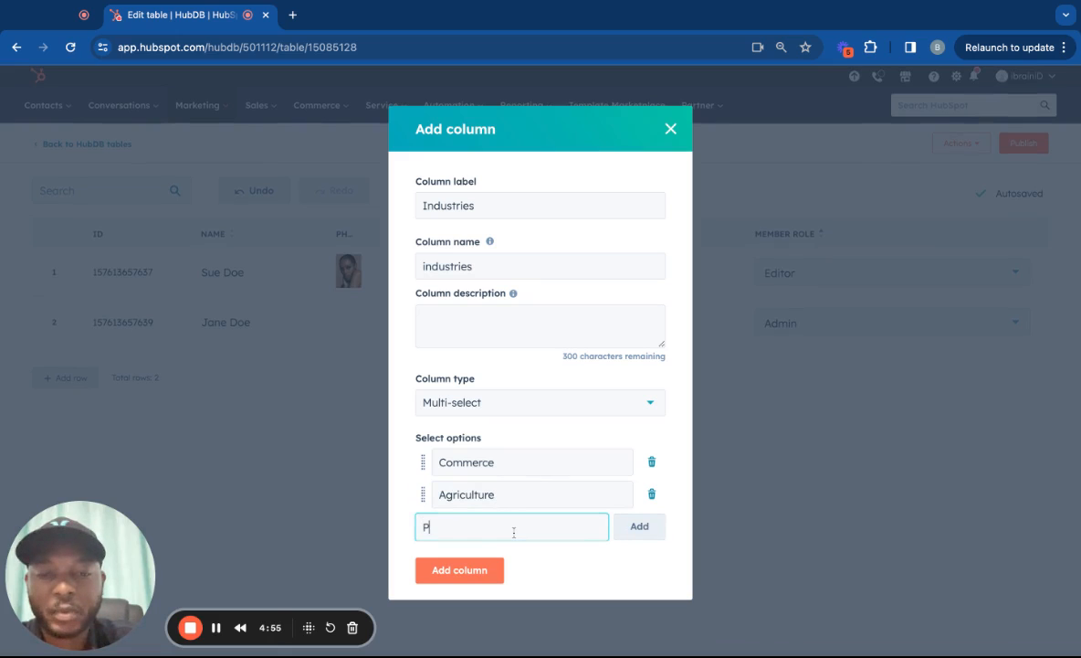
type("olitics")
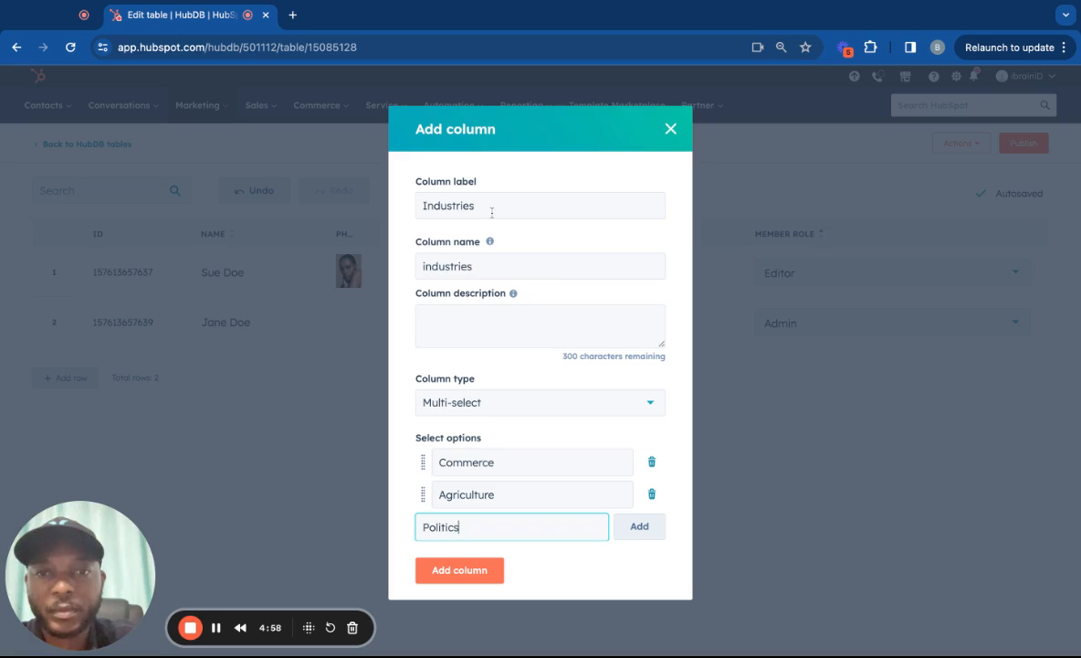
Change the column label to Interest and the column name to interest, and create the column with Politics added as an option.
left_click_drag(492, 207, 391, 203)
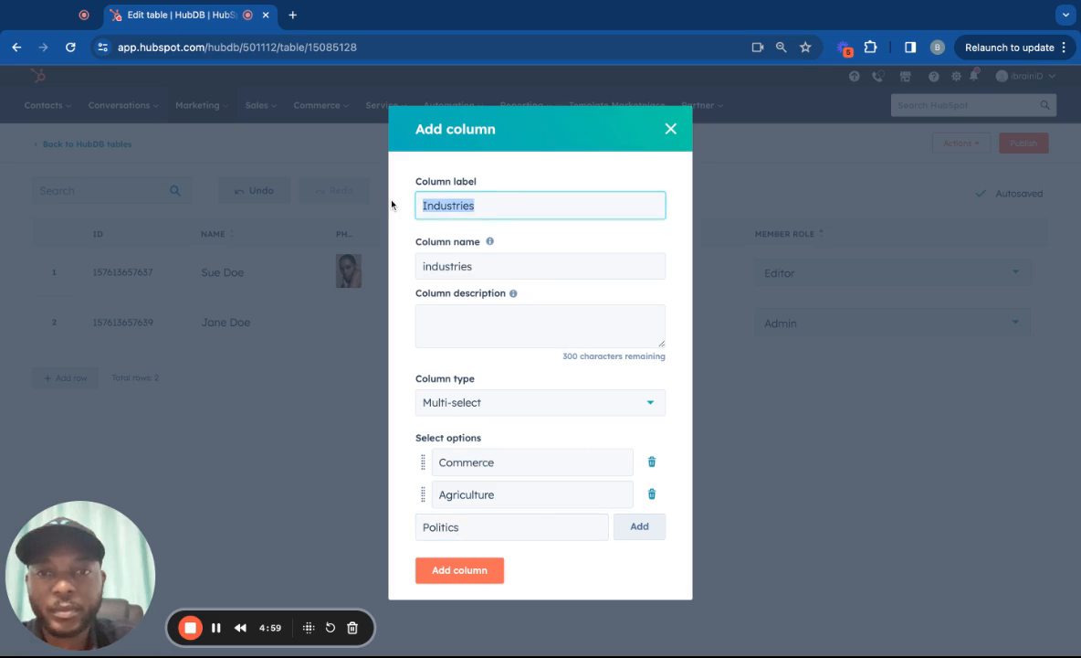
type("Interest")
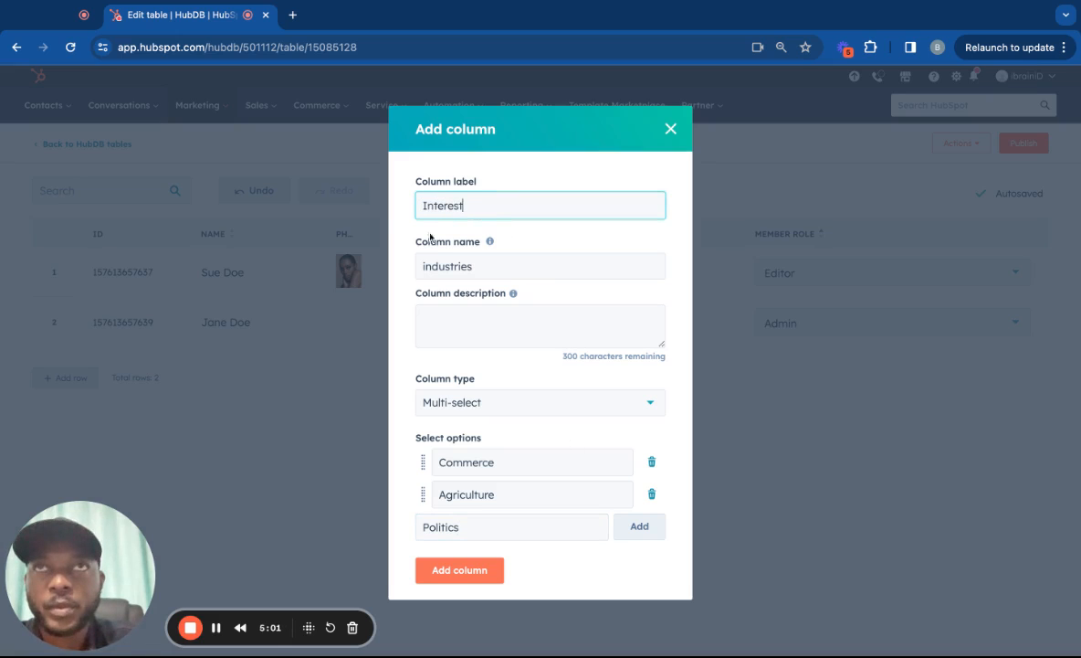
double_click(492, 266)
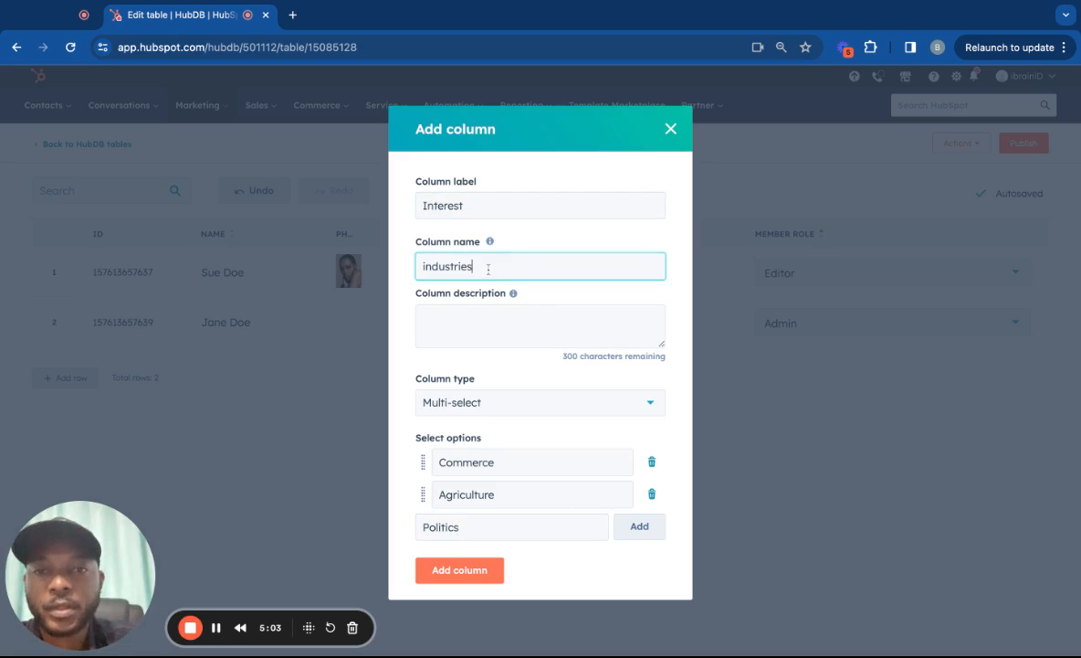
type("in")
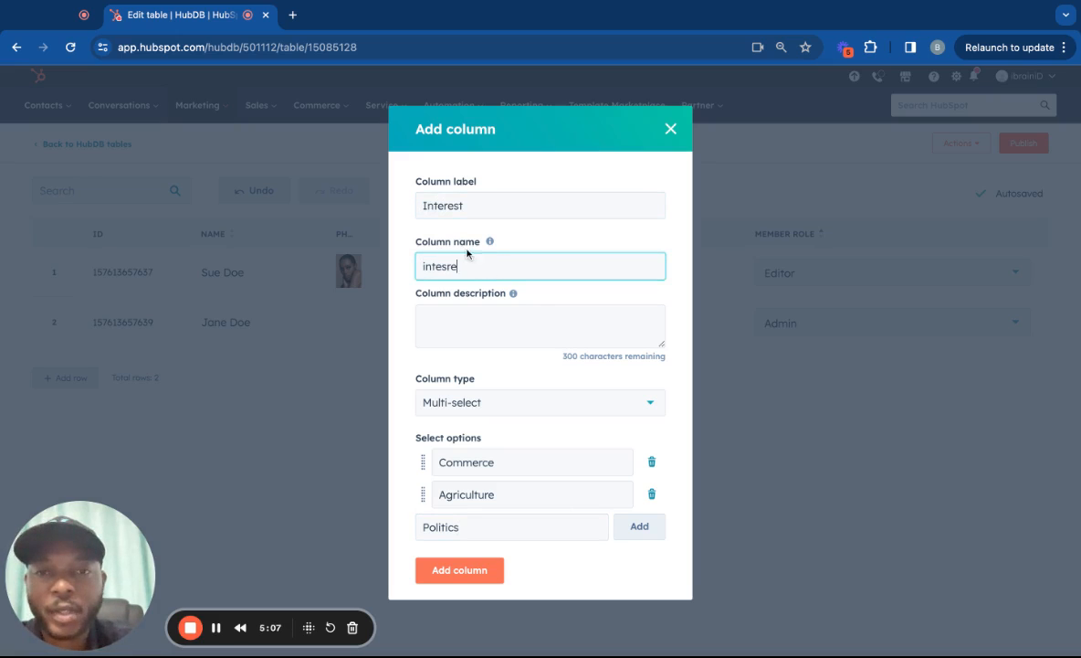
key("BackSpace")
key("BackSpace")
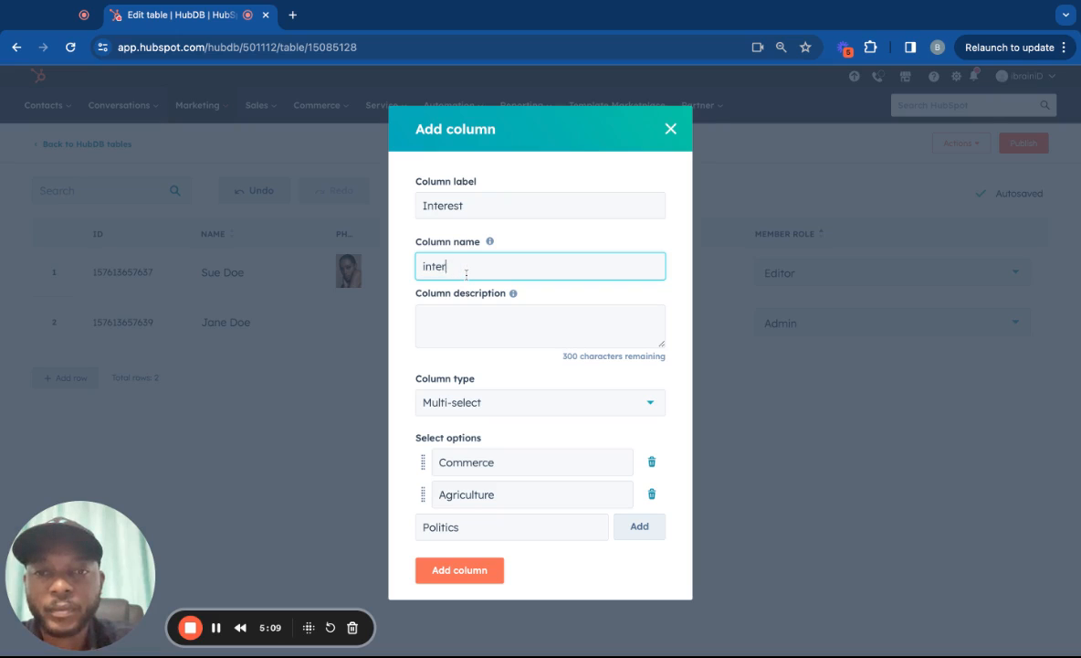
type("rest")
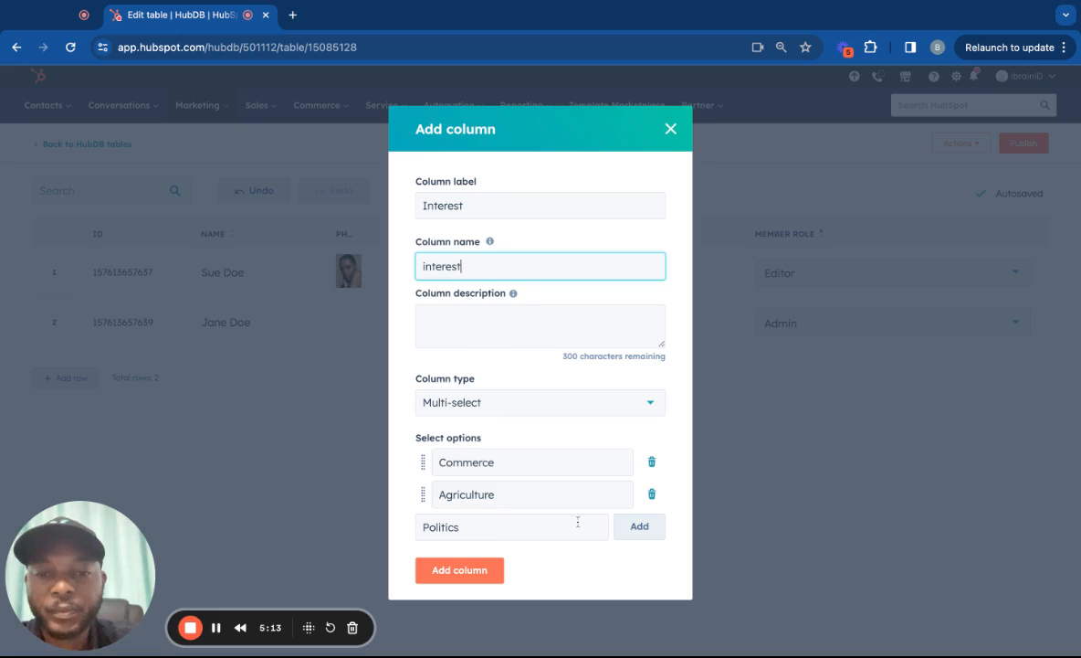
left_click(637, 526)
left_click(475, 603)
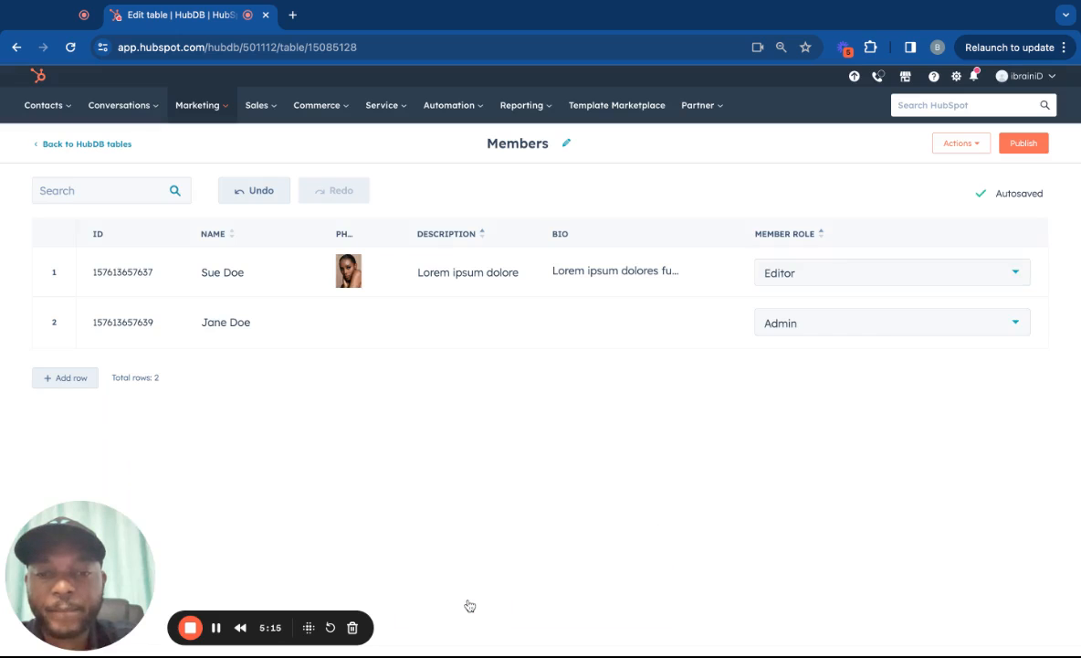
Set the Interest to Commerce in the first row and to Agriculture and Commerce in the second row.
left_click(1014, 274)
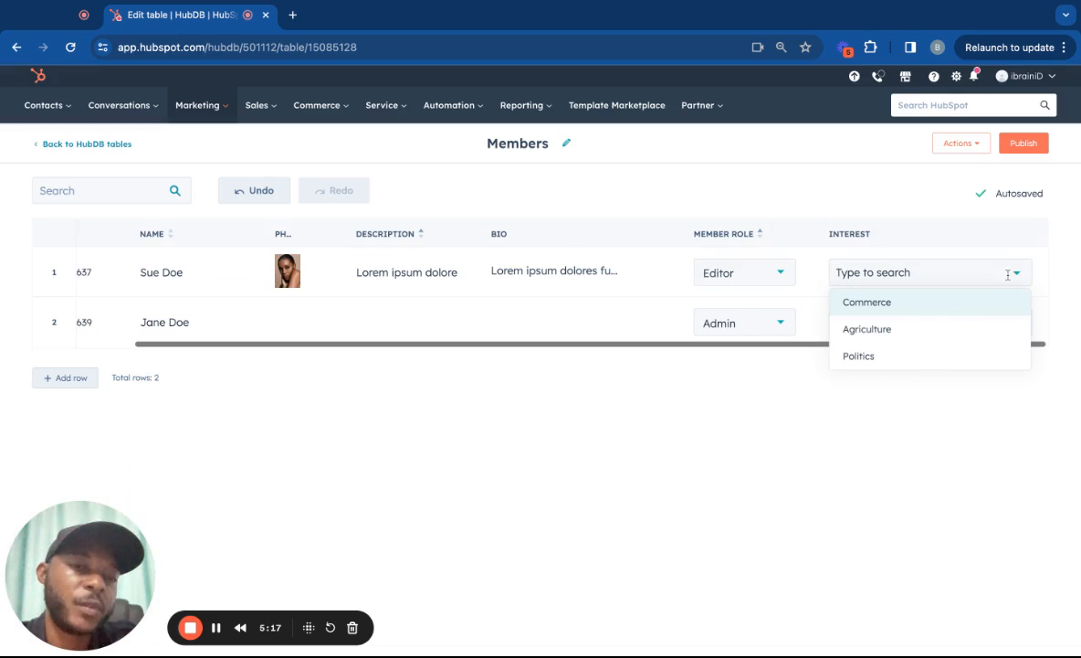
left_click(924, 305)
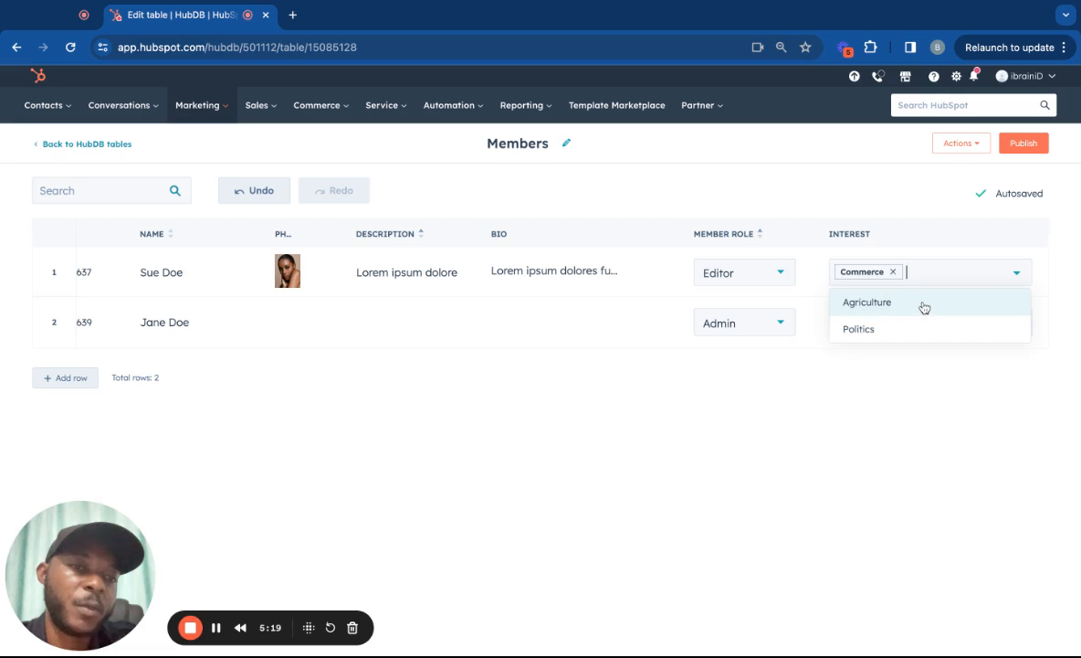
left_click(912, 324)
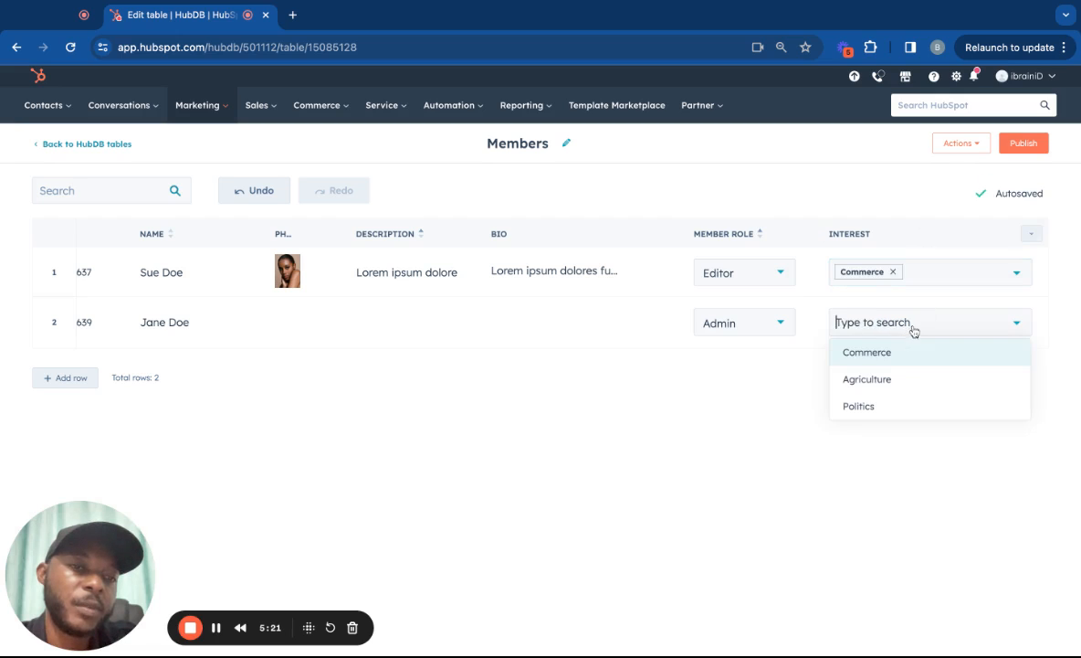
left_click(900, 382)
left_click(897, 358)
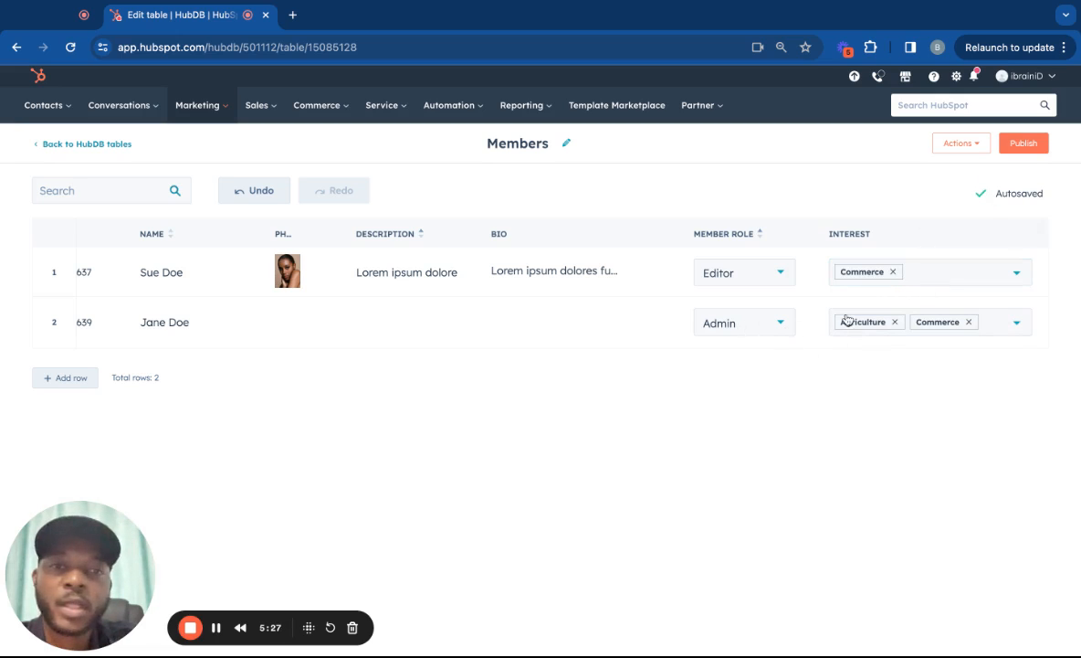
Start a new column in the Members table and set its column type to Location.
left_click(959, 143)
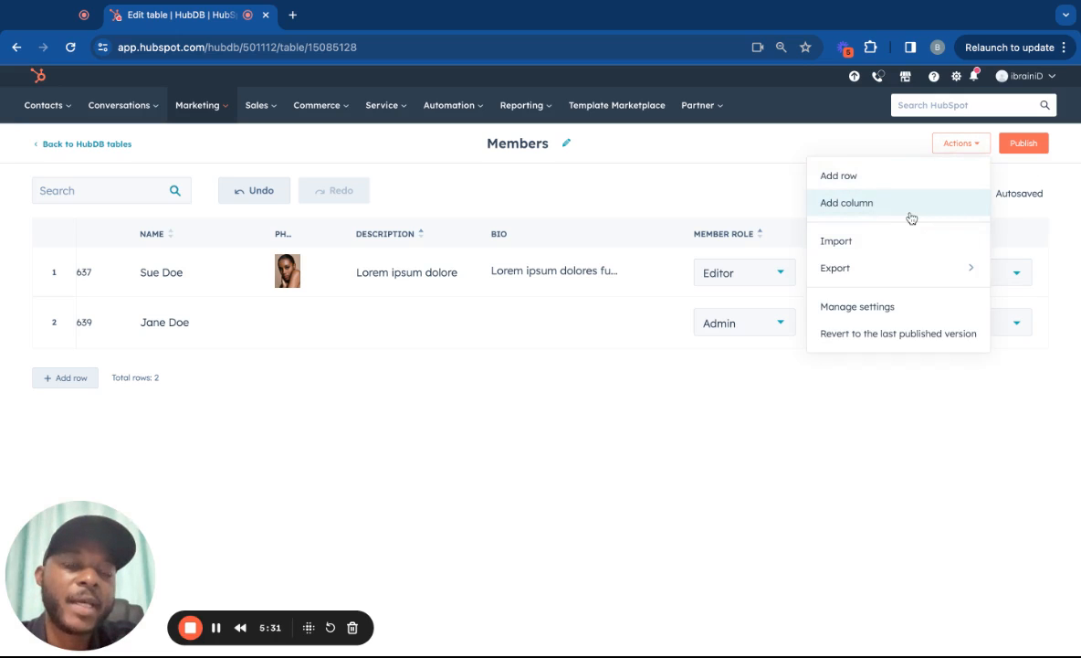
left_click(877, 365)
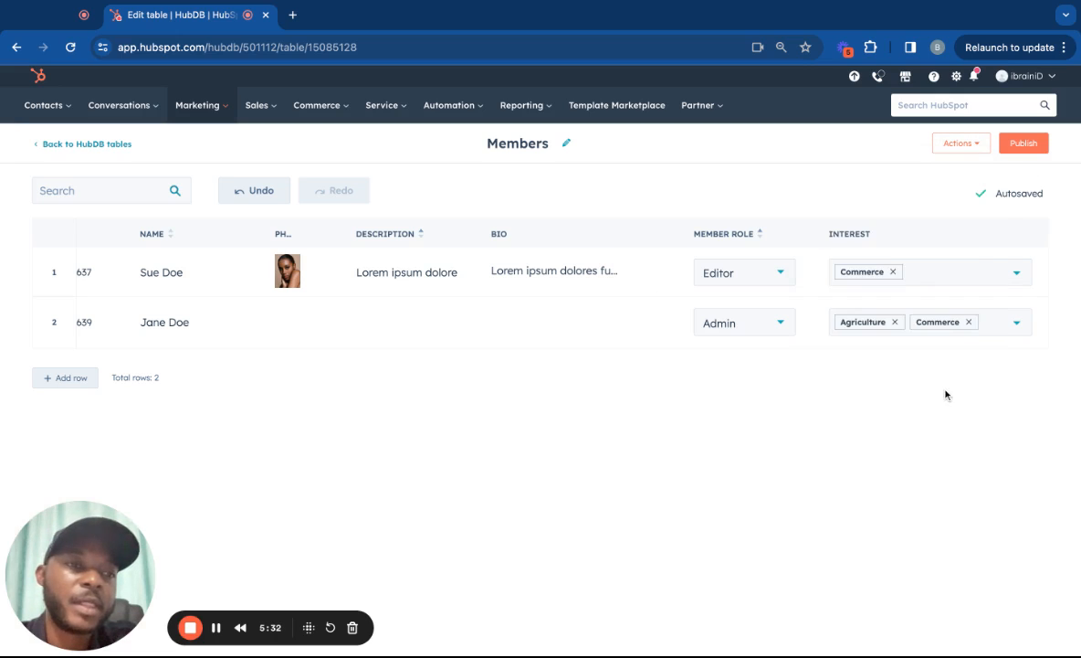
left_click(961, 146)
left_click(818, 203)
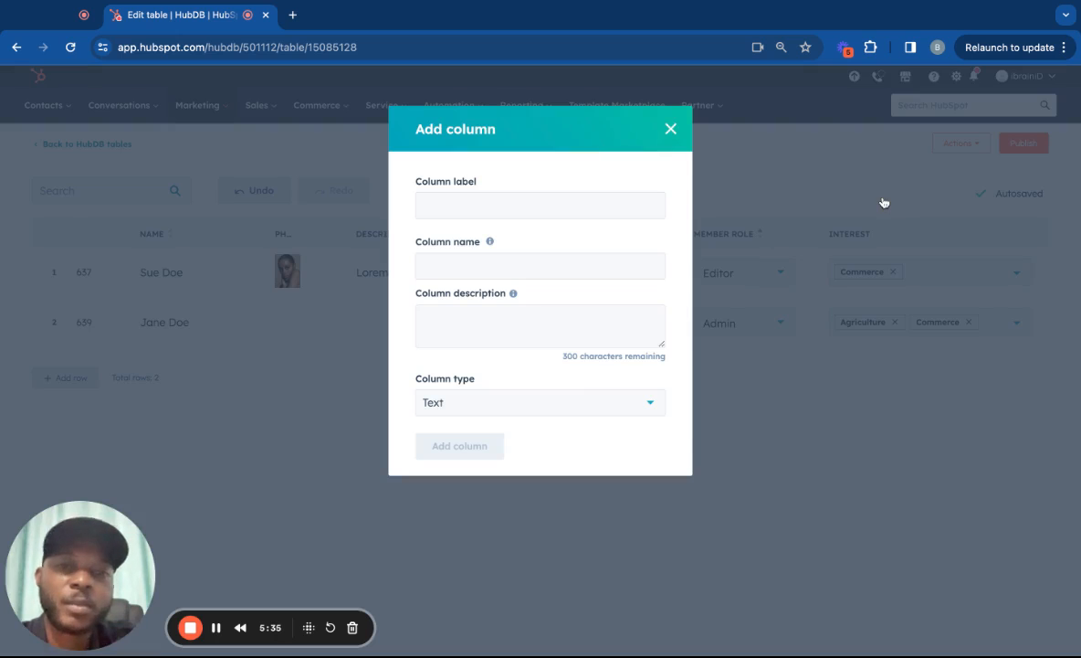
left_click(604, 402)
scroll(561, 489, "down", 1)
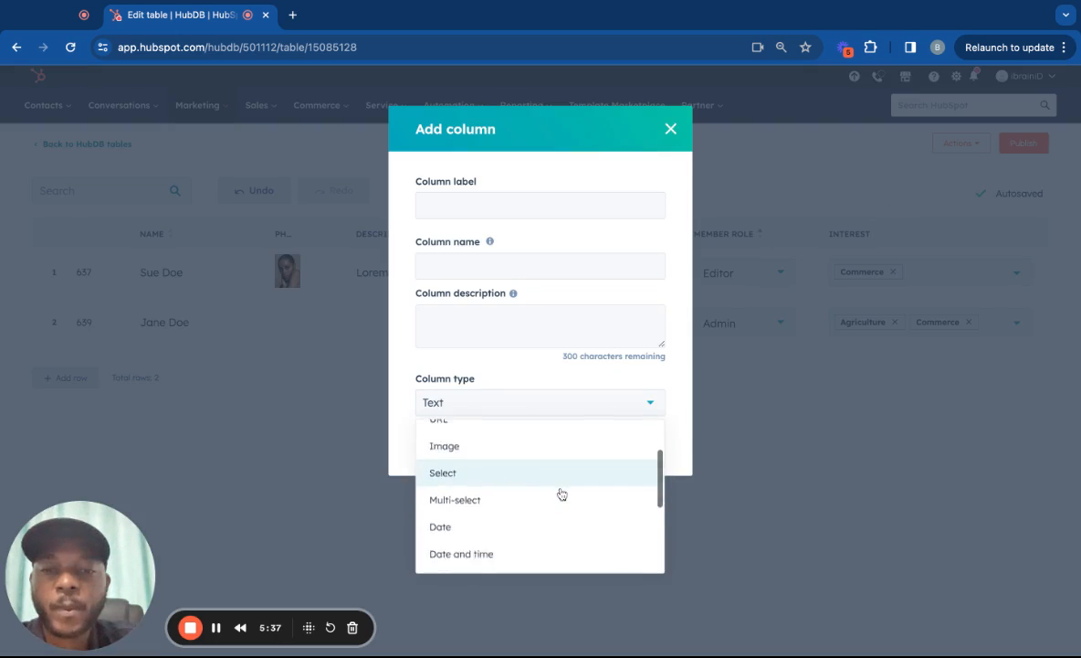
scroll(559, 495, "down", 4)
scroll(538, 475, "up", 6)
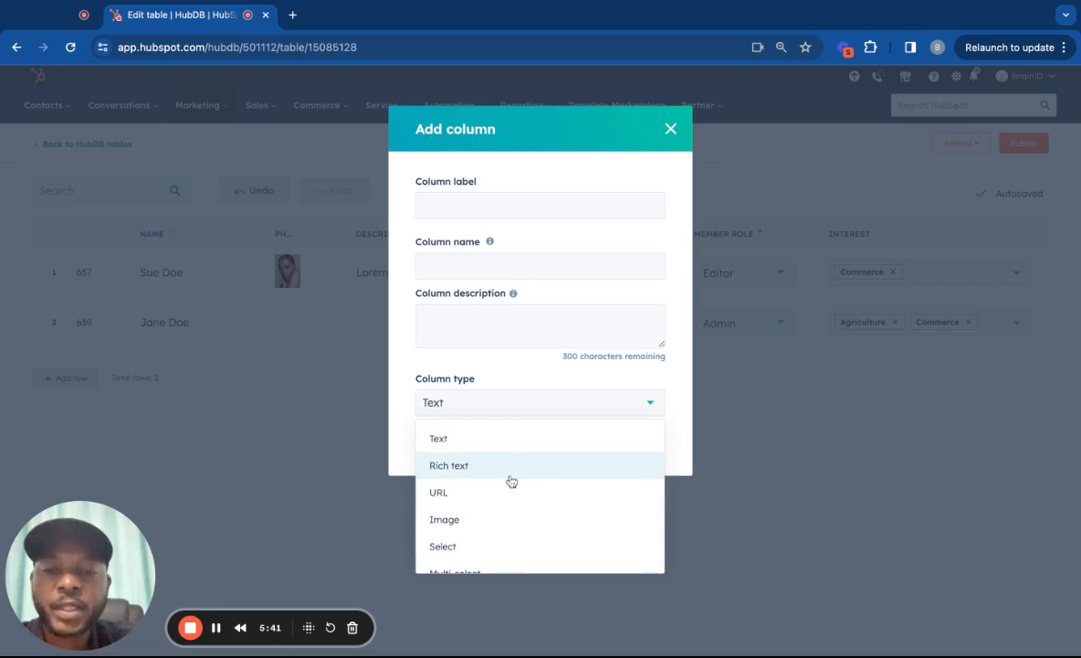
scroll(508, 493, "down", 1)
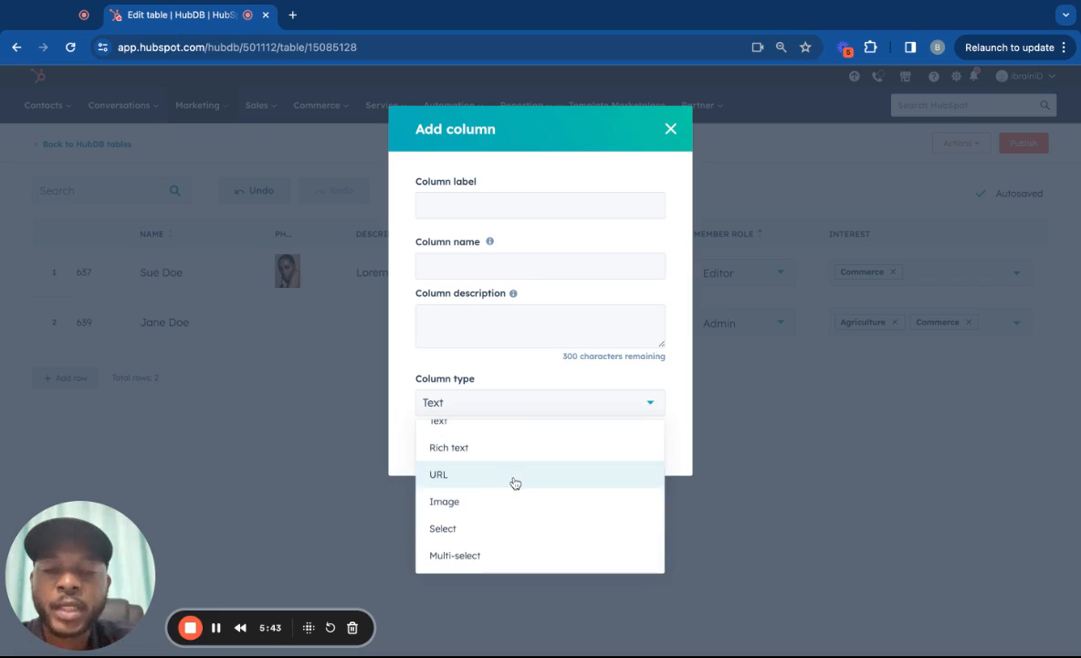
scroll(504, 512, "down", 3)
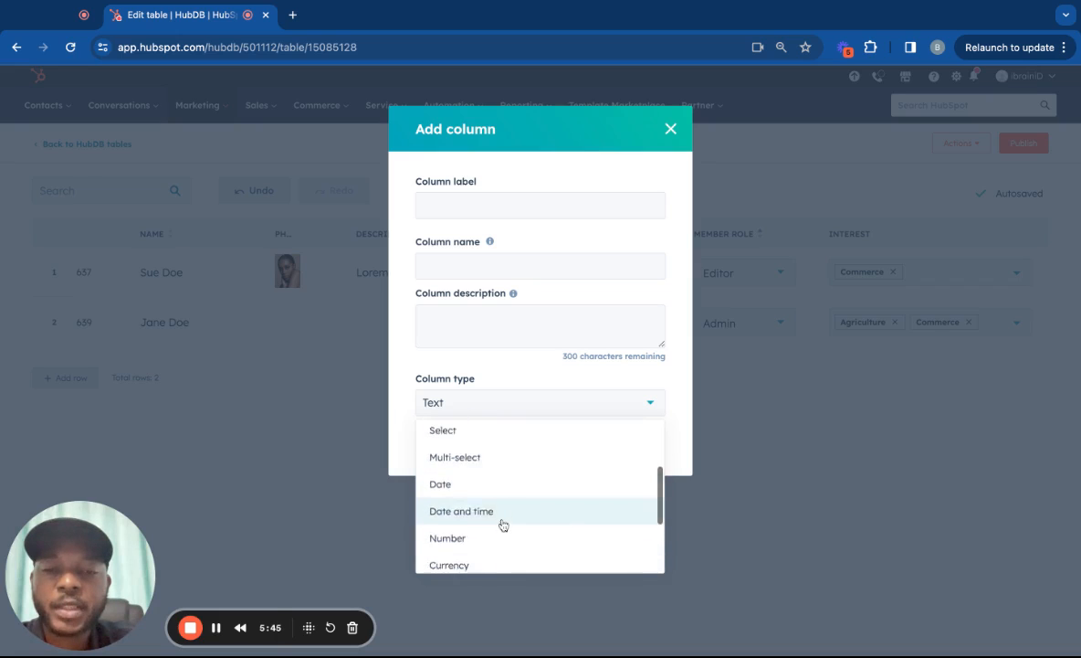
scroll(502, 524, "down", 1)
scroll(510, 499, "down", 1)
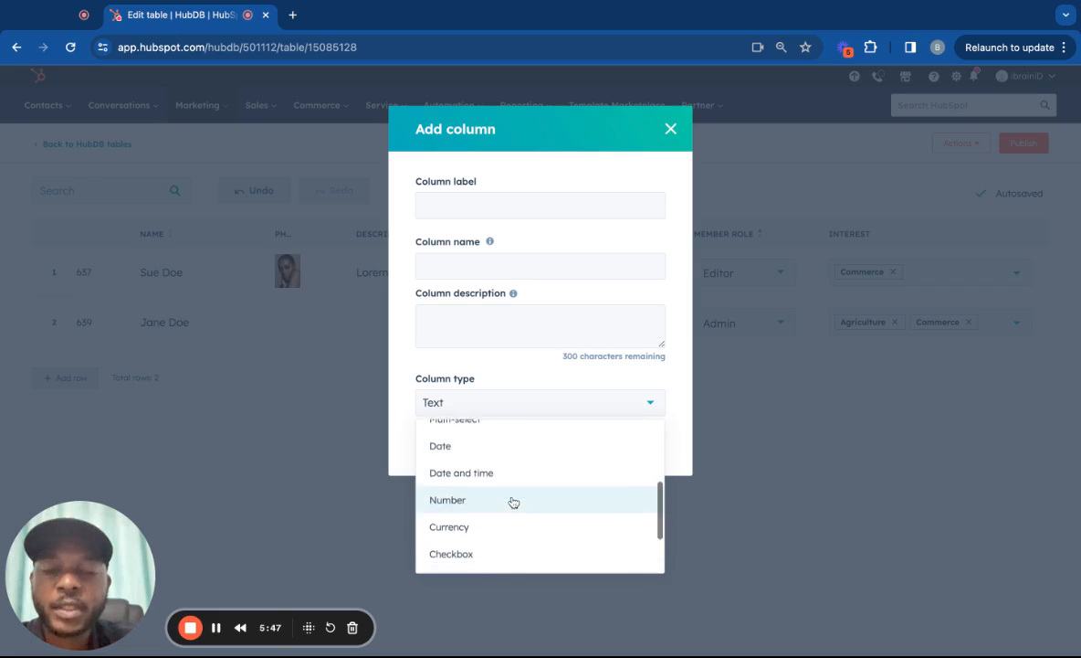
scroll(512, 501, "down", 3)
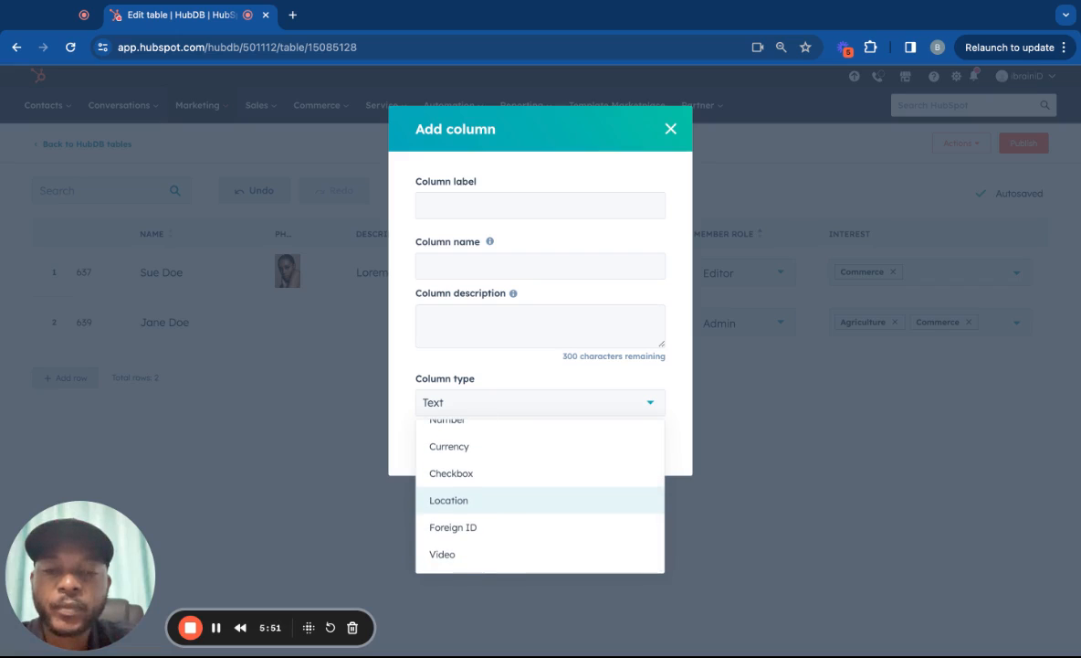
left_click(493, 504)
Label the new column Address, keep Location as its column type, and create the column.
left_click(528, 208)
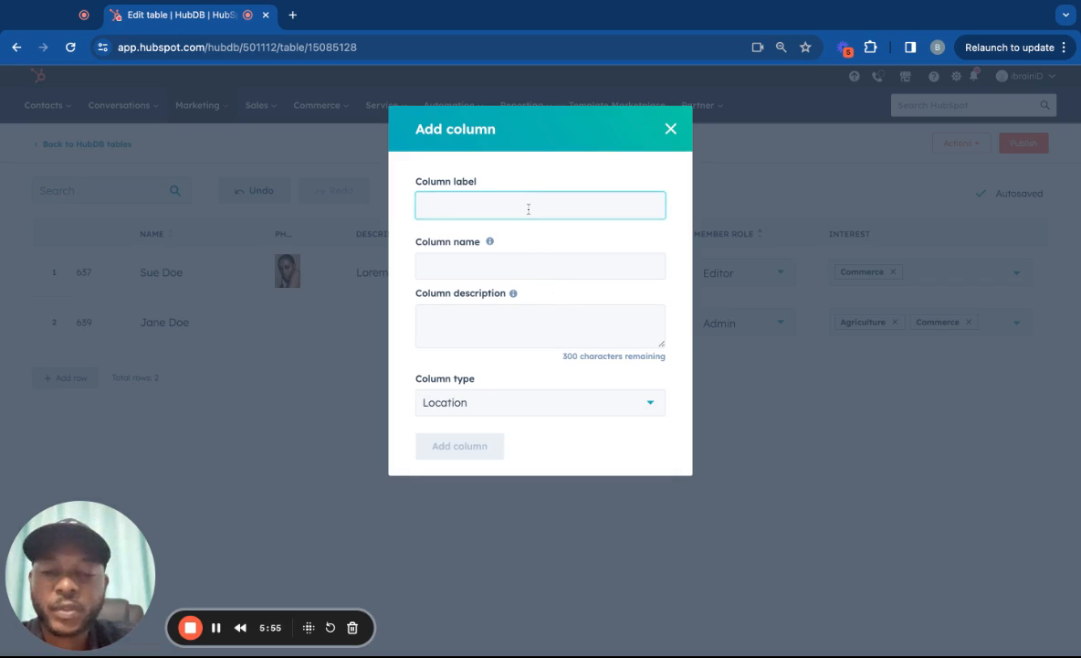
type("Addres")
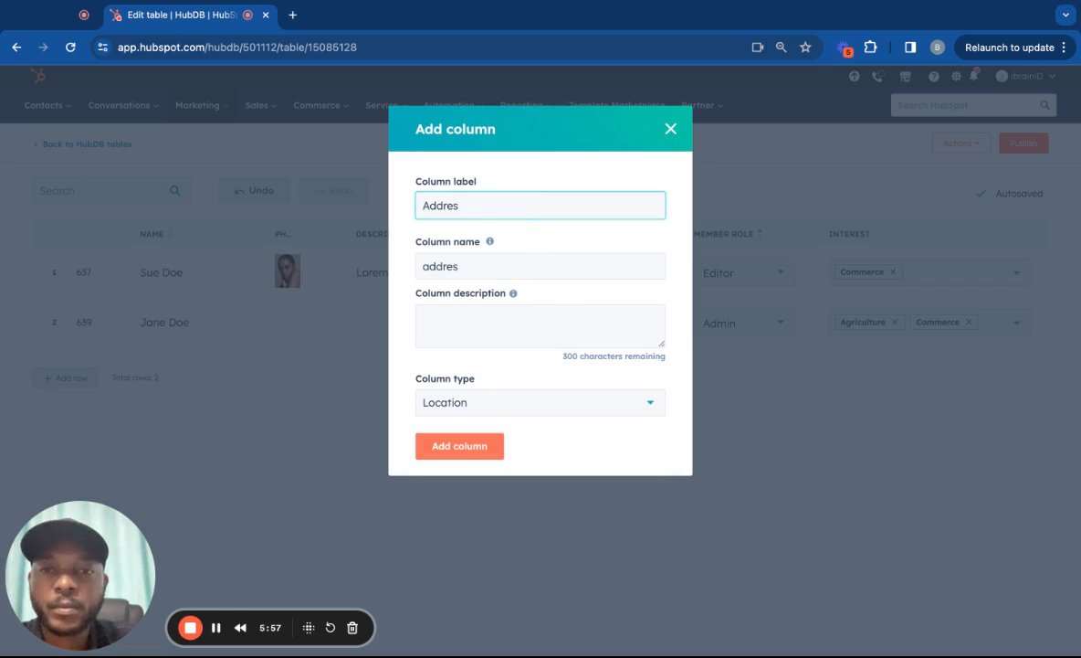
type("s")
left_click(474, 406)
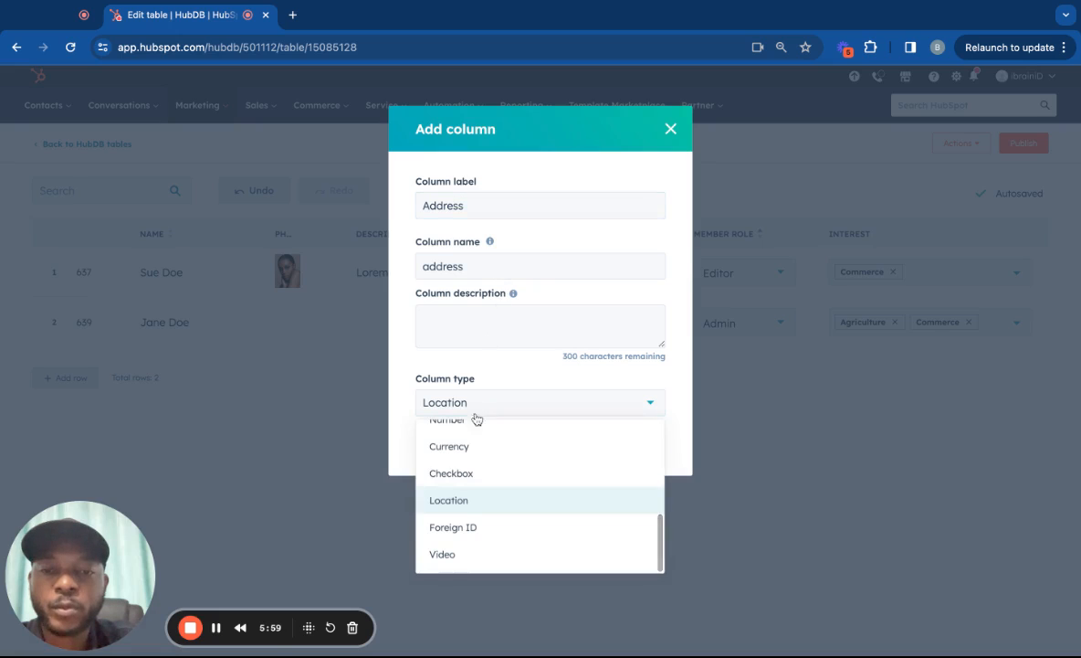
left_click(481, 499)
left_click(461, 445)
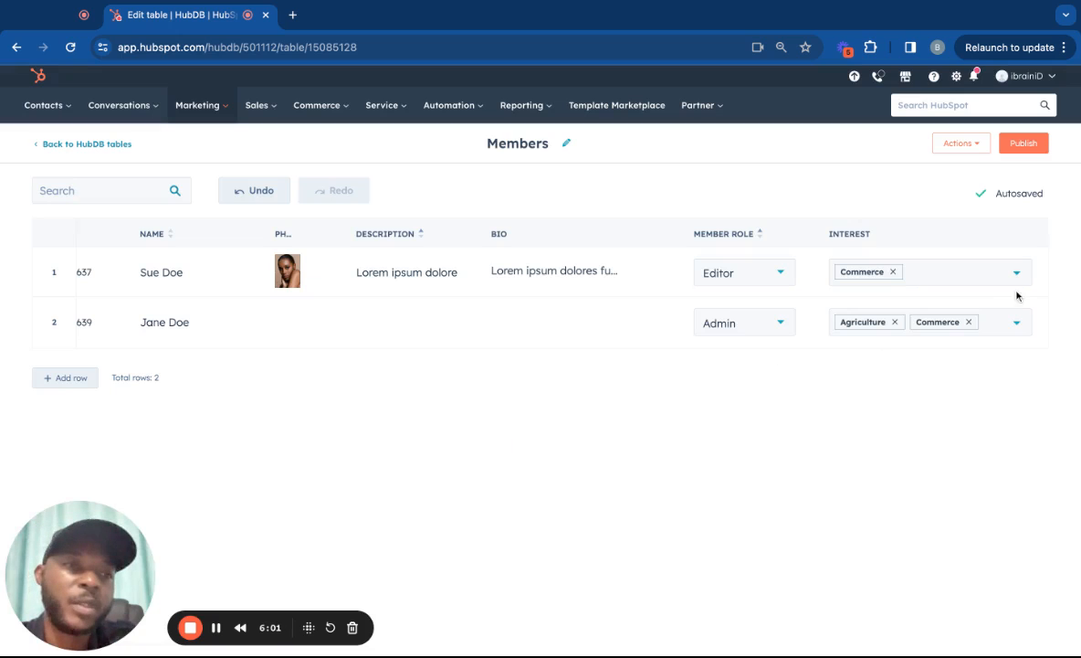
Find the location Mexi, Liguria, Italy and save it as the Address in the first row.
scroll(959, 304, "right", 5)
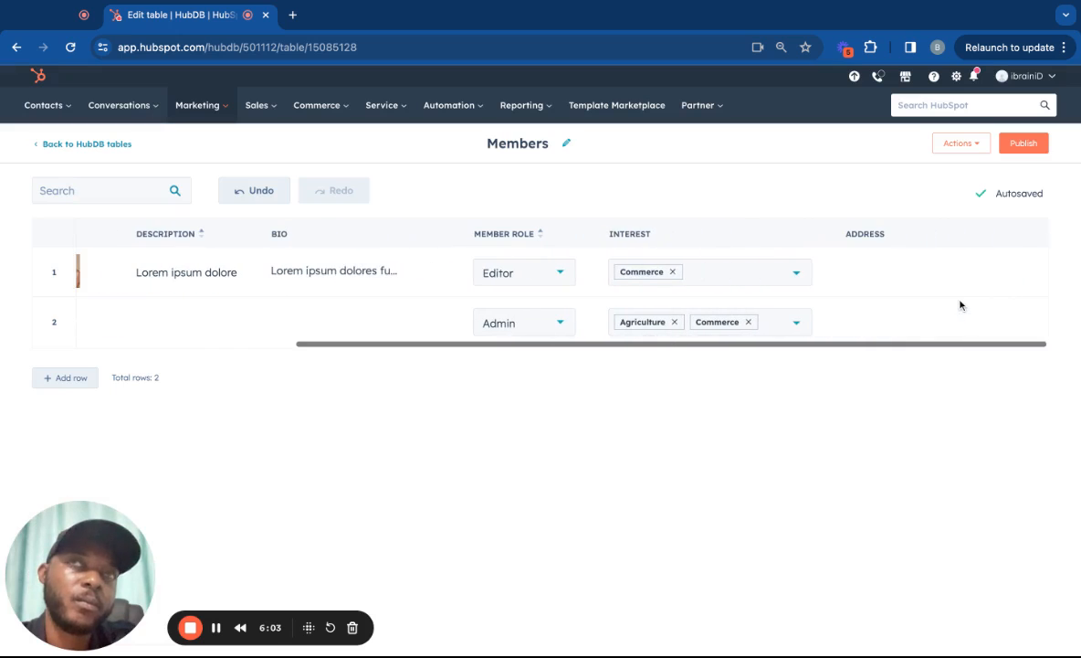
left_click(884, 269)
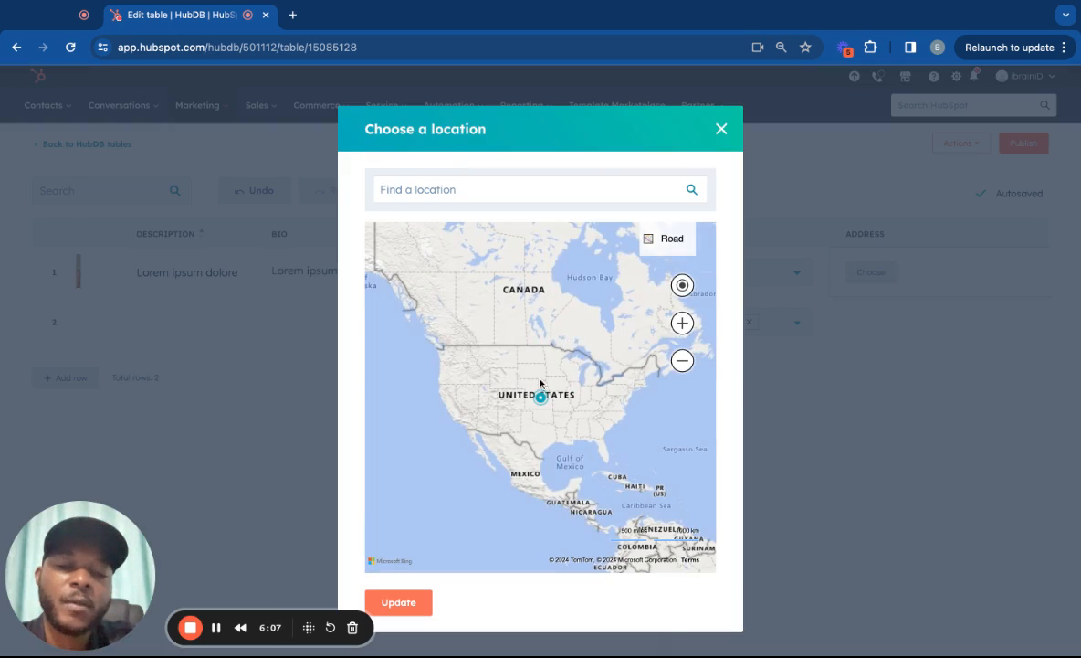
left_click(515, 197)
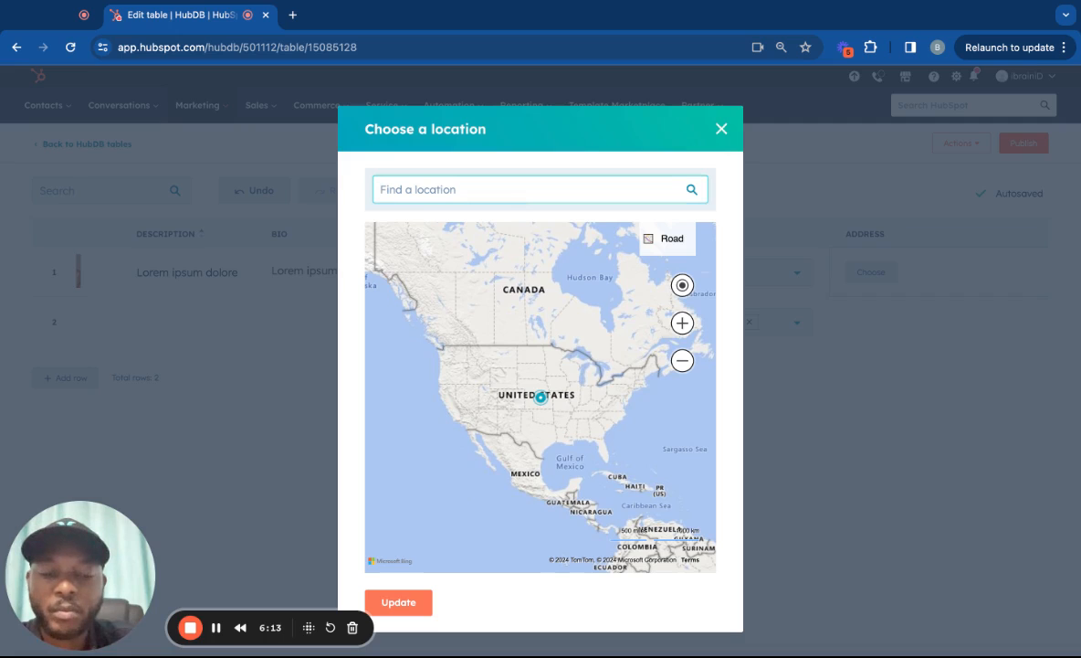
type("Mexi")
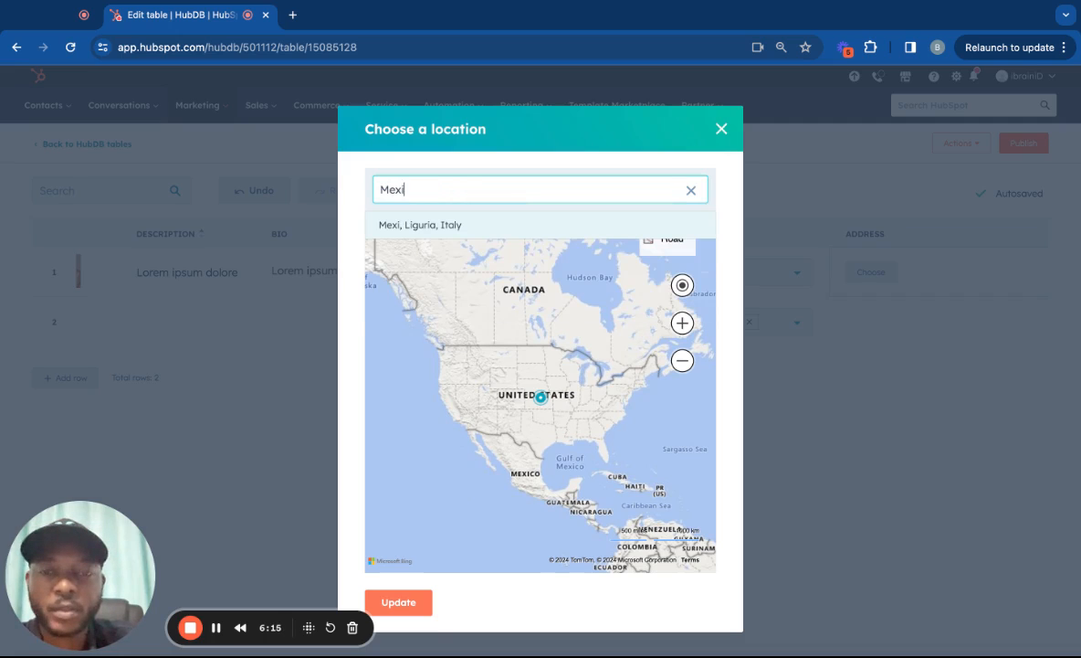
left_click(505, 225)
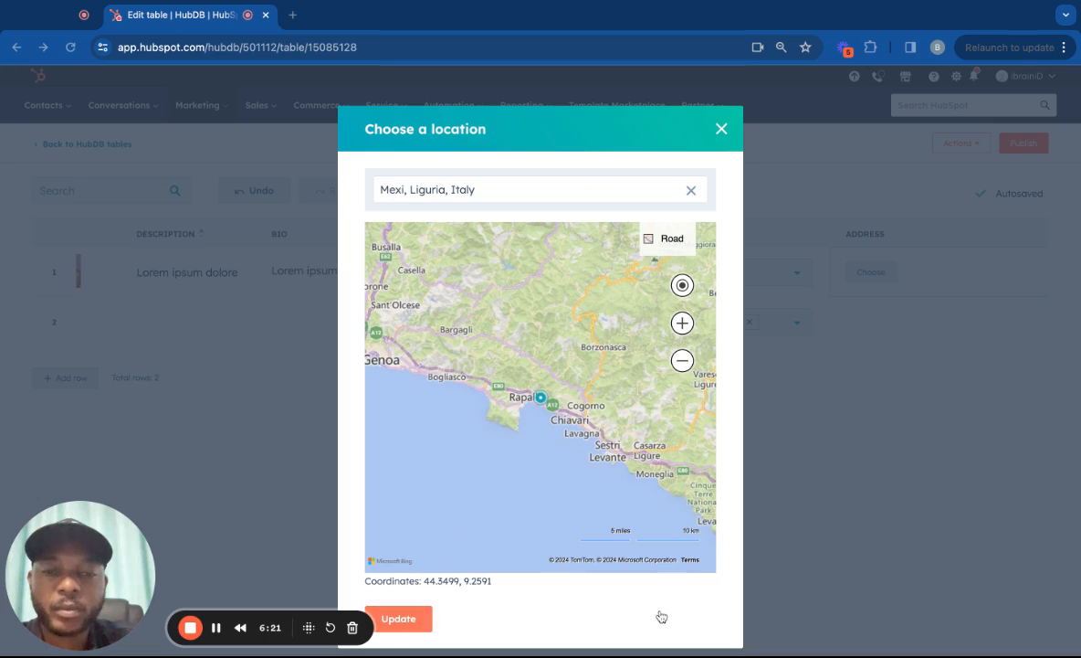
left_click(413, 617)
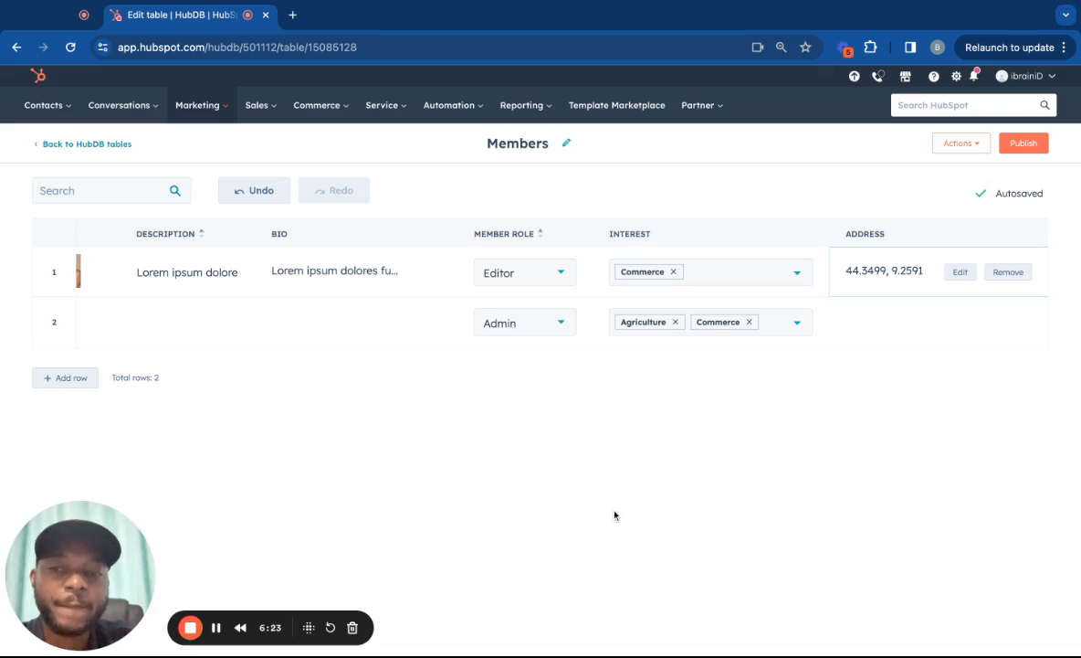
left_click(964, 143)
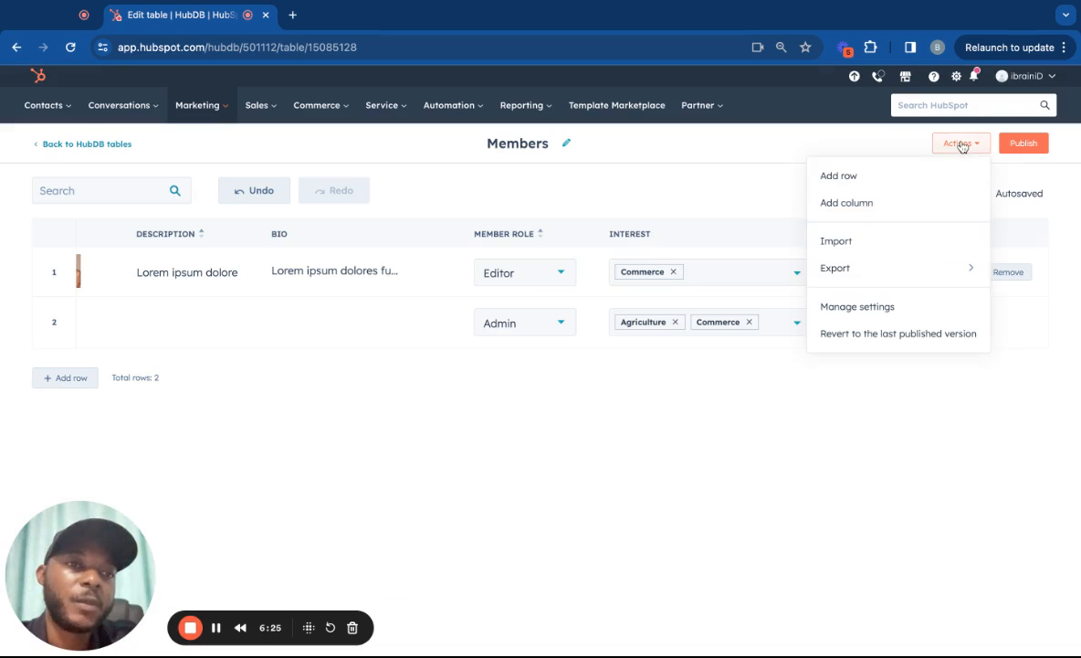
left_click(851, 203)
left_click(551, 405)
scroll(523, 489, "down", 3)
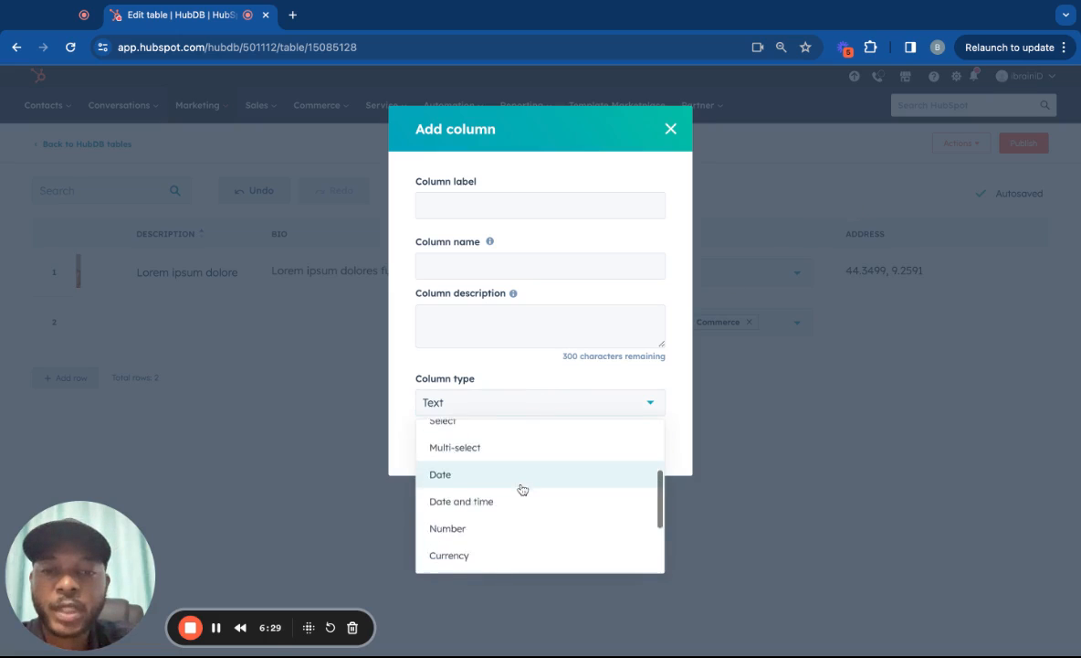
scroll(521, 489, "down", 3)
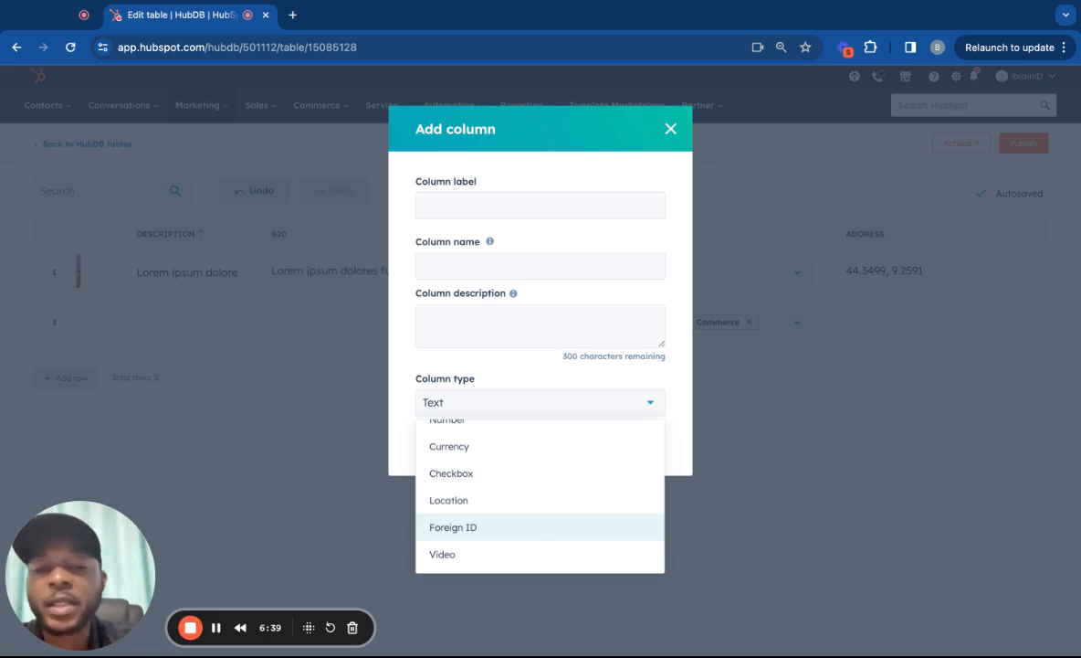
left_click(496, 530)
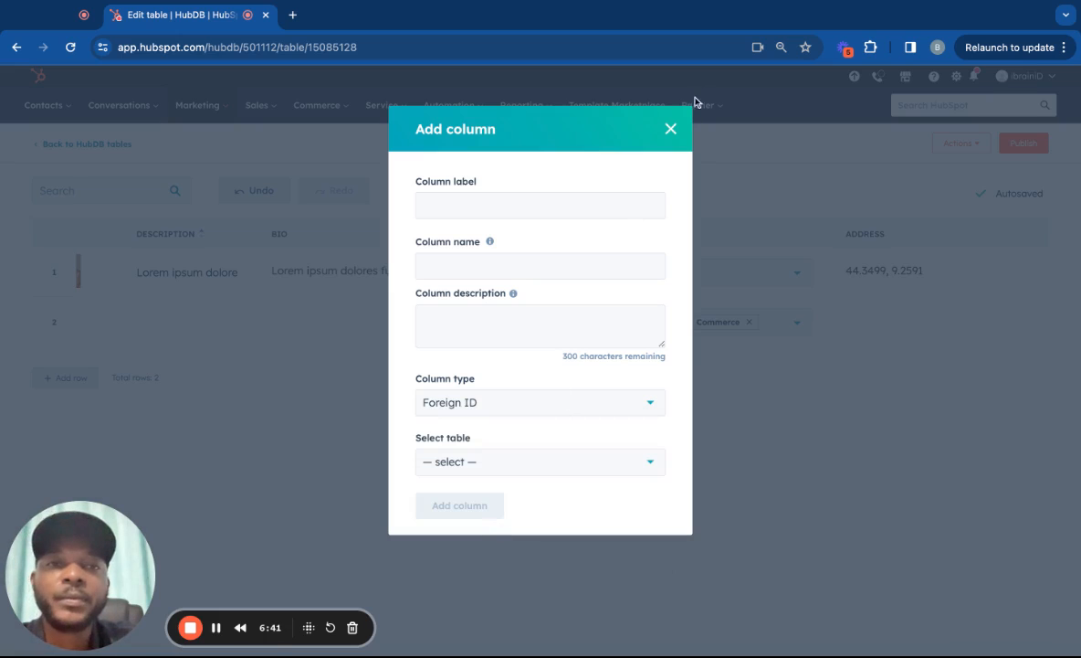
left_click(671, 128)
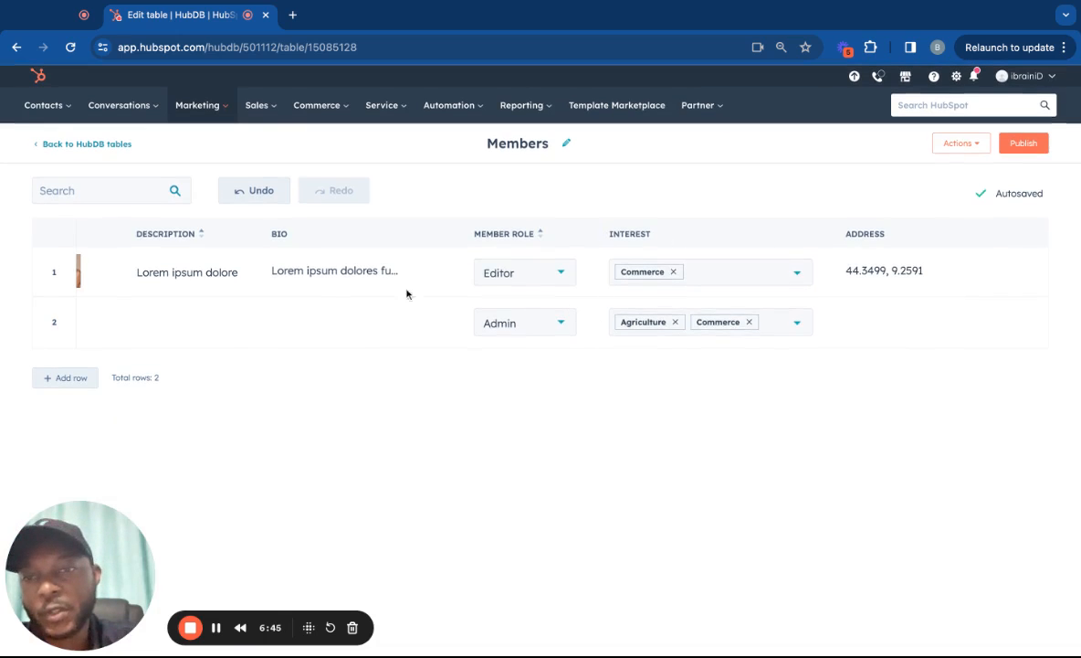
Publish the Members table with its added columns and row values, confirming the publication.
scroll(374, 301, "left", 5)
scroll(374, 304, "right", 8)
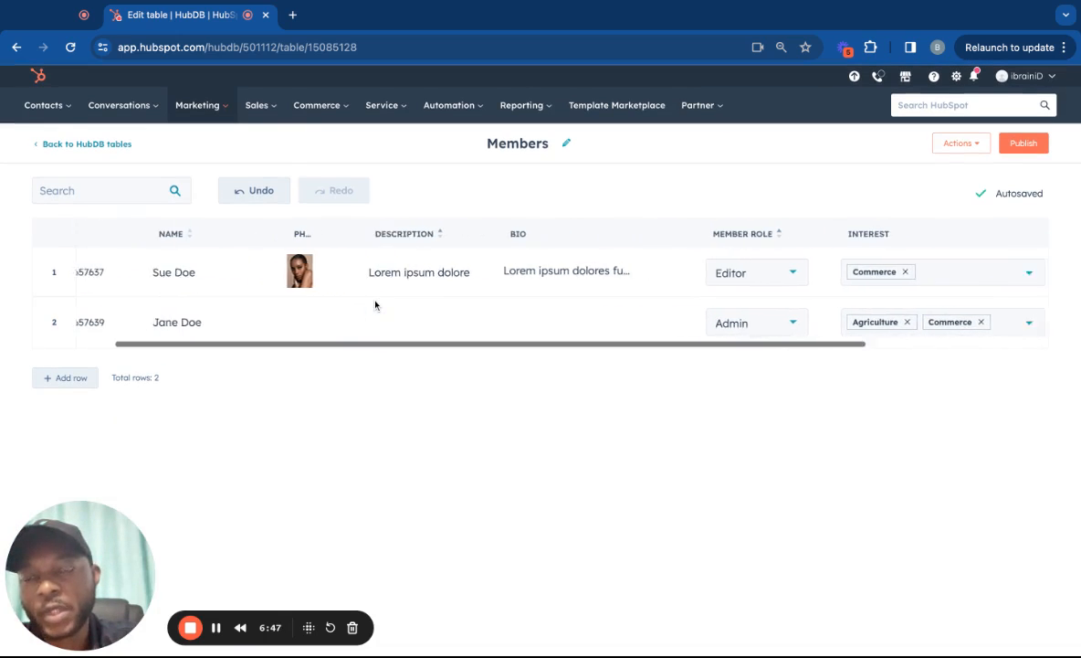
scroll(504, 290, "left", 5)
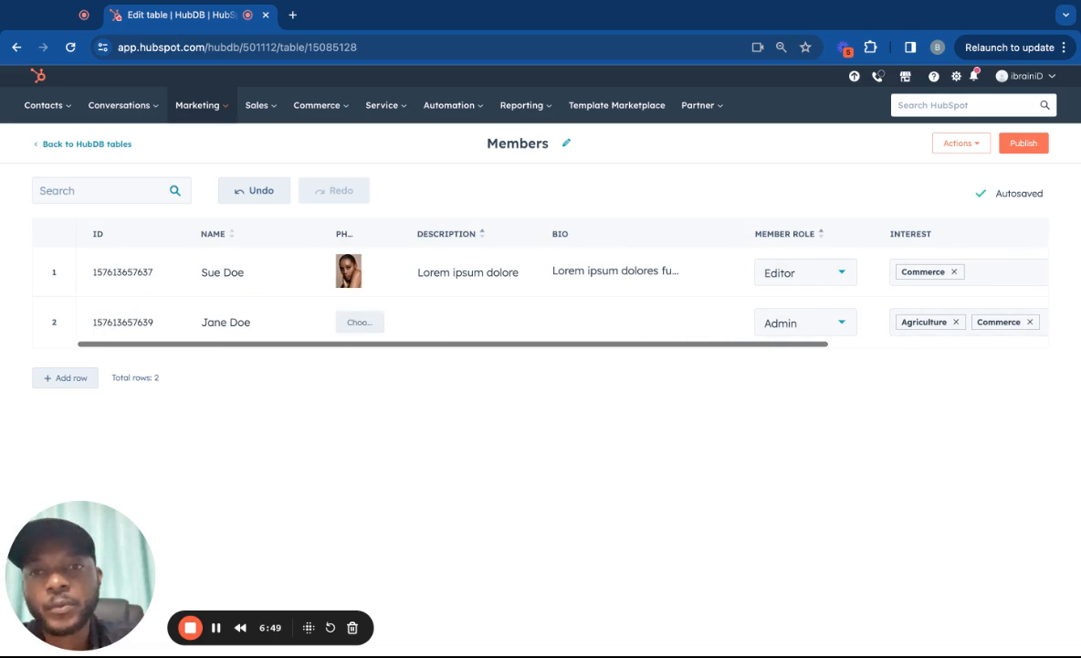
scroll(577, 291, "right", 2)
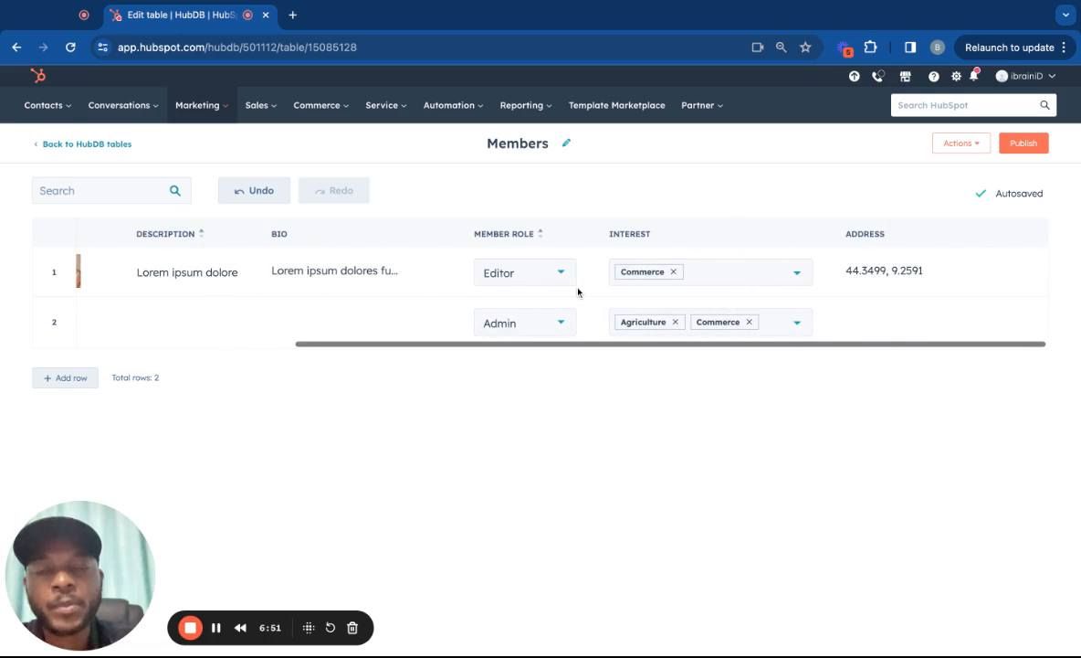
scroll(673, 283, "left", 5)
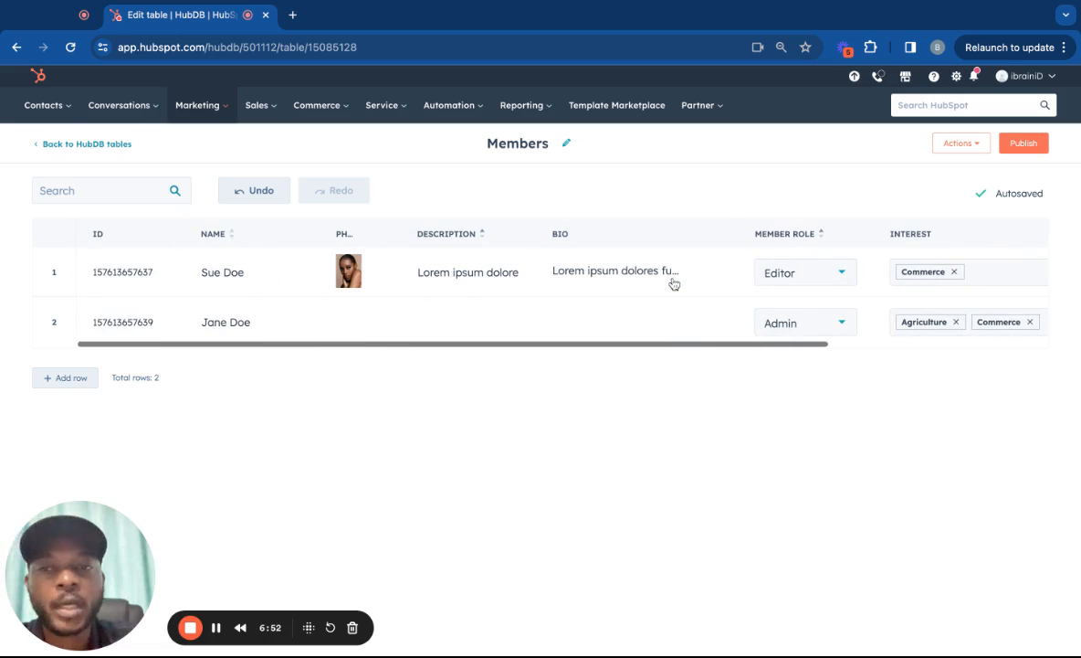
left_click(1024, 142)
left_click(446, 247)
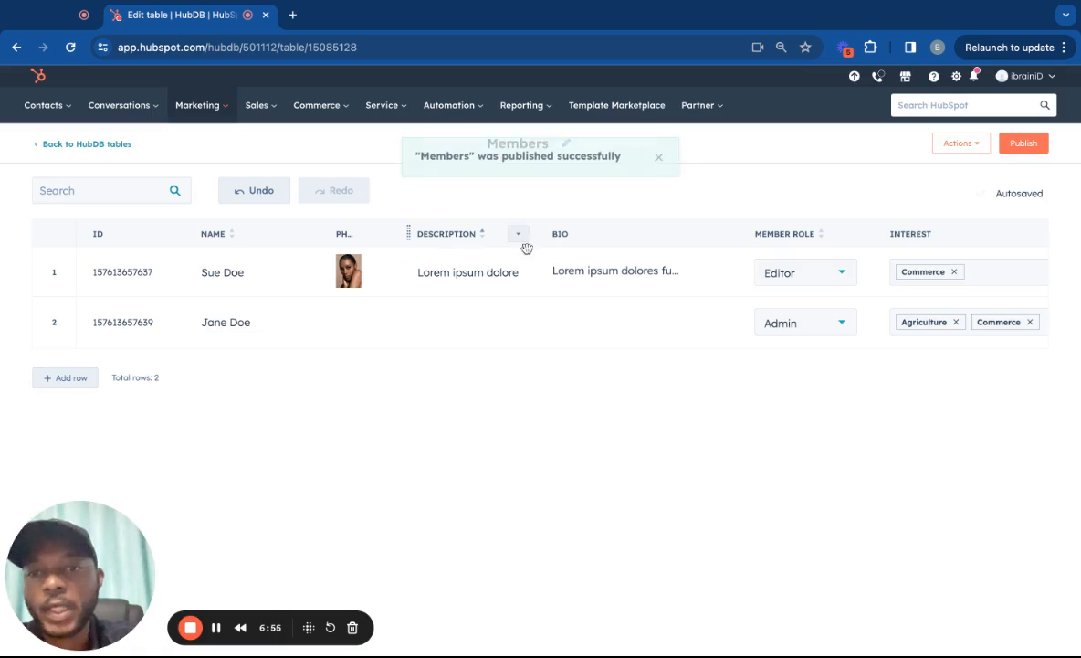
left_click(954, 143)
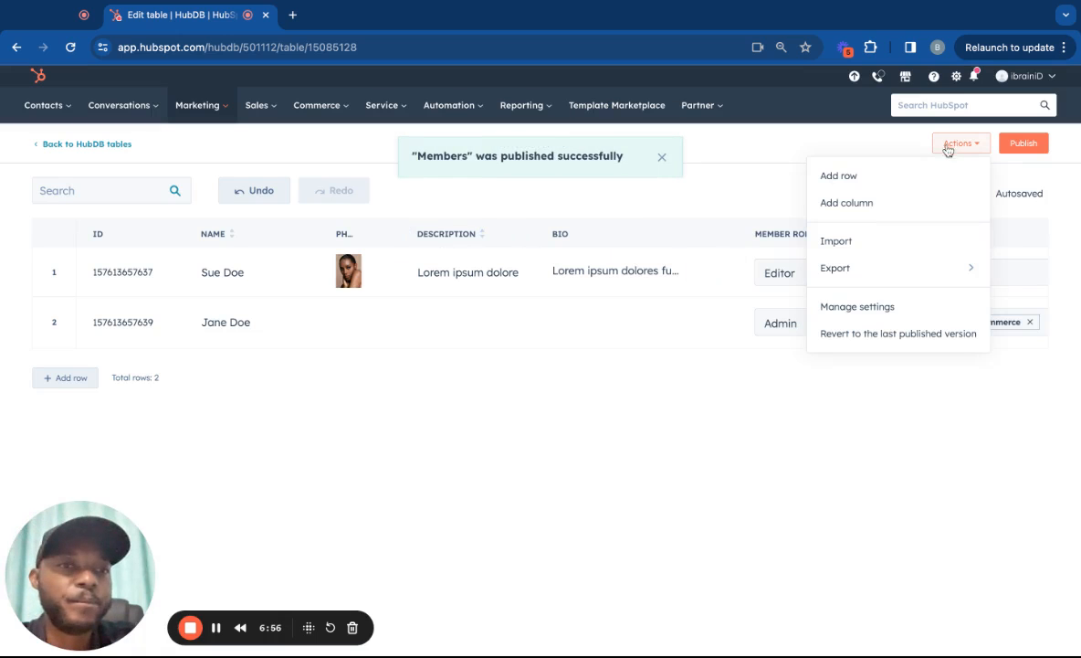
left_click(861, 243)
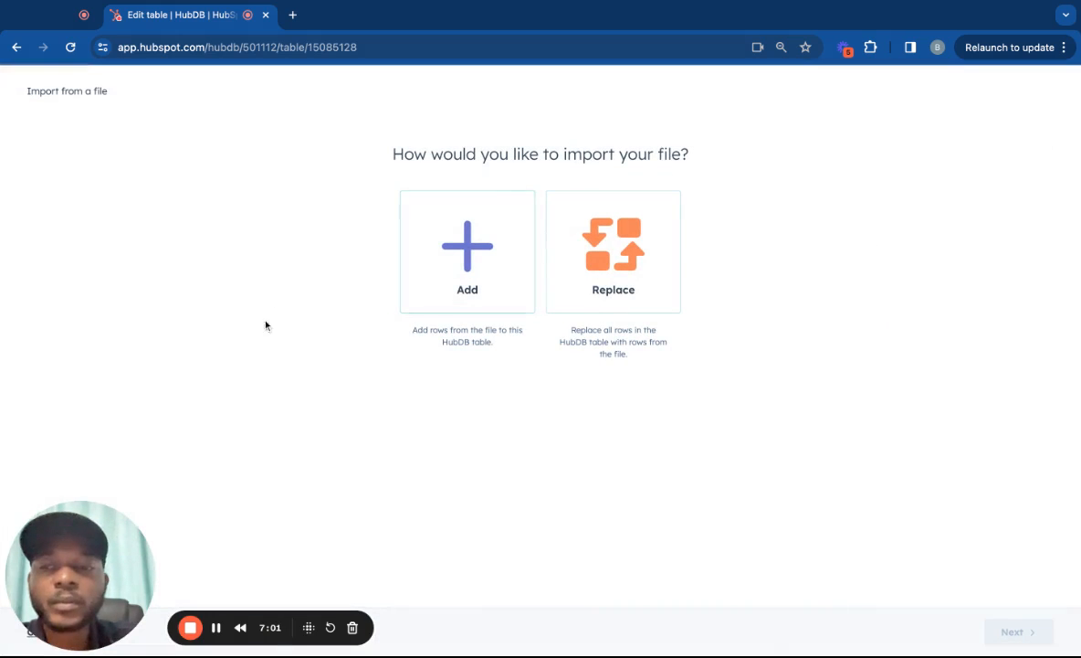
left_click_drag(104, 543, 295, 530)
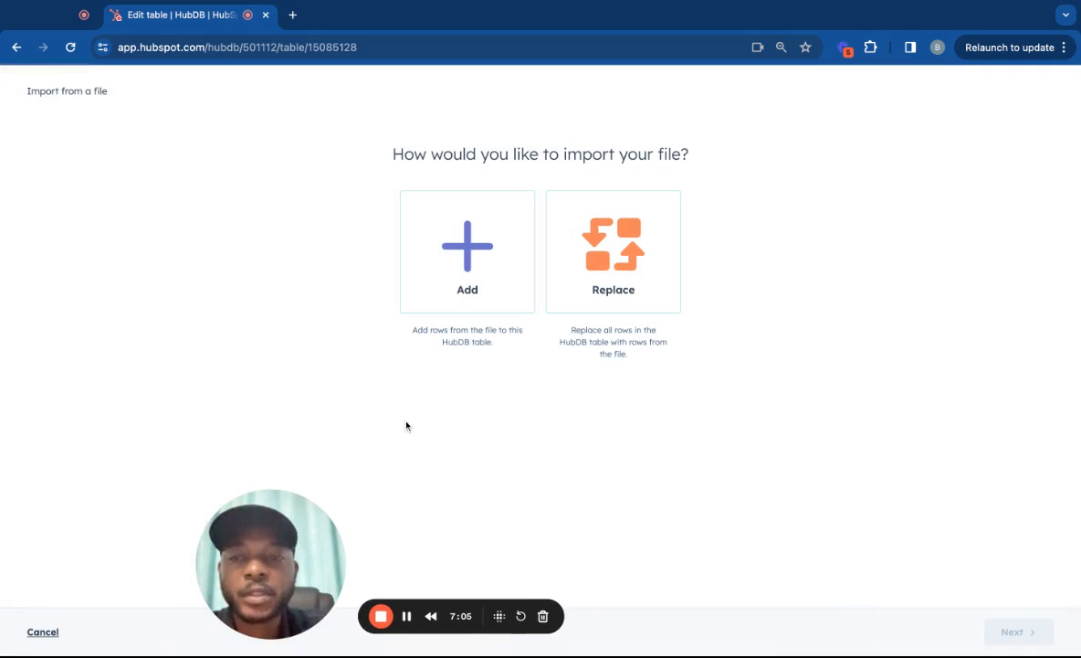
left_click(41, 631)
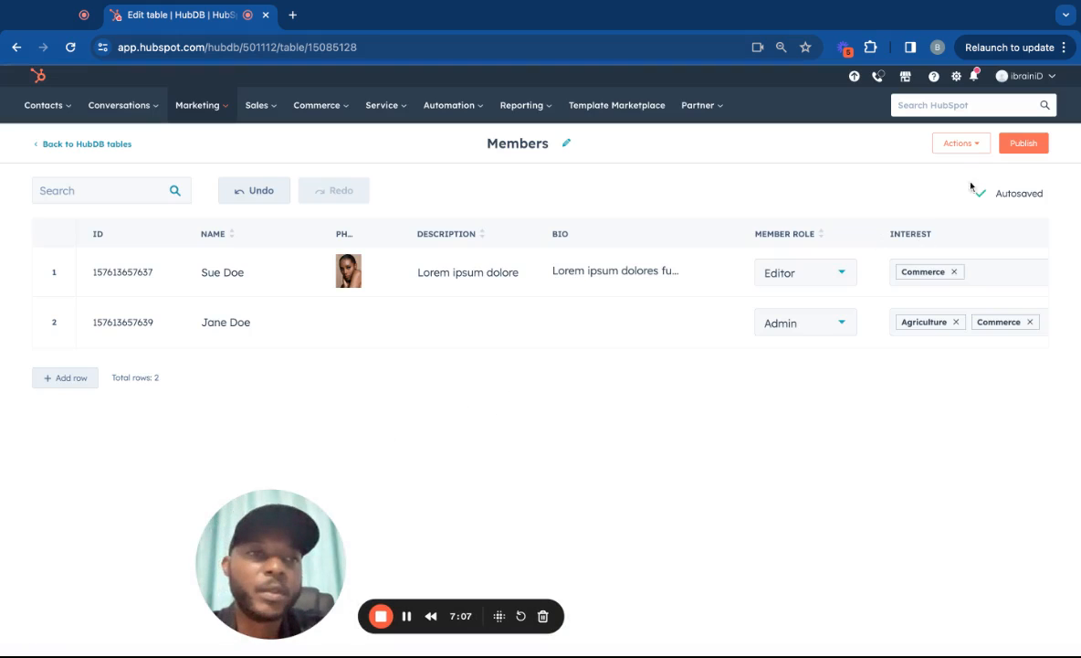
In the Members table settings, enable creation of dynamic pages using row data and set the meta description column to name.
left_click(957, 146)
mouse_move(893, 266)
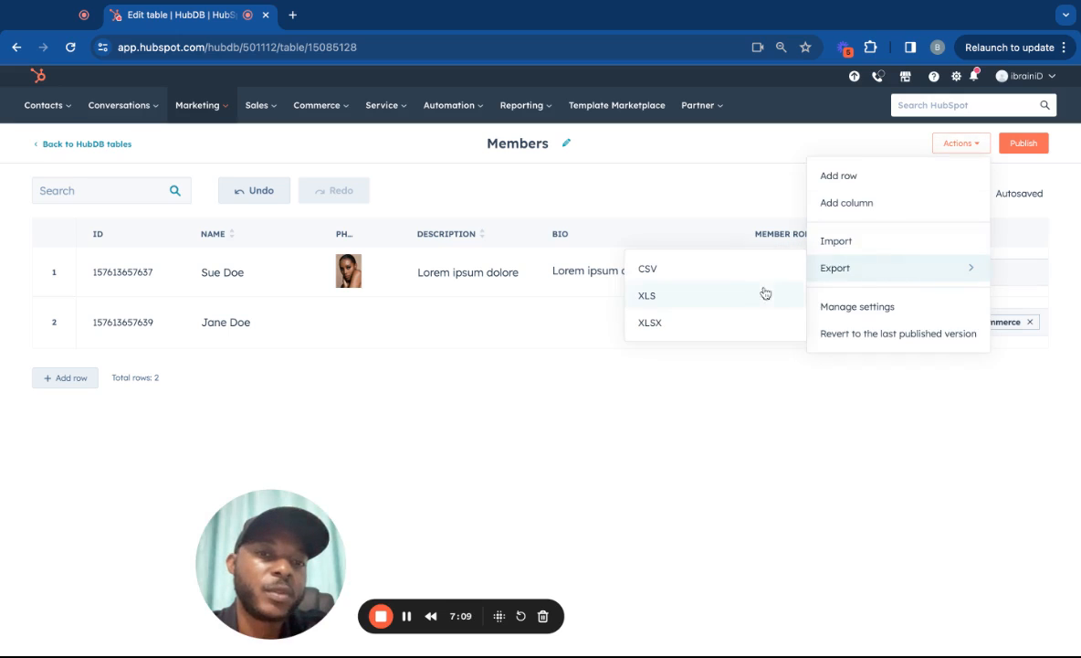
left_click(885, 311)
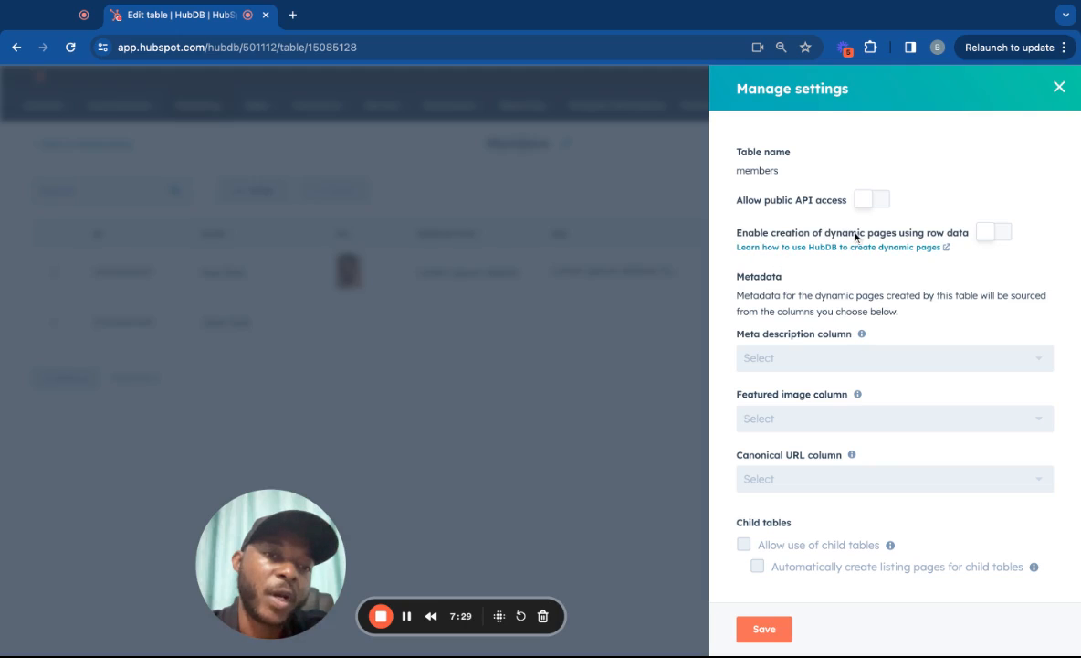
left_click(998, 235)
left_click(939, 359)
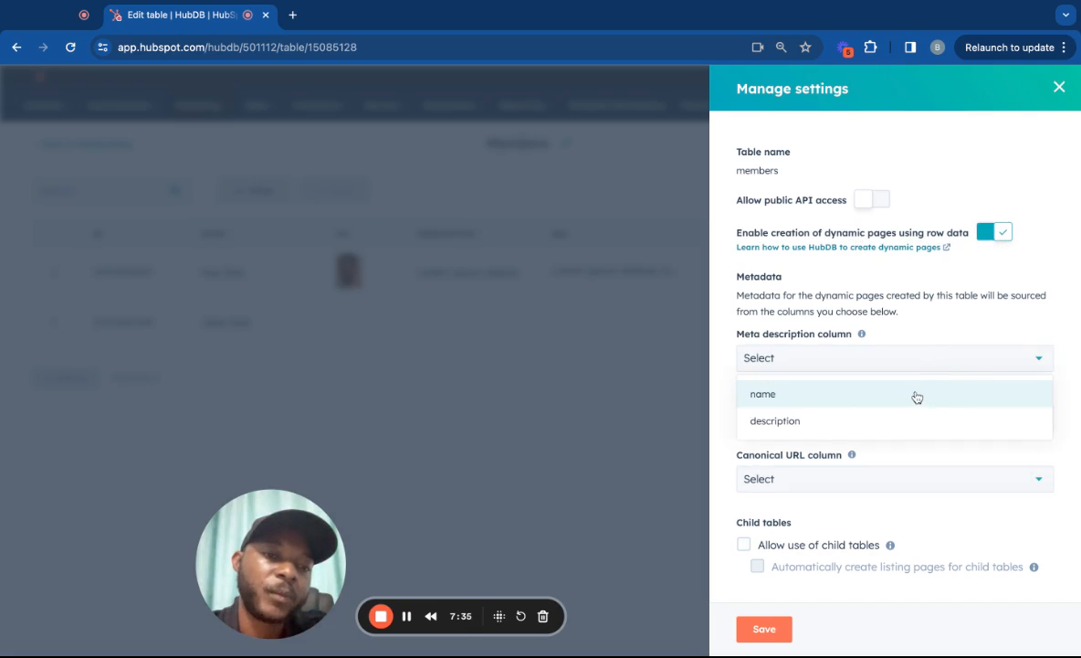
left_click(916, 393)
Set the featured image column to photo, leave the canonical URL column unselected, and save the table settings.
left_click(916, 422)
left_click(904, 451)
left_click(897, 482)
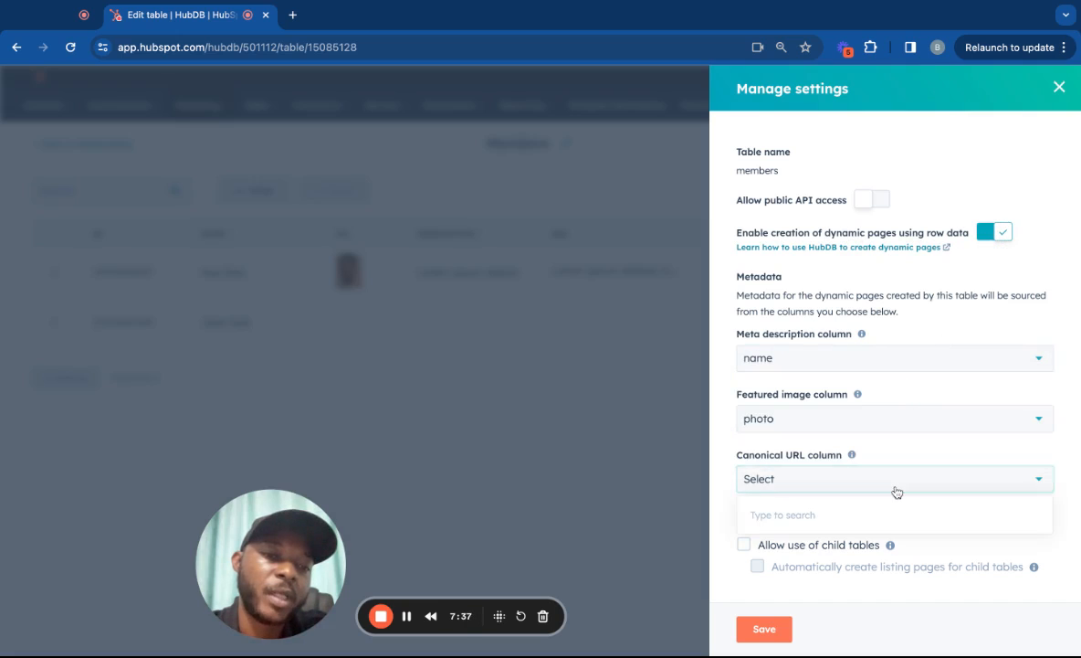
left_click(866, 585)
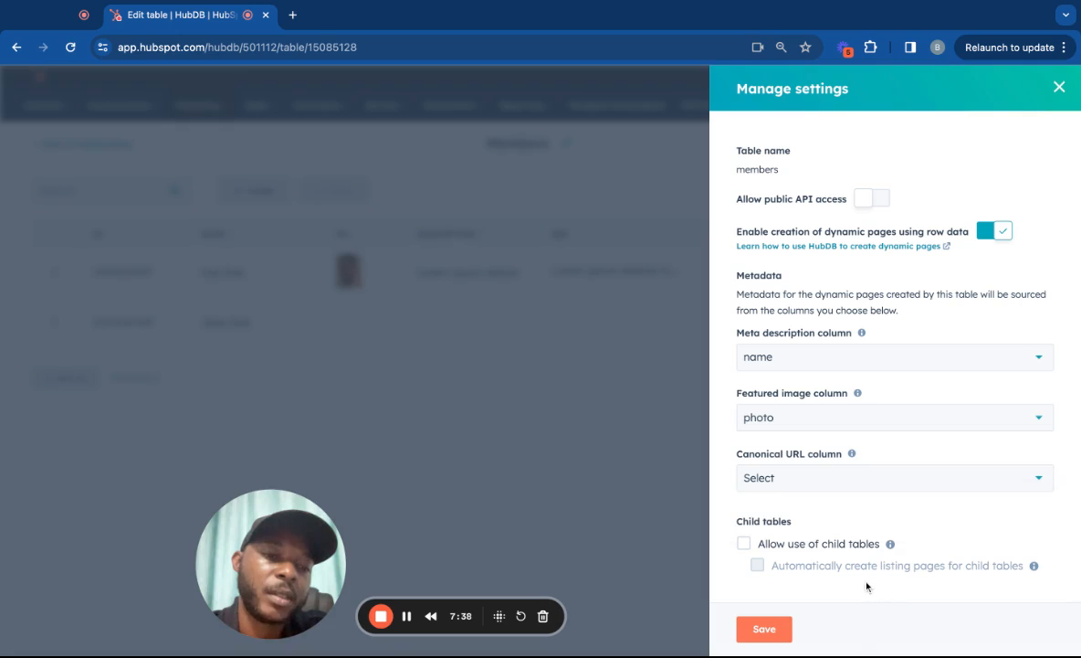
left_click(781, 632)
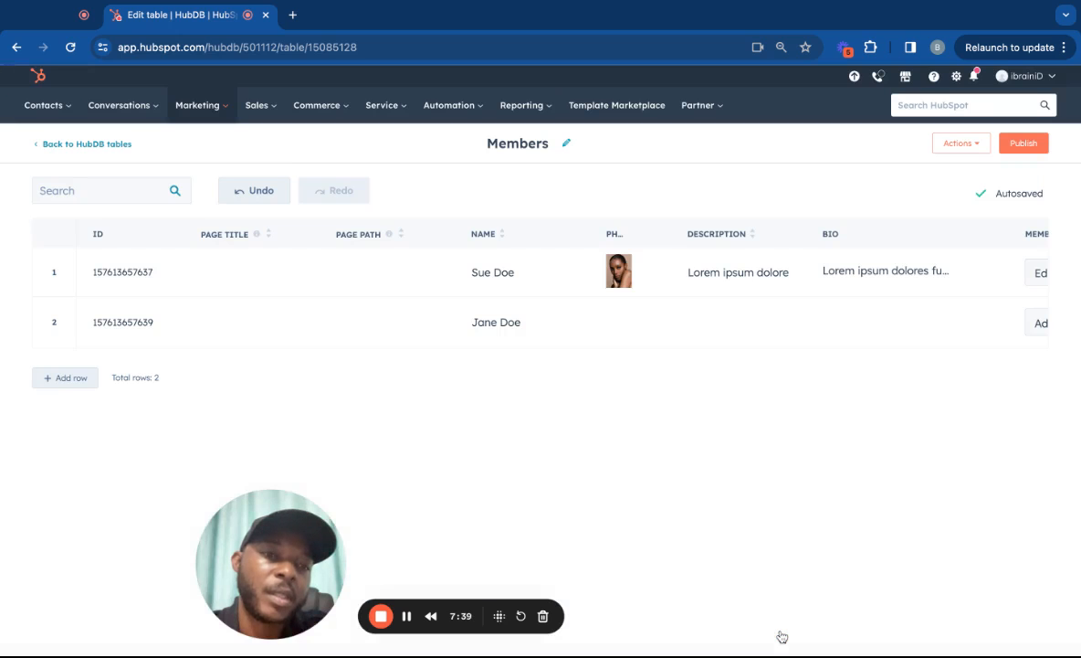
Fill in the Page title of both rows by copying each member's name from the Name column.
left_click(226, 284)
left_click(228, 322)
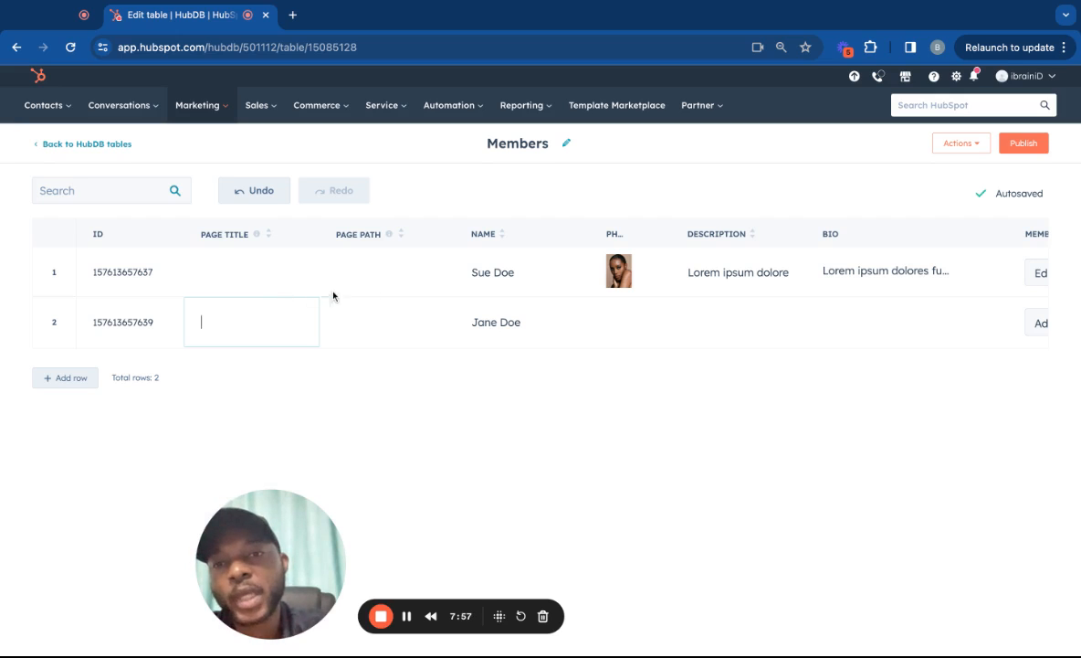
left_click(502, 268)
key("ctrl+c")
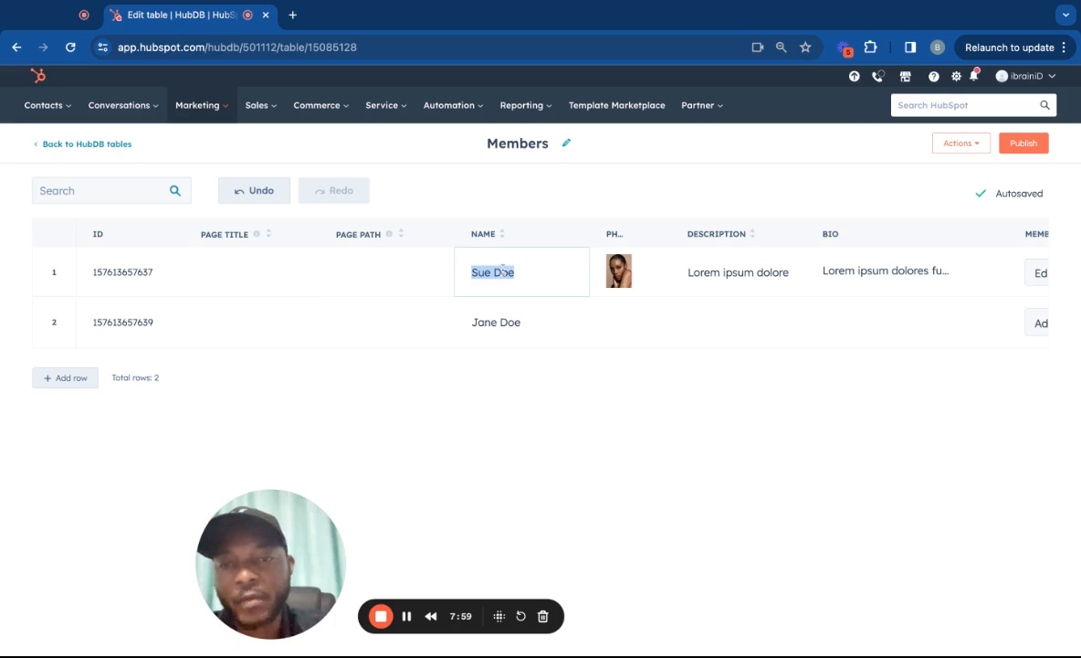
left_click(295, 290)
key("ctrl+v")
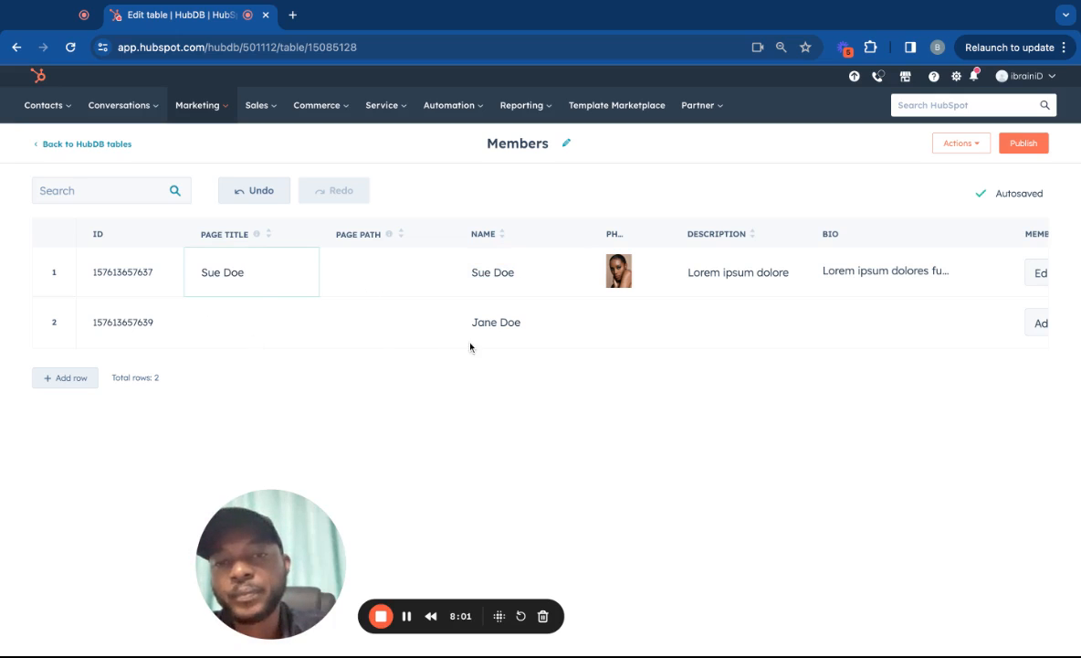
left_click(484, 343)
left_click(273, 338)
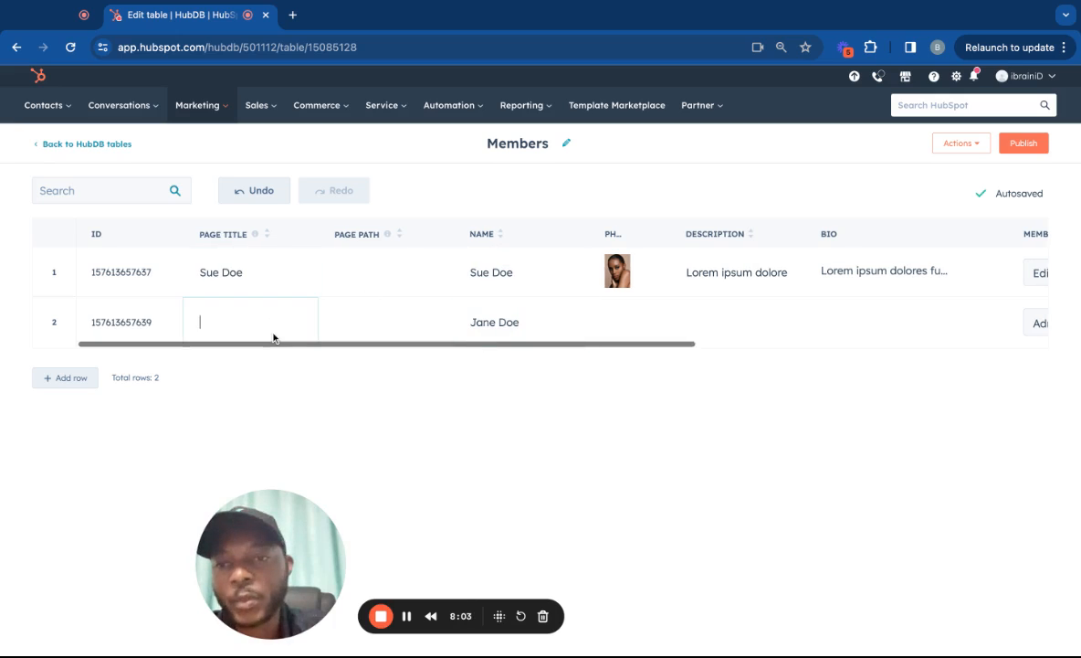
type("Jane Doe")
Fill in the Page path of both rows with each member's name in lowercase, joined by a hyphen.
left_click(380, 256)
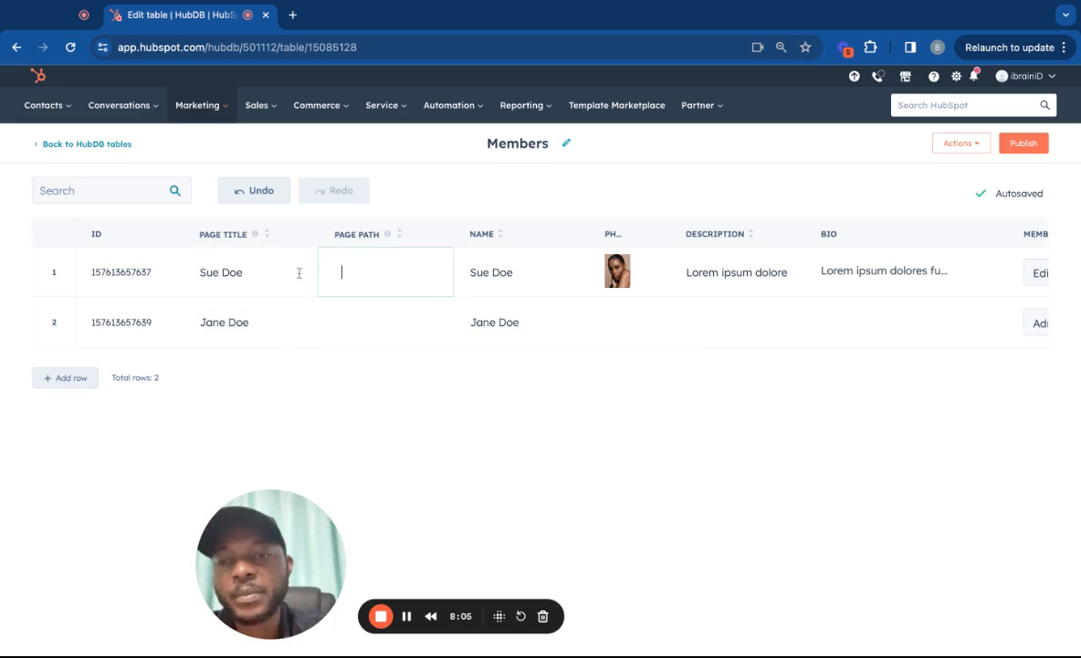
left_click(338, 322)
type("jane-doe")
left_click(286, 277)
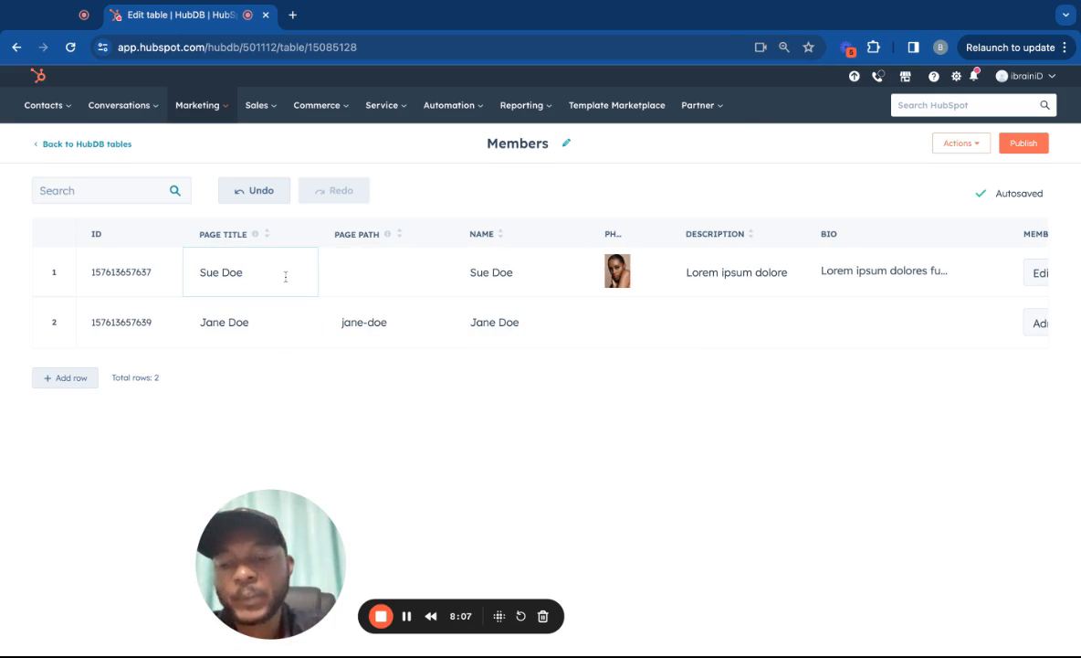
key("ctrl+a")
left_click(353, 271)
type("sue-doe")
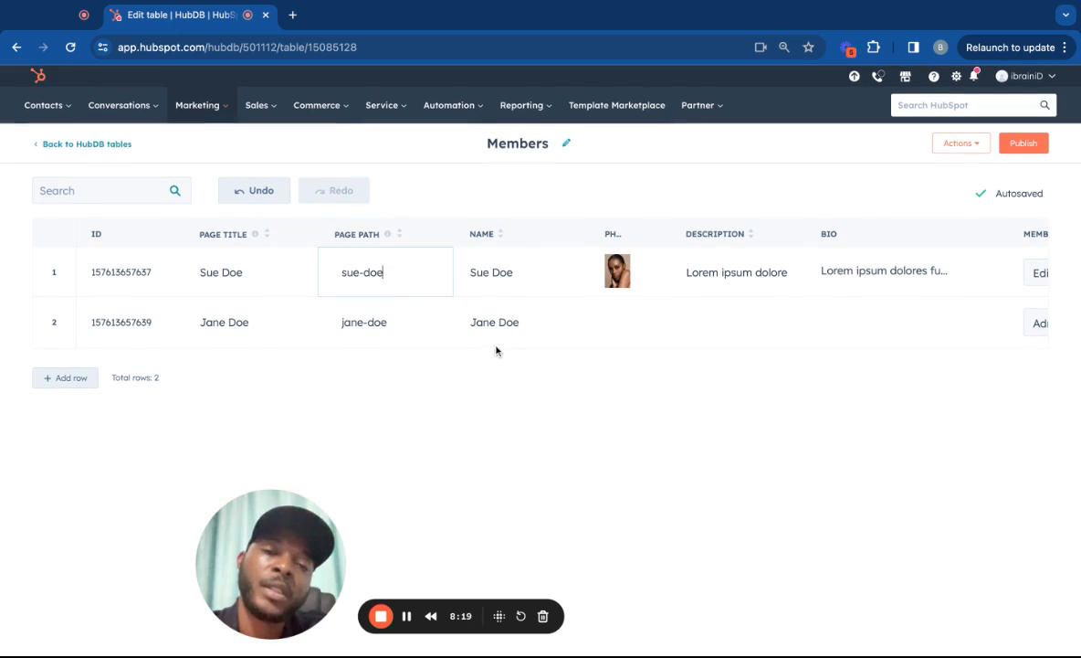
Review the dynamic page and child table options in the Members table settings, then save them unchanged.
left_click(964, 145)
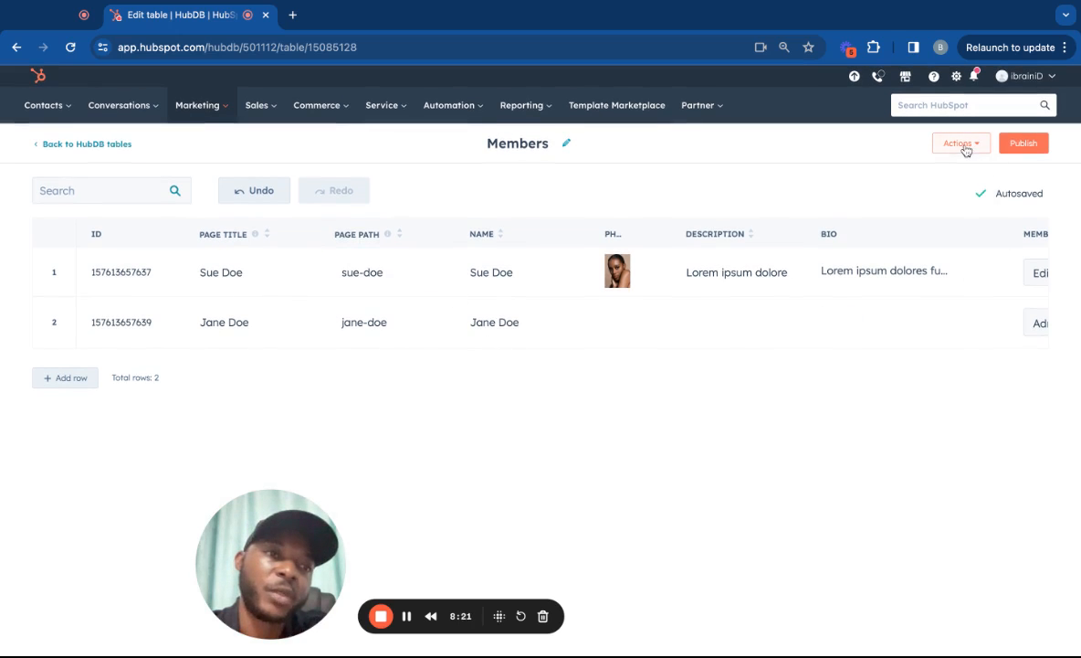
left_click(845, 307)
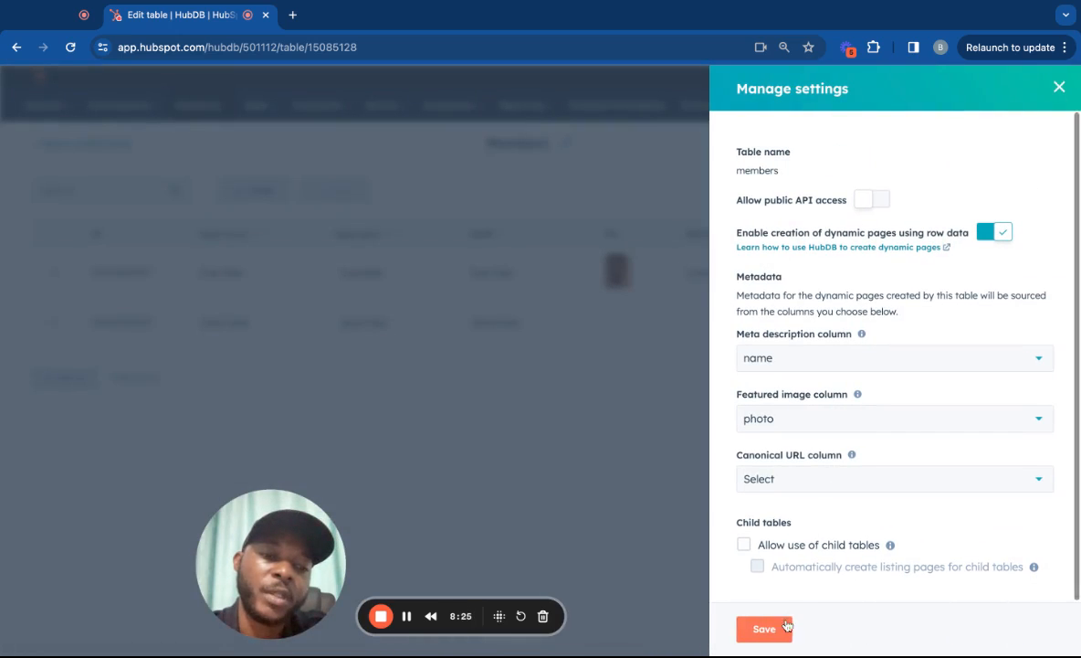
left_click(779, 628)
Publish the Members table with its page titles and page paths, confirming the publication.
left_click(964, 144)
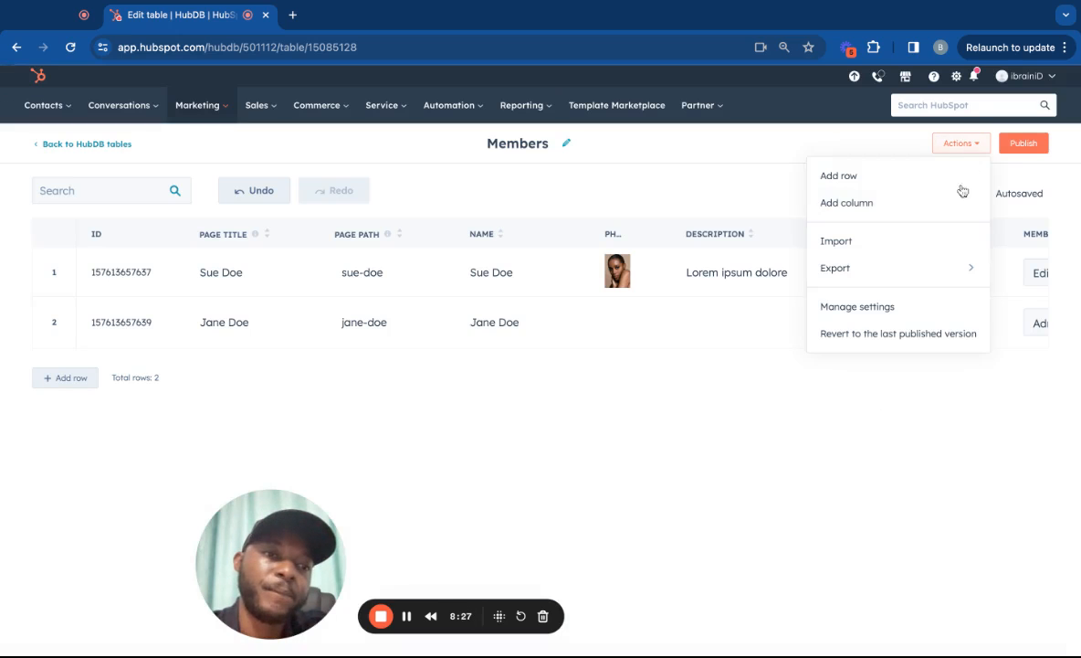
left_click(1024, 144)
left_click(466, 242)
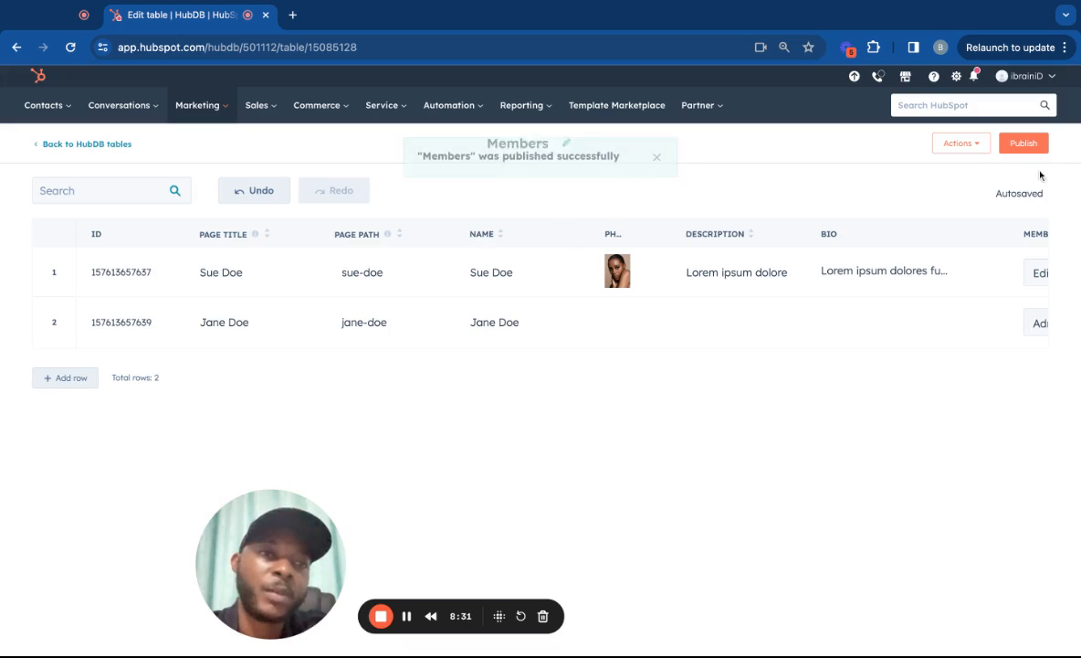
left_click(970, 146)
left_click(887, 332)
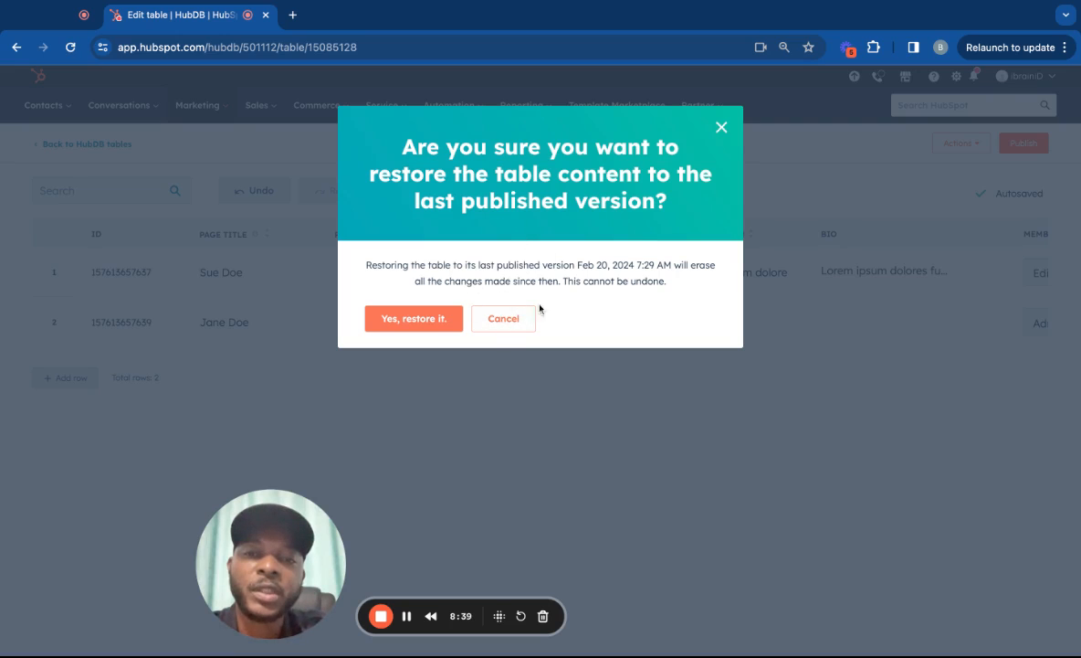
left_click(488, 323)
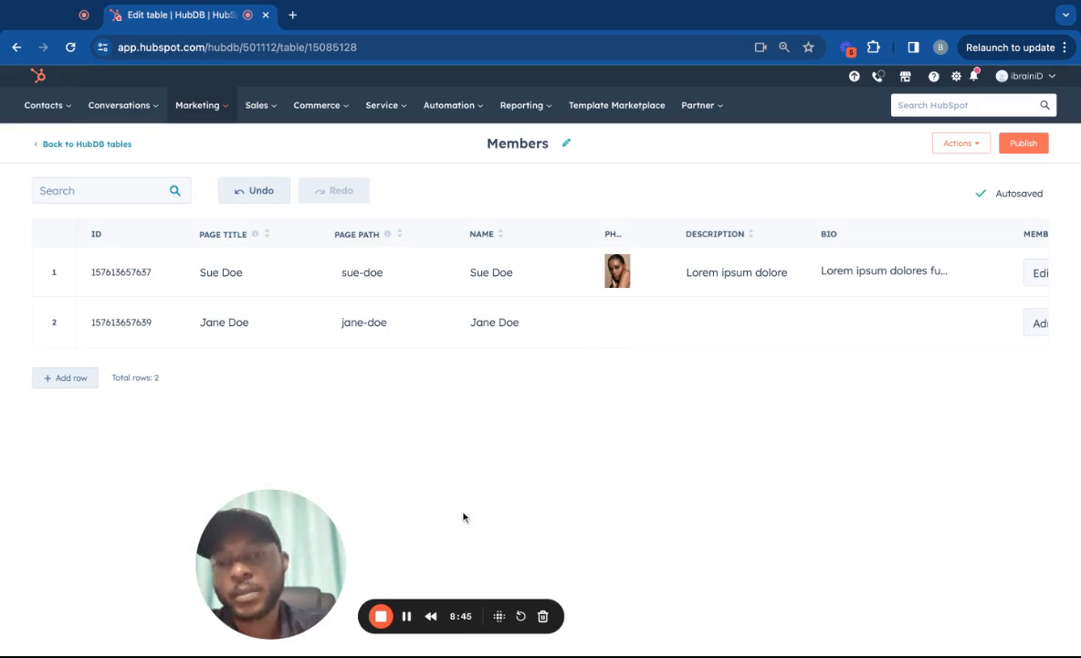